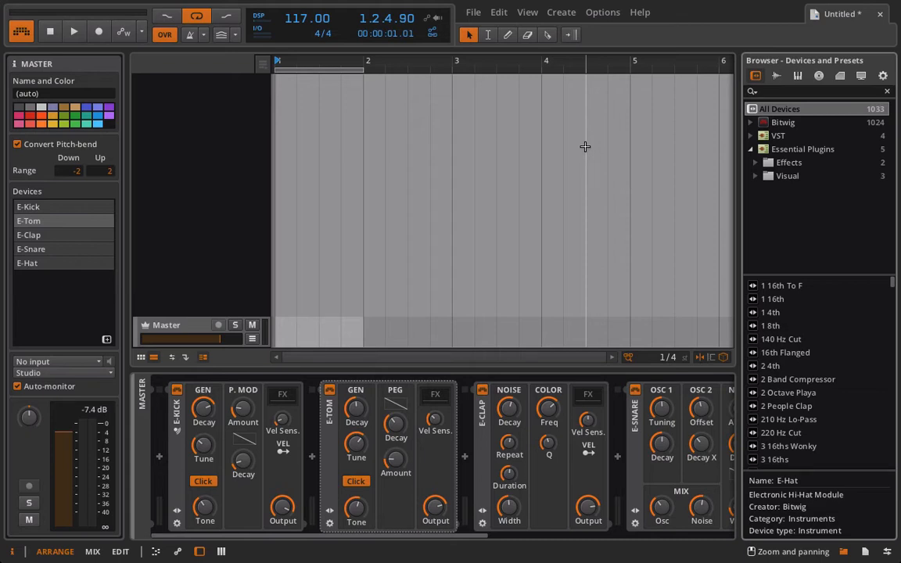
Create three audio tracks in the arrangement and lower the volume of the Audio 2 track.
{"action": "right_click", "coordinate": [248, 156]}
{"action": "left_click", "coordinate": [272, 174]}
{"action": "right_click", "coordinate": [240, 170]}
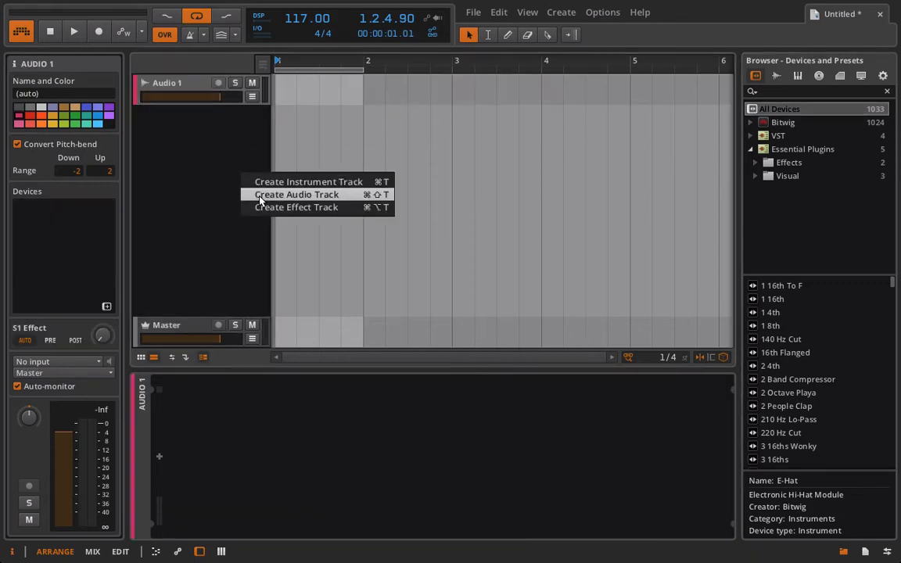
{"action": "left_click", "coordinate": [207, 442]}
{"action": "right_click", "coordinate": [190, 203]}
{"action": "left_click", "coordinate": [205, 218]}
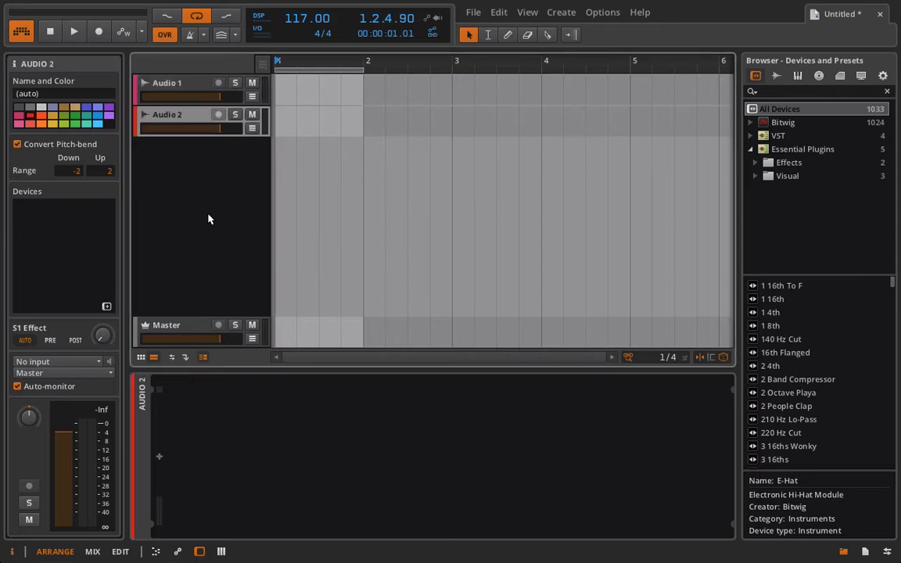
{"action": "right_click", "coordinate": [209, 218]}
{"action": "left_click", "coordinate": [227, 235]}
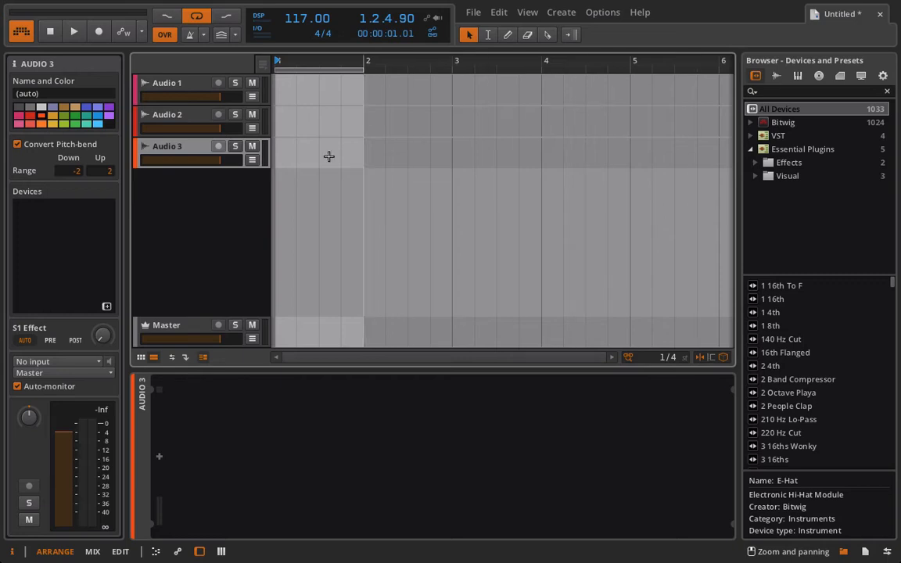
{"action": "mouse_move", "coordinate": [208, 125]}
{"action": "left_mouse_down"}
{"action": "mouse_move", "coordinate": [188, 128]}
{"action": "mouse_move", "coordinate": [203, 133]}
{"action": "left_mouse_up"}
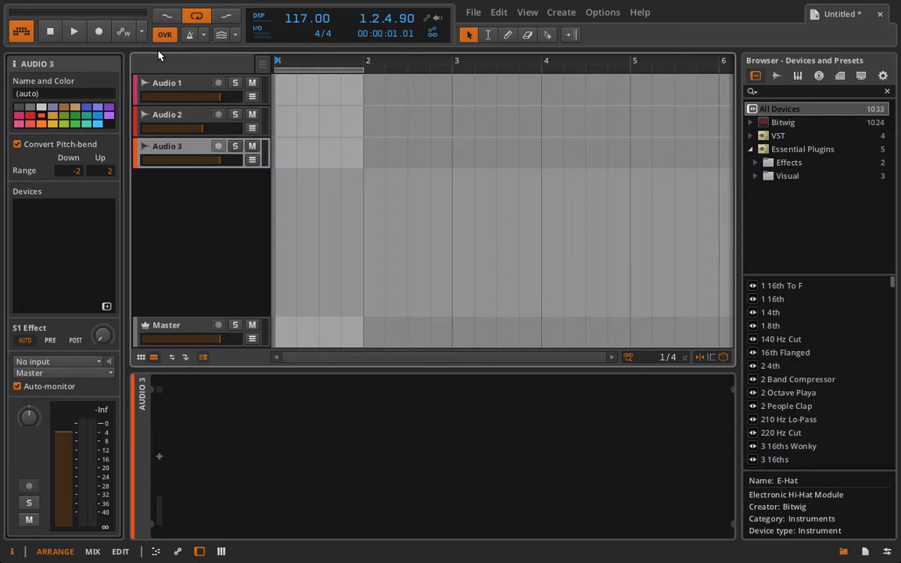
Delete the three audio tracks from the arrangement, keeping only the Master track.
{"action": "left_click", "coordinate": [163, 88]}
{"action": "key", "text": "Delete"}
{"action": "key", "text": "Delete"}
{"action": "key", "text": "Delete"}
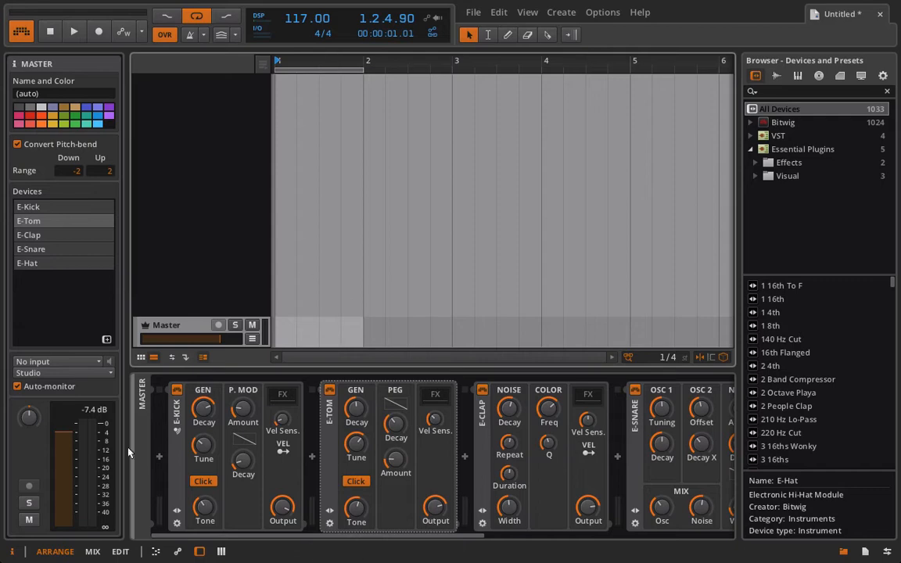
Examine the drum devices in the Master track's device chain, from E-Kick through E-Hat.
{"action": "scroll", "coordinate": [304, 423], "scroll_direction": "right", "scroll_amount": 10}
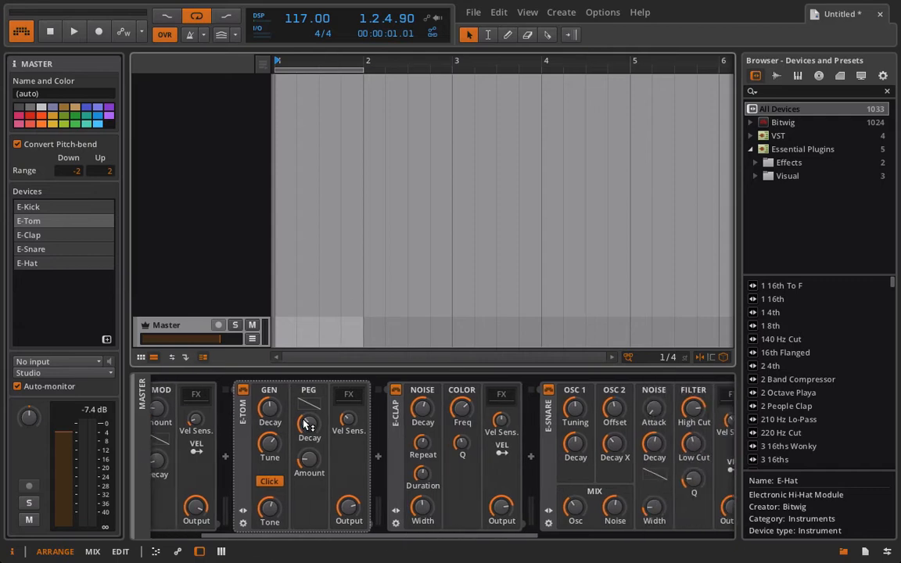
{"action": "scroll", "coordinate": [305, 424], "scroll_direction": "left", "scroll_amount": 10}
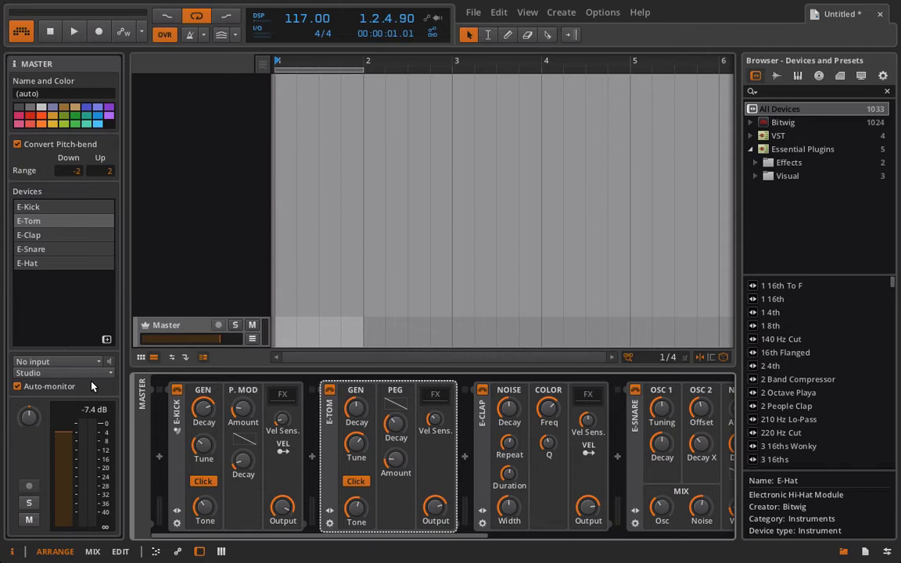
{"action": "scroll", "coordinate": [181, 383], "scroll_direction": "down", "scroll_amount": 5}
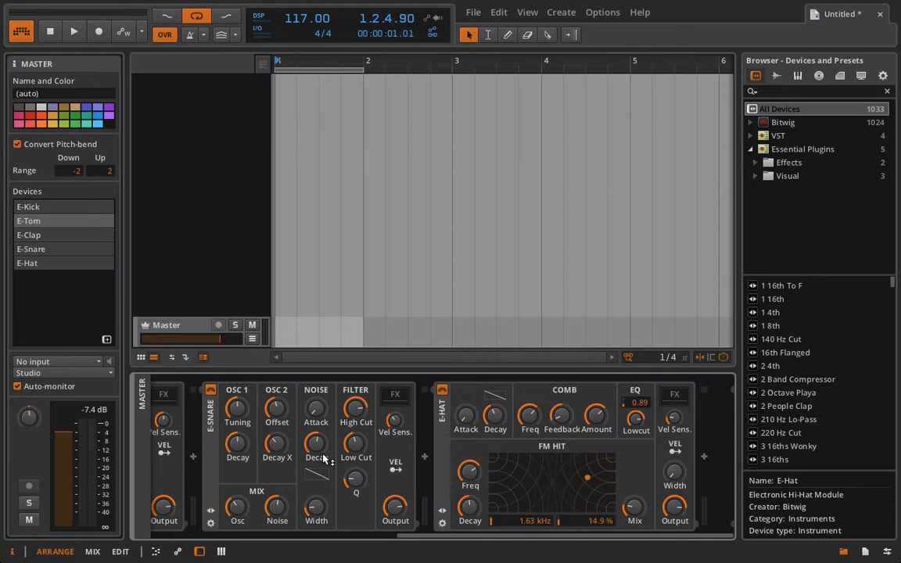
{"action": "scroll", "coordinate": [284, 454], "scroll_direction": "left", "scroll_amount": 5}
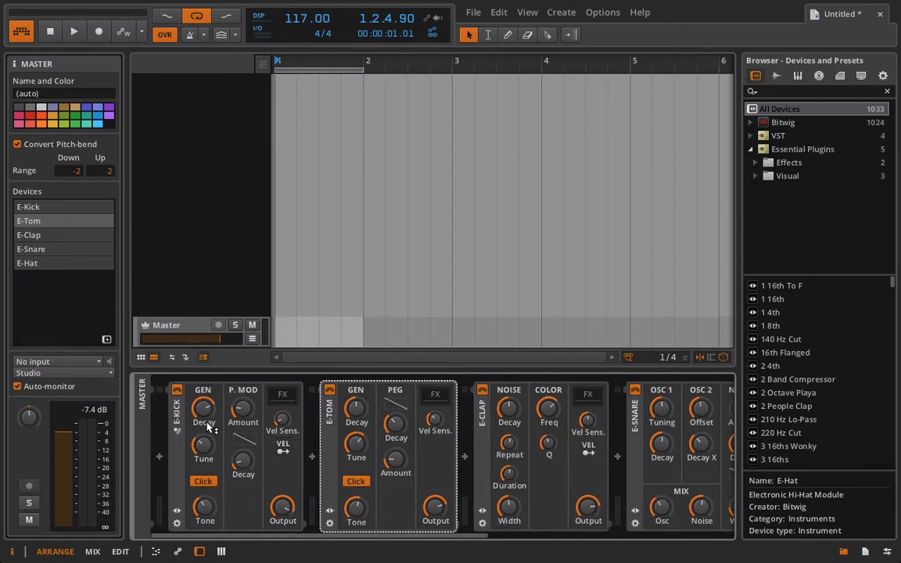
{"action": "scroll", "coordinate": [207, 422], "scroll_direction": "right", "scroll_amount": 5}
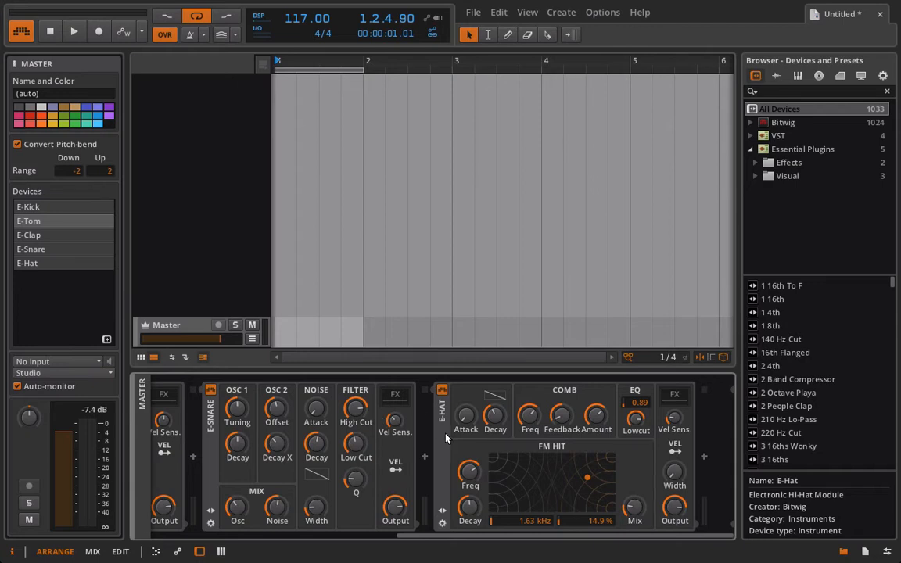
{"action": "left_click", "coordinate": [397, 395]}
{"action": "left_click", "coordinate": [400, 399]}
{"action": "scroll", "coordinate": [399, 398], "scroll_direction": "left", "scroll_amount": 6}
{"action": "scroll", "coordinate": [400, 398], "scroll_direction": "right", "scroll_amount": 6}
{"action": "scroll", "coordinate": [400, 399], "scroll_direction": "left", "scroll_amount": 6}
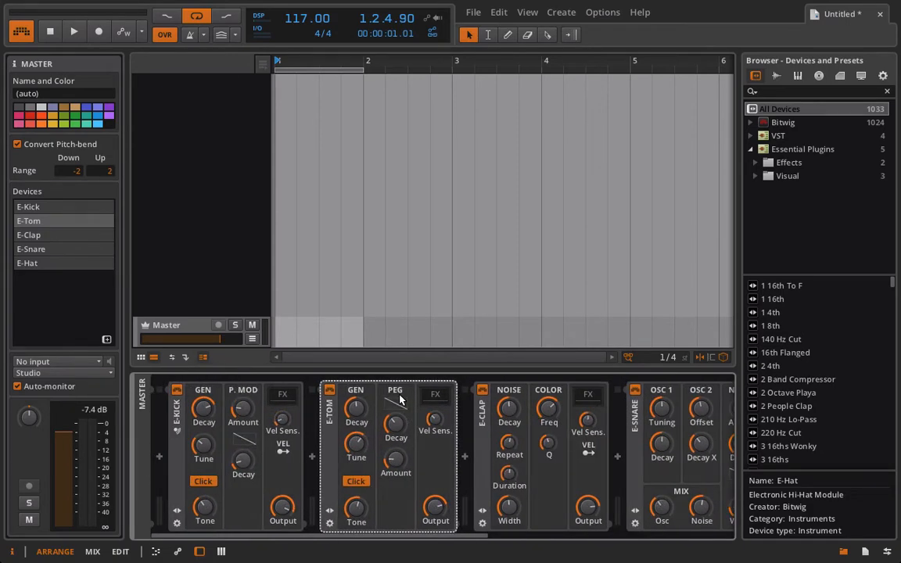
Delete all drum devices from the Master track's device chain.
{"action": "left_click", "coordinate": [179, 415], "text": "shift"}
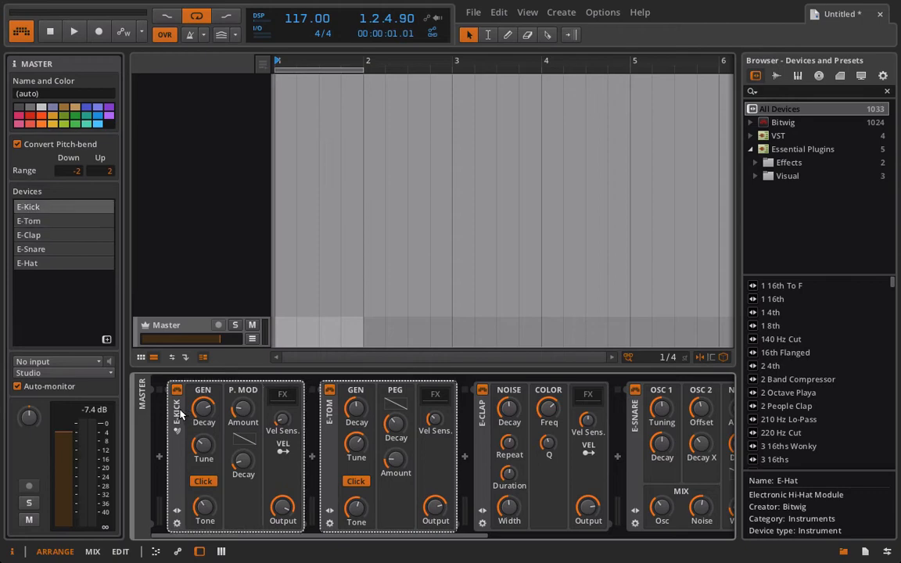
{"action": "key", "text": "Delete"}
{"action": "key", "text": "super+a"}
{"action": "key", "text": "Delete"}
Create an instrument track and load the Bitwig E-Kick instrument onto it.
{"action": "right_click", "coordinate": [196, 107]}
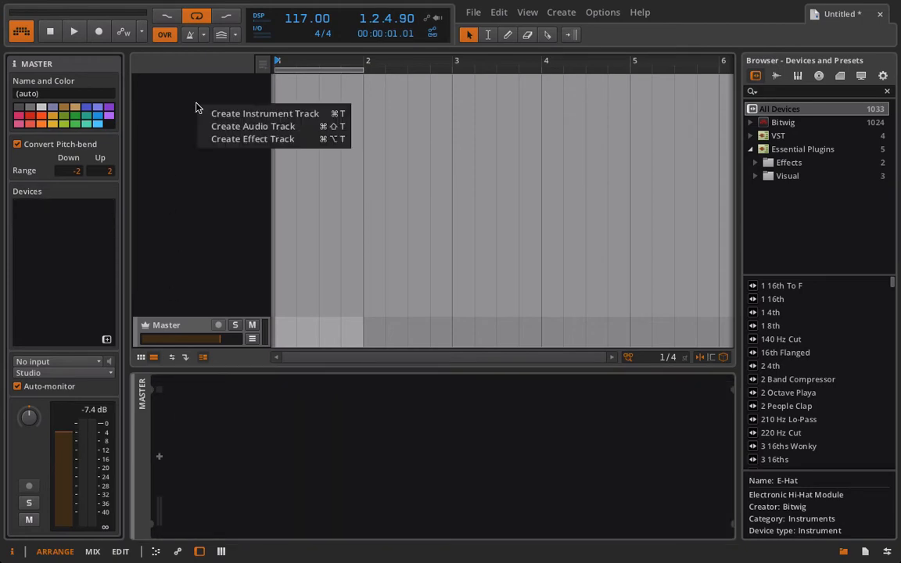
{"action": "left_click", "coordinate": [207, 114]}
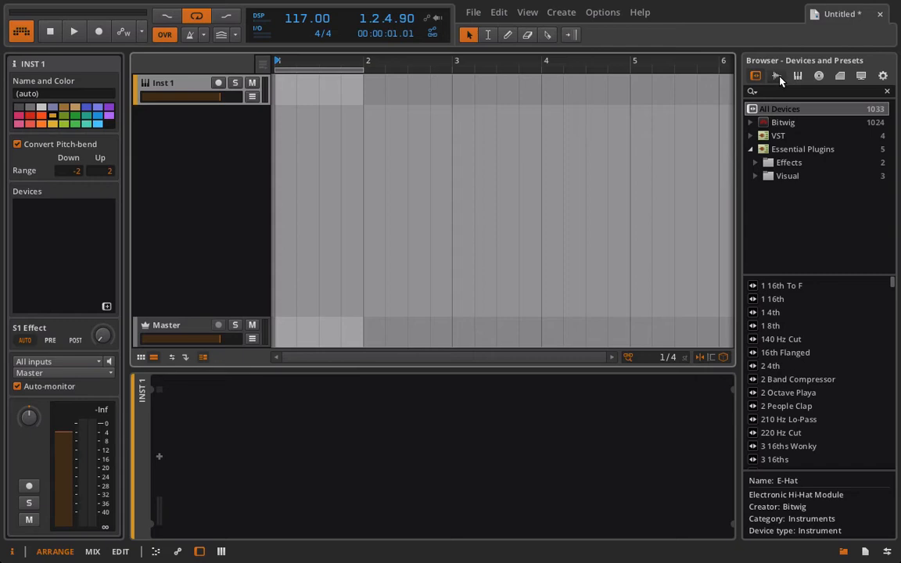
{"action": "left_click", "coordinate": [750, 123]}
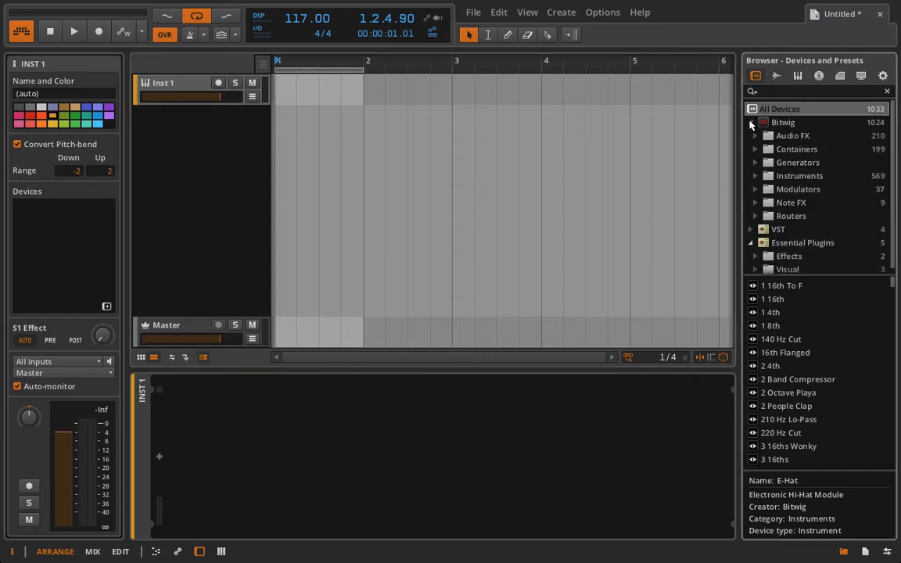
{"action": "left_click", "coordinate": [756, 176]}
{"action": "left_click", "coordinate": [801, 218]}
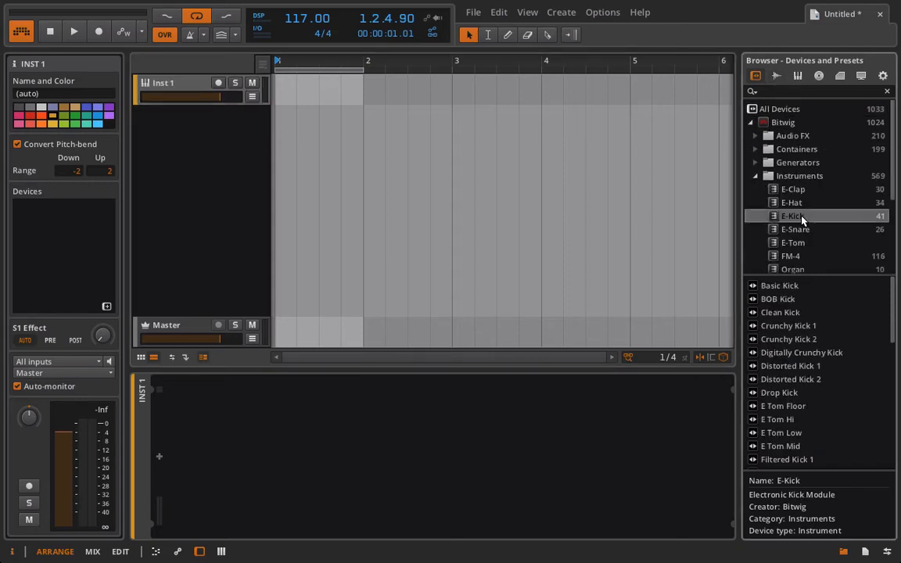
{"action": "left_click_drag", "start_coordinate": [802, 219], "coordinate": [288, 166]}
{"action": "left_click_drag", "start_coordinate": [288, 110], "coordinate": [284, 97]}
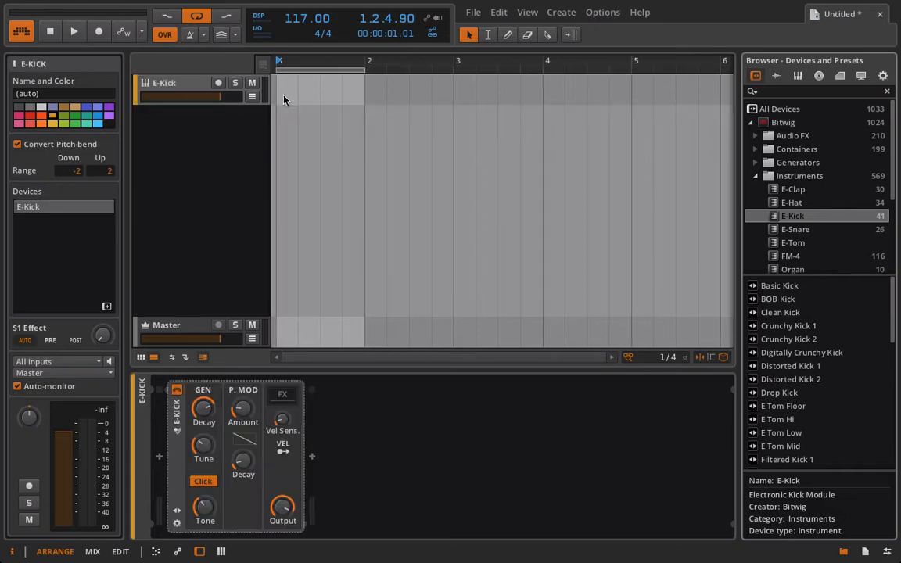
Arm the E-Kick track for recording and lower the E-Kick device's output level.
{"action": "left_click", "coordinate": [222, 84]}
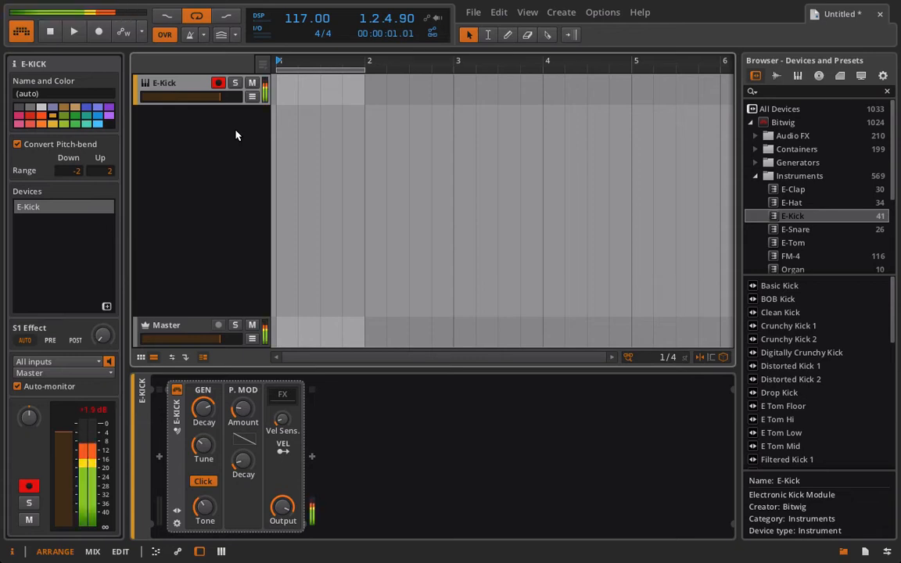
{"action": "mouse_move", "coordinate": [285, 504]}
{"action": "left_mouse_down"}
{"action": "mouse_move", "coordinate": [286, 524]}
{"action": "mouse_move", "coordinate": [289, 501]}
{"action": "left_mouse_up"}
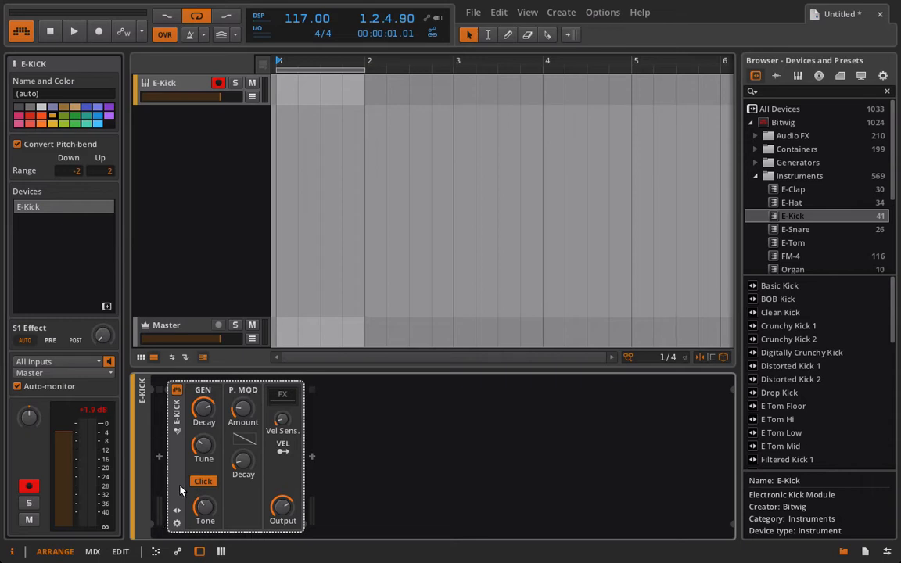
Show the E-Kick's preset and macro section, load the BOB Kick preset and expand its FX chain.
{"action": "left_click", "coordinate": [176, 509]}
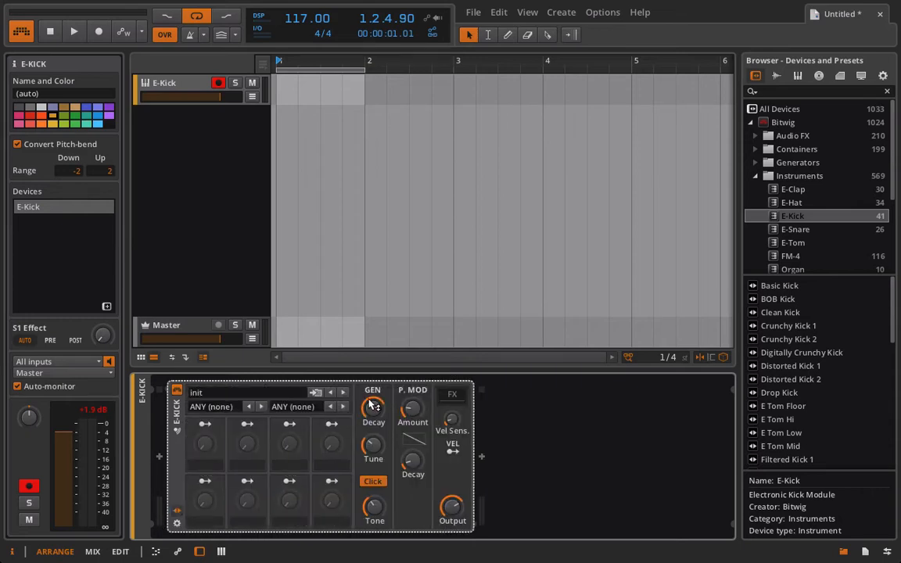
{"action": "left_click", "coordinate": [341, 393]}
{"action": "left_click", "coordinate": [343, 393]}
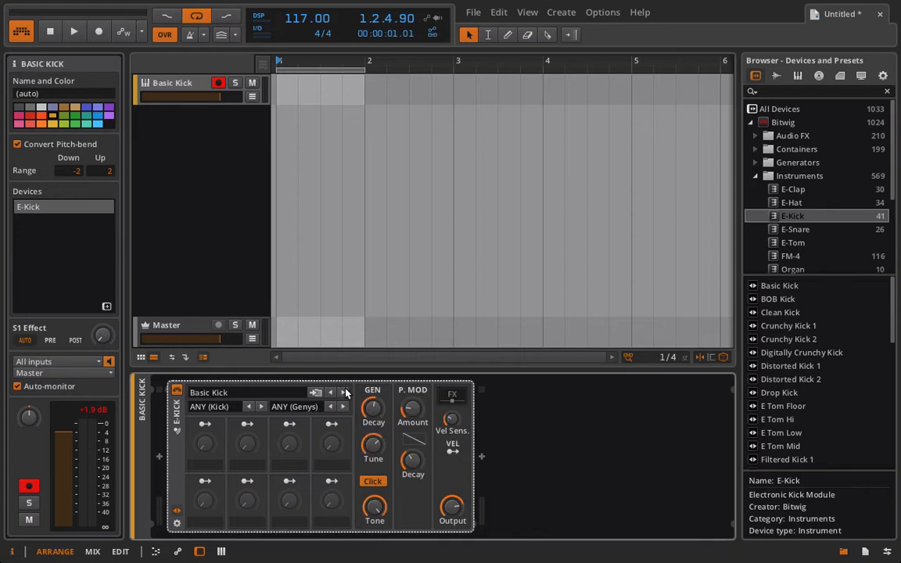
{"action": "left_click", "coordinate": [342, 392]}
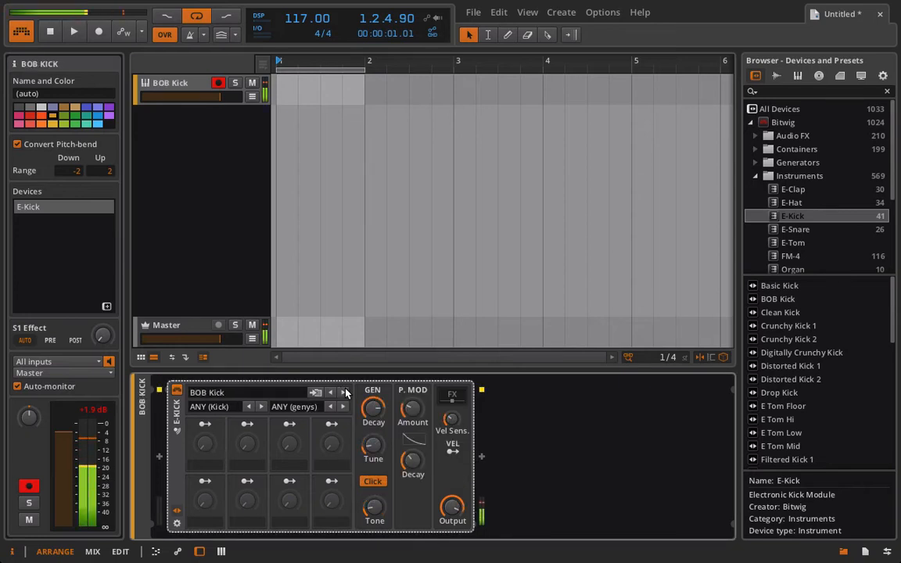
{"action": "left_click", "coordinate": [452, 396]}
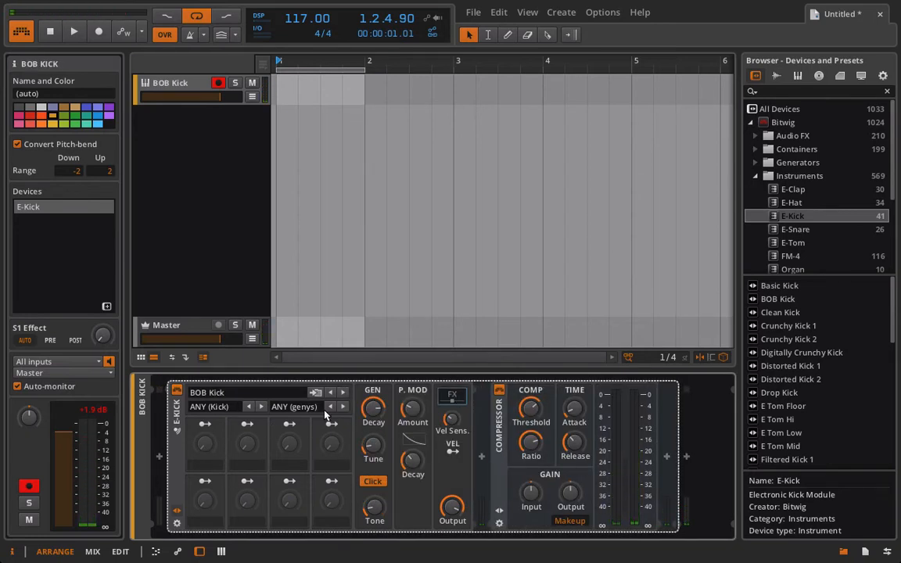
Advance the E-Kick to the Crunchy Kick 1 preset and inspect the Wet FX chain of its Bit-8 device.
{"action": "left_click", "coordinate": [342, 393]}
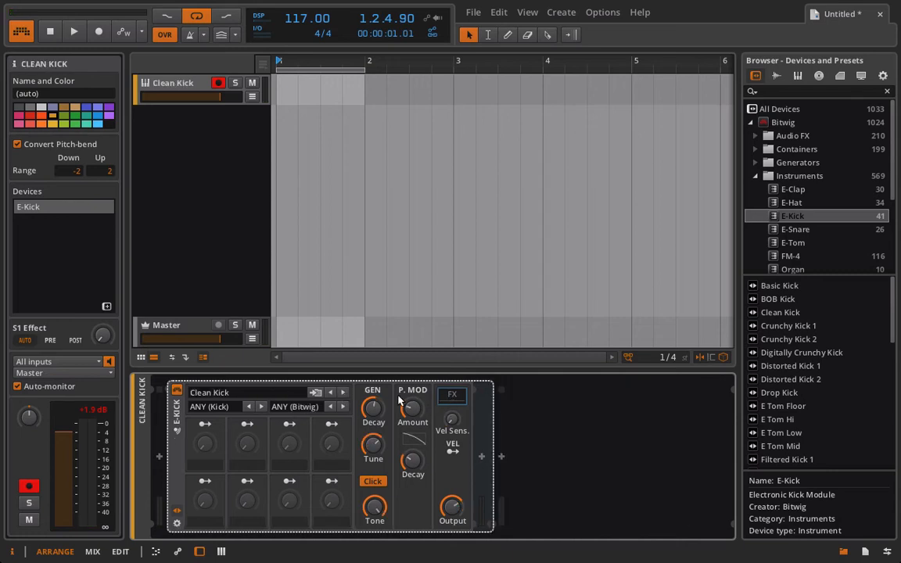
{"action": "left_click", "coordinate": [342, 392]}
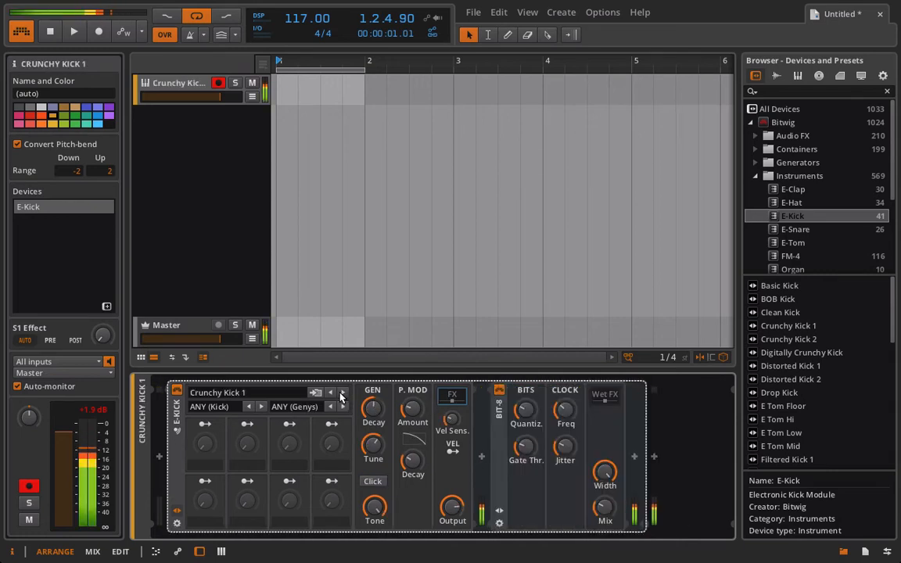
{"action": "left_click", "coordinate": [602, 400]}
{"action": "scroll", "coordinate": [587, 428], "scroll_direction": "right", "scroll_amount": 5}
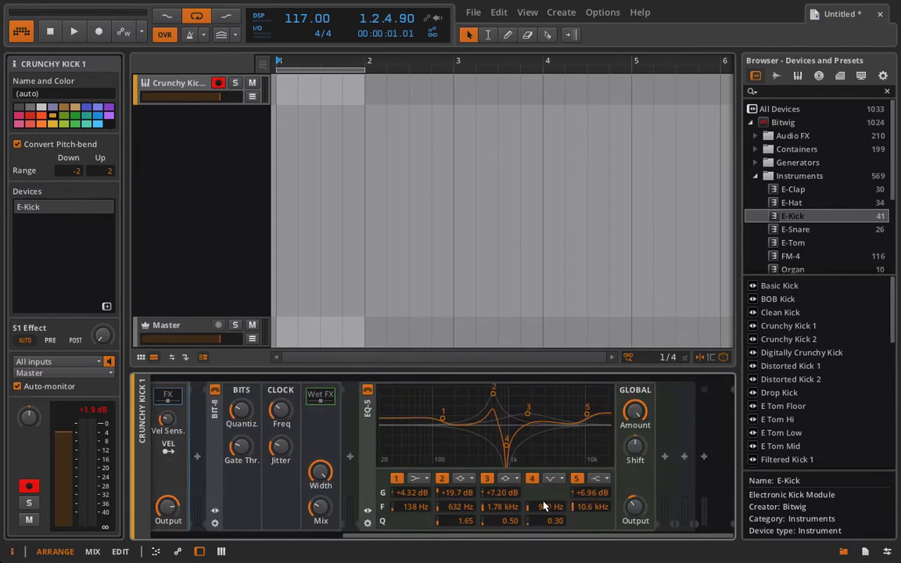
{"action": "scroll", "coordinate": [541, 486], "scroll_direction": "left", "scroll_amount": 4}
{"action": "scroll", "coordinate": [540, 486], "scroll_direction": "left", "scroll_amount": 2}
Audition the E-Kick presets one after another, from Crunchy Kick 2 onward past Low Kick 2.
{"action": "left_click", "coordinate": [345, 393]}
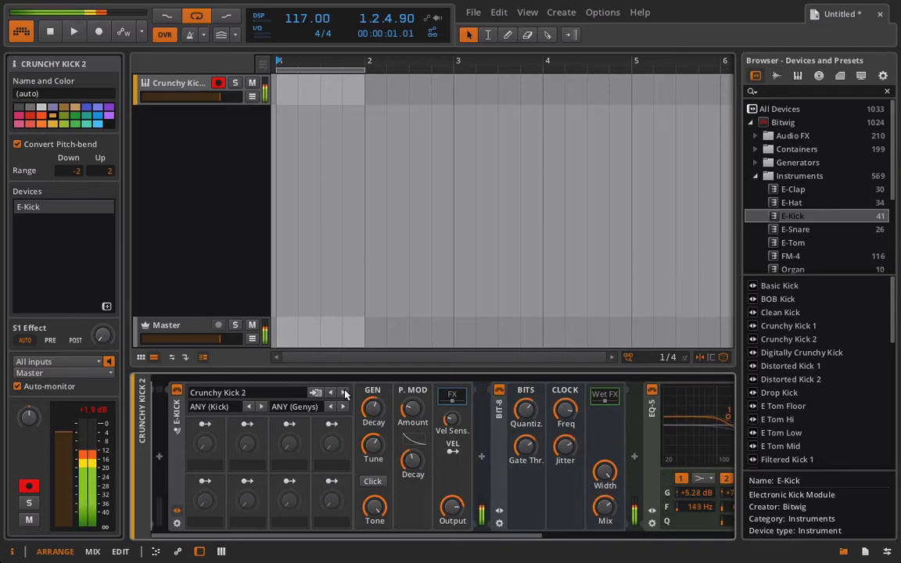
{"action": "left_click", "coordinate": [345, 393]}
{"action": "left_click", "coordinate": [345, 392]}
{"action": "left_click", "coordinate": [345, 392]}
{"action": "left_click", "coordinate": [345, 393]}
{"action": "left_click", "coordinate": [345, 392]}
{"action": "left_click", "coordinate": [345, 393]}
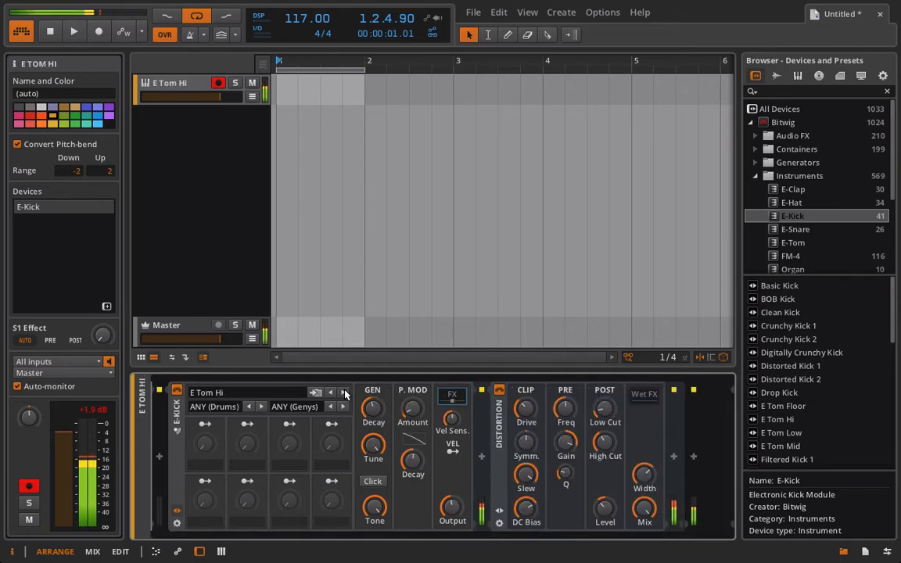
{"action": "left_click", "coordinate": [345, 393]}
{"action": "left_click", "coordinate": [345, 393]}
{"action": "left_click", "coordinate": [345, 393]}
{"action": "left_click", "coordinate": [345, 393]}
{"action": "left_click", "coordinate": [344, 392]}
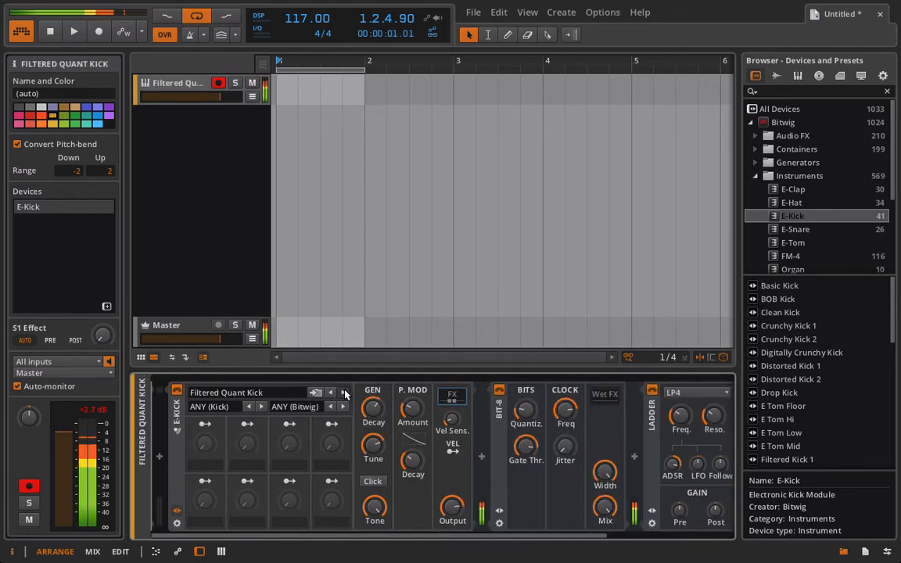
{"action": "left_click", "coordinate": [345, 392]}
{"action": "left_click", "coordinate": [345, 392]}
{"action": "left_click", "coordinate": [345, 393]}
{"action": "left_click", "coordinate": [345, 392]}
{"action": "left_click", "coordinate": [345, 392]}
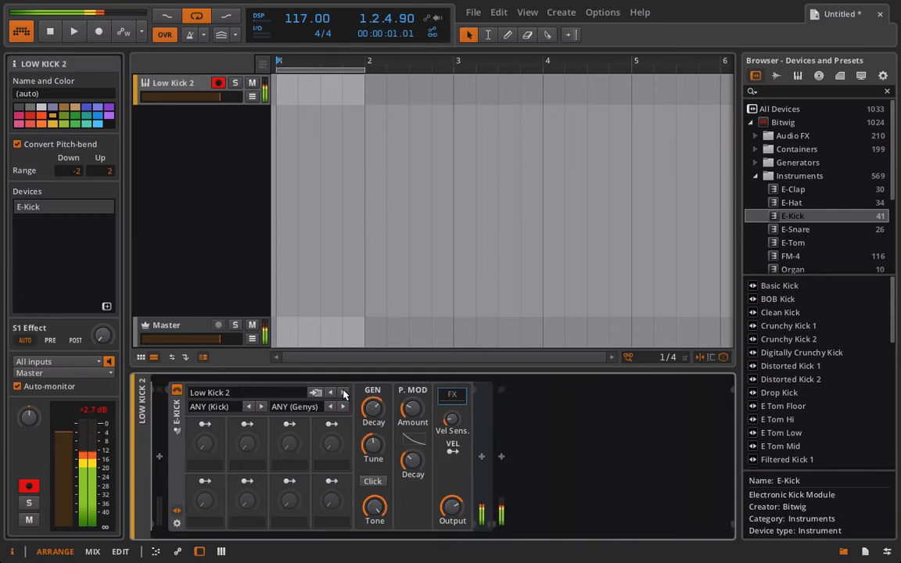
{"action": "left_click", "coordinate": [342, 392]}
{"action": "left_click", "coordinate": [342, 392]}
Go back through the E-Kick presets to load Filtered Kick 4.
{"action": "left_click", "coordinate": [332, 392]}
{"action": "left_click", "coordinate": [331, 392]}
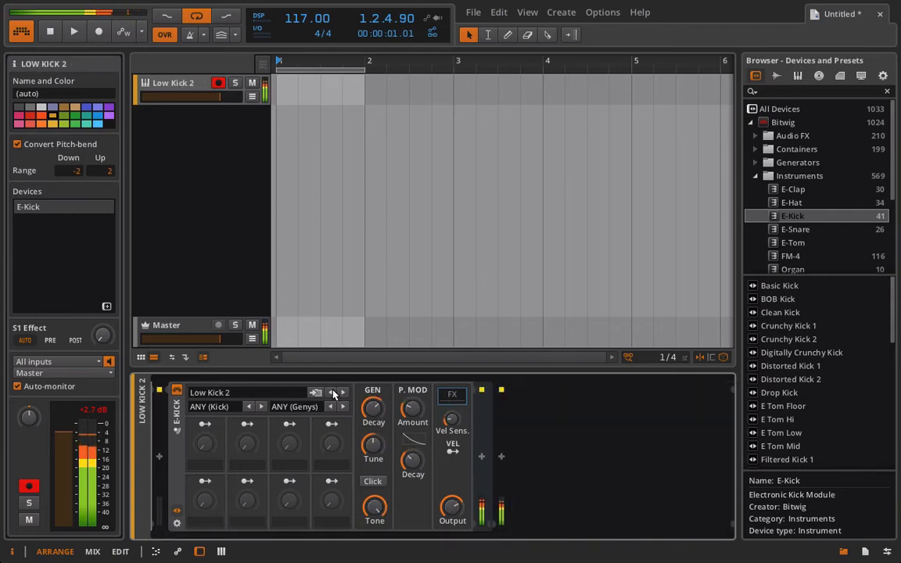
{"action": "left_click", "coordinate": [331, 392]}
{"action": "left_click", "coordinate": [331, 392]}
{"action": "left_click", "coordinate": [332, 392]}
{"action": "left_click", "coordinate": [331, 392]}
{"action": "left_click", "coordinate": [331, 392]}
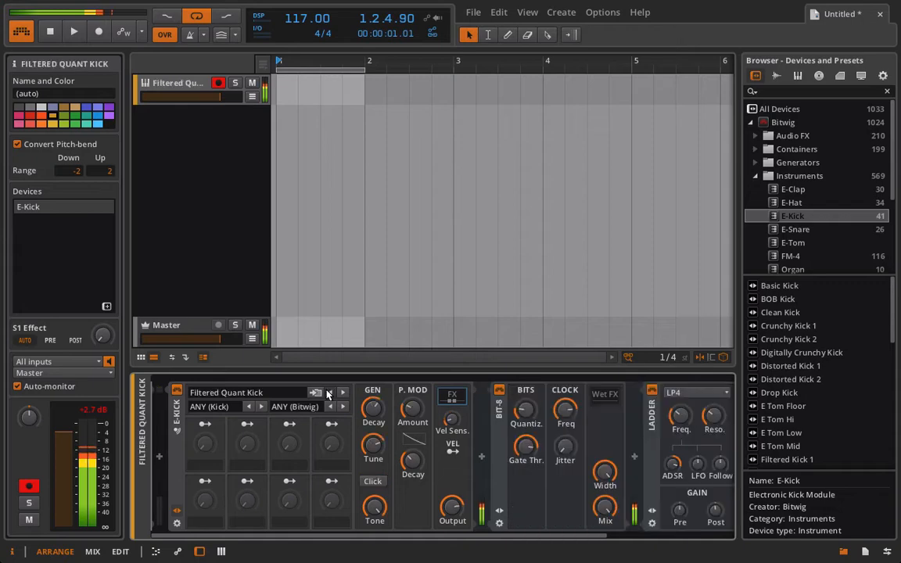
{"action": "left_click", "coordinate": [330, 392]}
View the save-to-library options for the Filtered Kick 4 preset, cancel without saving, and look over the E-Kick preset list.
{"action": "left_click", "coordinate": [318, 392]}
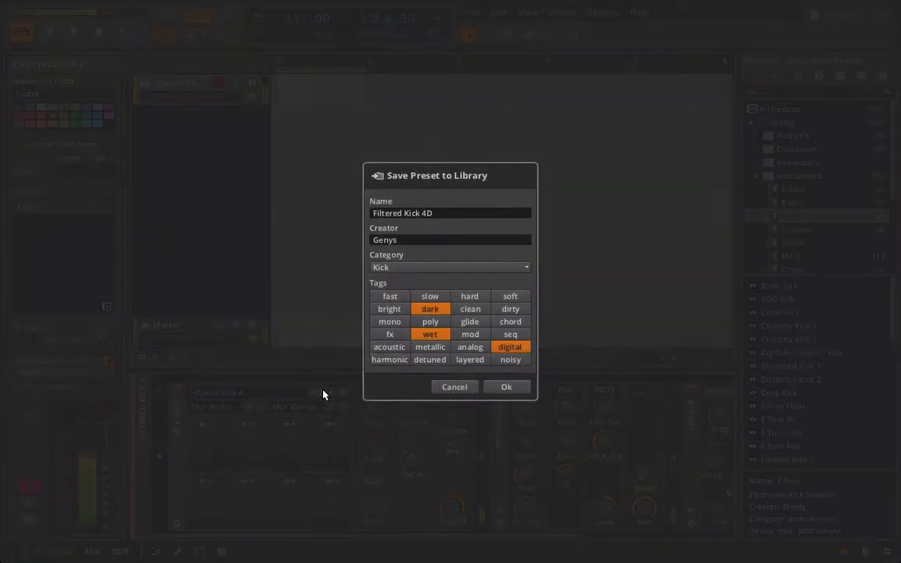
{"action": "left_click", "coordinate": [451, 386]}
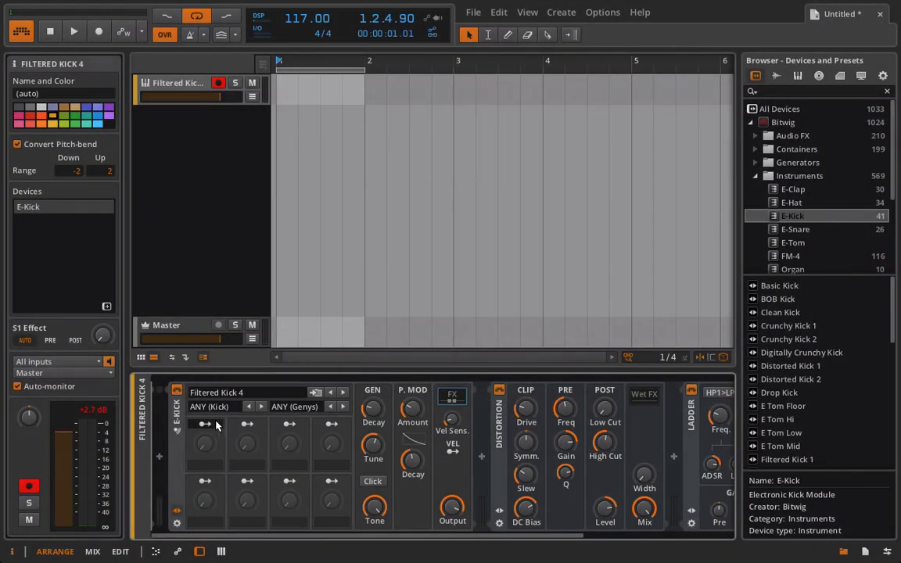
{"action": "left_click", "coordinate": [258, 393]}
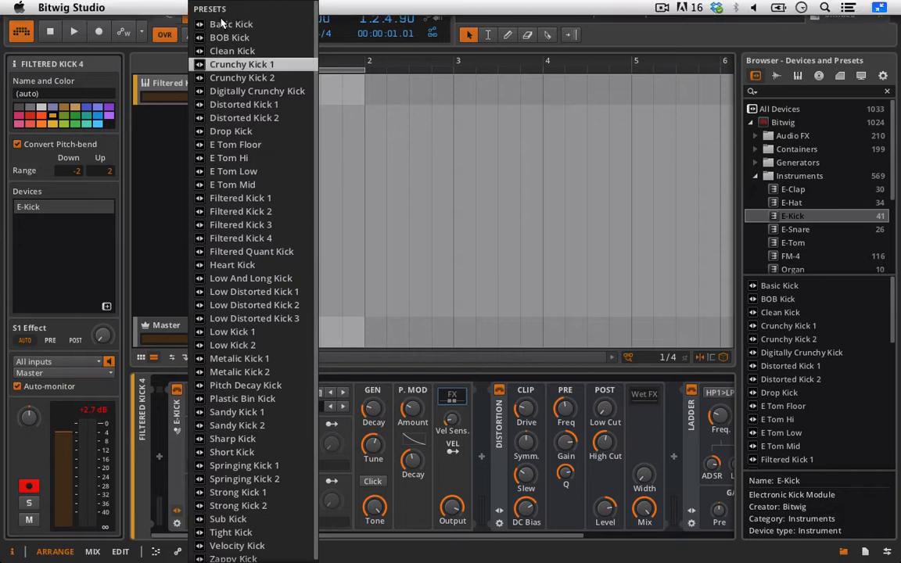
Delete the Filtered Kick 4 device from the track and add a fresh default E-Kick in its place.
{"action": "double_click", "coordinate": [175, 458]}
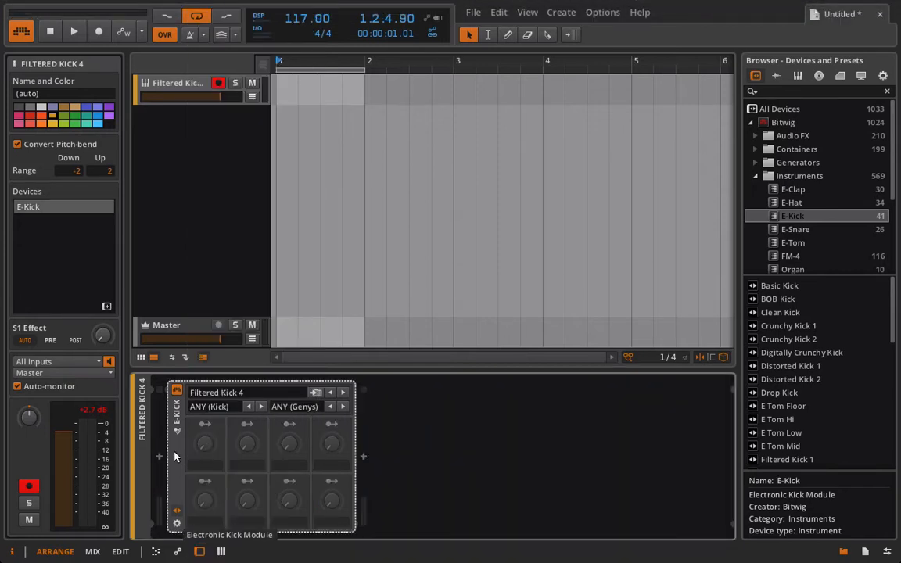
{"action": "key", "text": "Delete"}
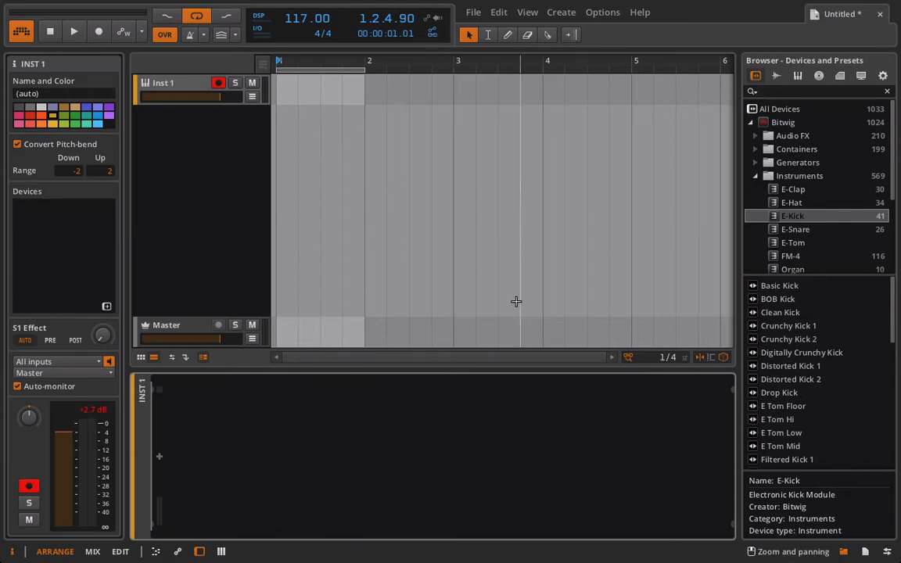
{"action": "left_click_drag", "start_coordinate": [799, 218], "coordinate": [444, 426]}
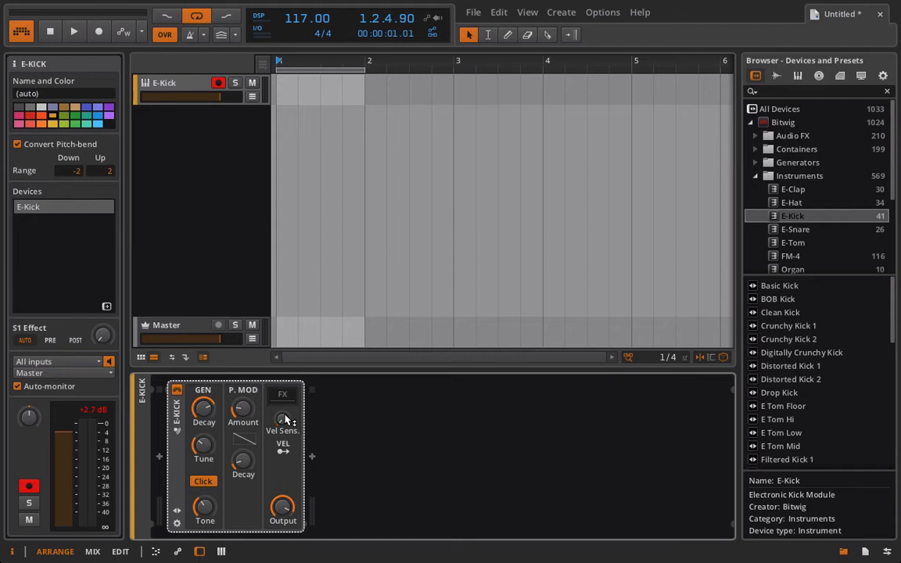
Turn the E-Kick's pitch modulation Amount and Decay down to minimum.
{"action": "left_click_drag", "start_coordinate": [282, 508], "coordinate": [283, 508]}
{"action": "left_click_drag", "start_coordinate": [243, 408], "coordinate": [242, 408]}
{"action": "left_click_drag", "start_coordinate": [241, 465], "coordinate": [241, 465]}
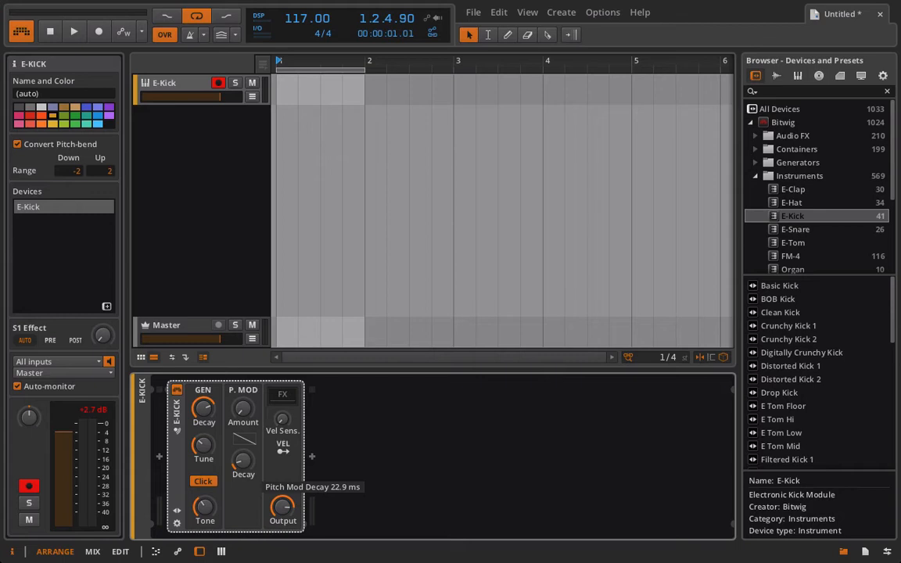
{"action": "left_click_drag", "start_coordinate": [244, 461], "coordinate": [243, 479]}
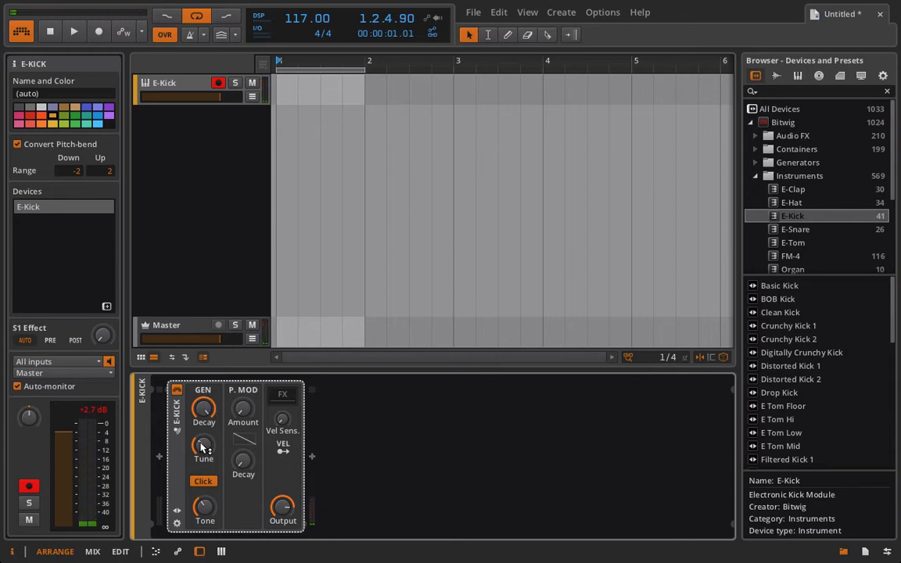
Sweep the E-Kick's Tune up to maximum and back down low, and reduce the Output level slightly.
{"action": "left_click_drag", "start_coordinate": [201, 448], "coordinate": [201, 447]}
{"action": "left_click_drag", "start_coordinate": [201, 448], "coordinate": [201, 444]}
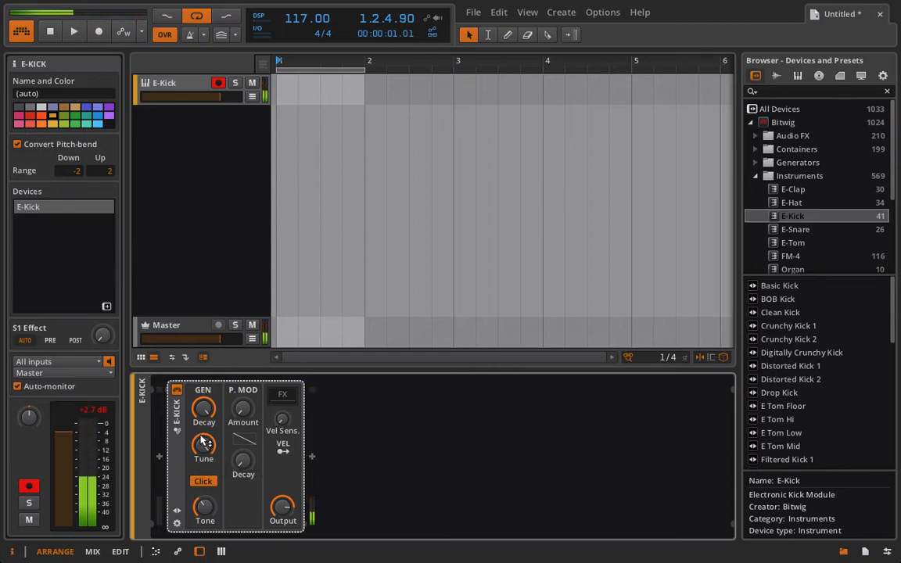
{"action": "left_click_drag", "start_coordinate": [202, 442], "coordinate": [202, 482]}
{"action": "left_click_drag", "start_coordinate": [282, 507], "coordinate": [282, 515]}
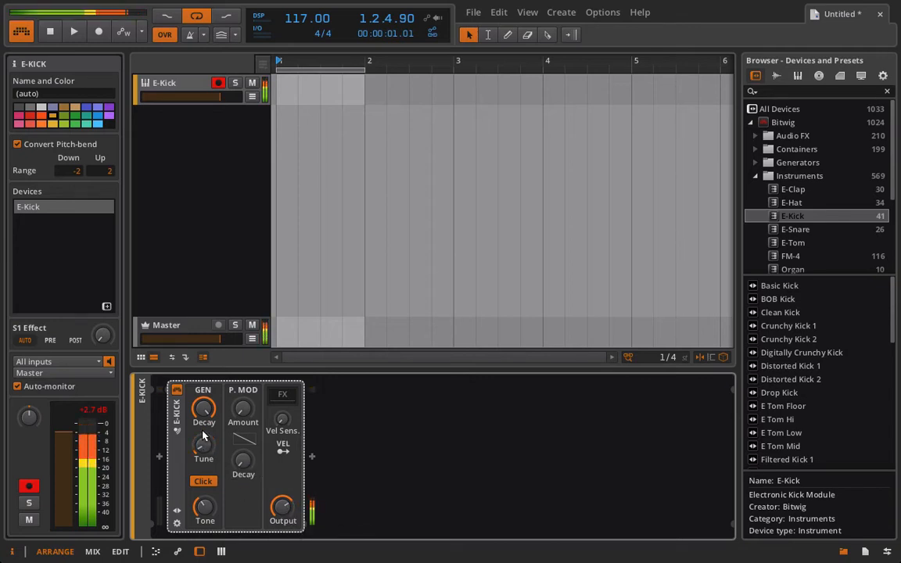
Bring the Tune to a middle setting, try the generator Decay at minimum, and raise it to a medium length.
{"action": "mouse_move", "coordinate": [203, 409]}
{"action": "left_mouse_down"}
{"action": "mouse_move", "coordinate": [203, 418]}
{"action": "mouse_move", "coordinate": [203, 410]}
{"action": "left_mouse_up"}
{"action": "left_click_drag", "start_coordinate": [202, 446], "coordinate": [205, 457]}
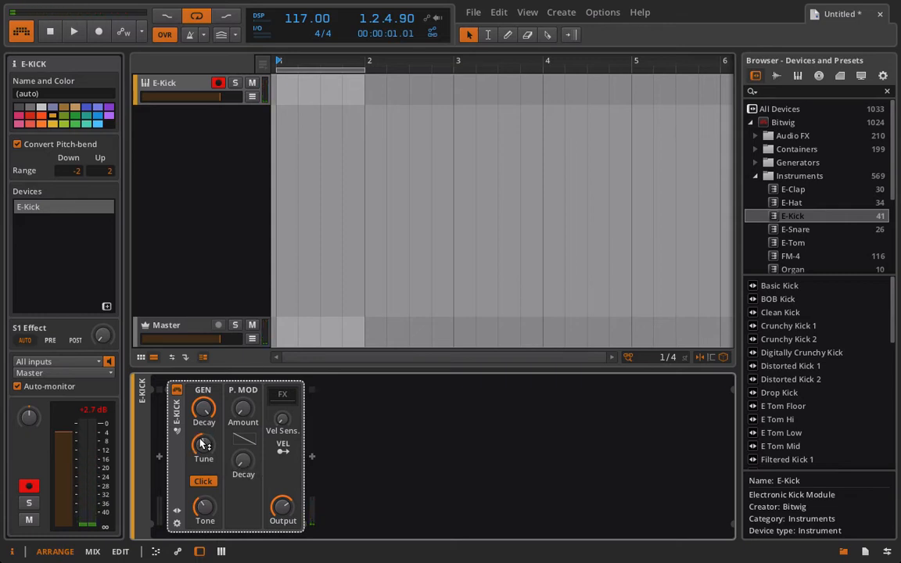
{"action": "left_click_drag", "start_coordinate": [208, 411], "coordinate": [209, 470]}
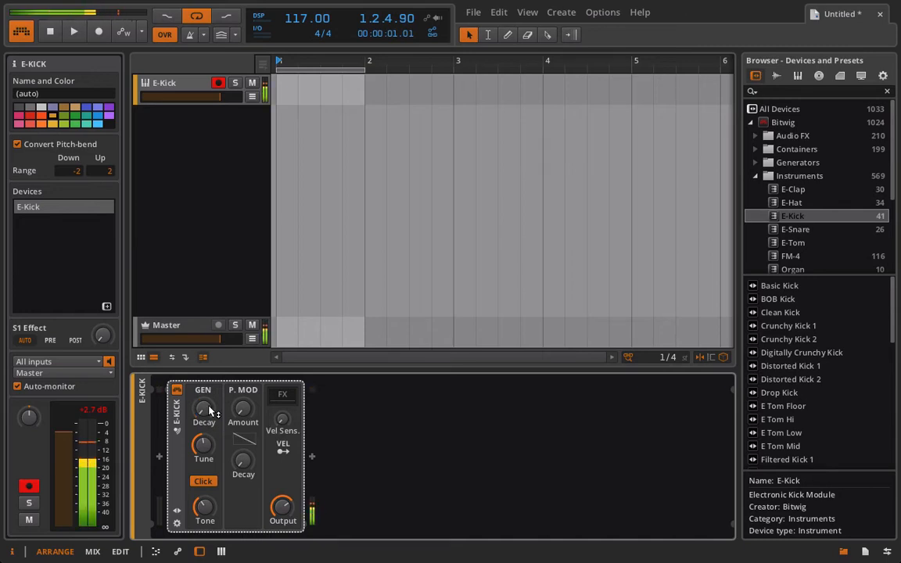
{"action": "left_click_drag", "start_coordinate": [209, 410], "coordinate": [208, 383]}
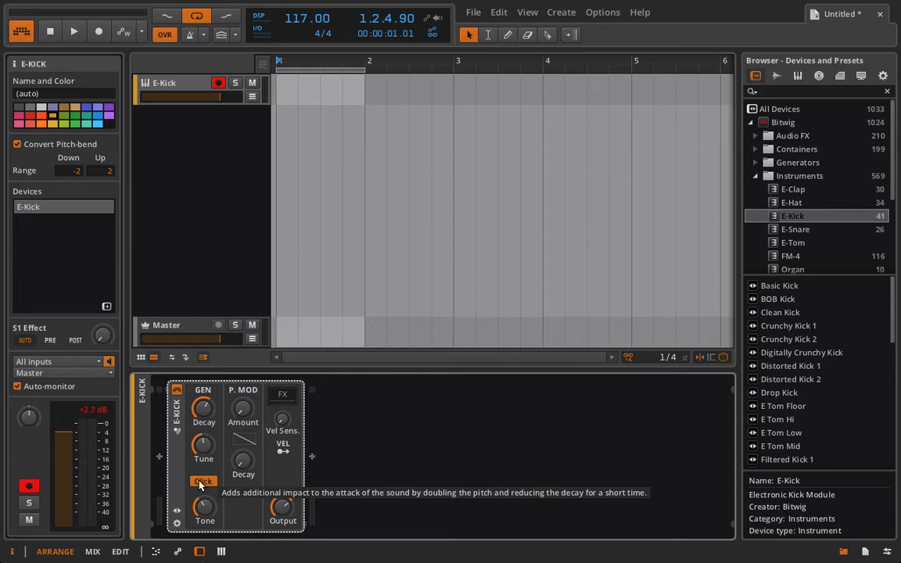
Toggle the Click option repeatedly to compare the kick's attack with and without it, leaving it switched off.
{"action": "left_click", "coordinate": [202, 481]}
{"action": "left_click", "coordinate": [201, 481]}
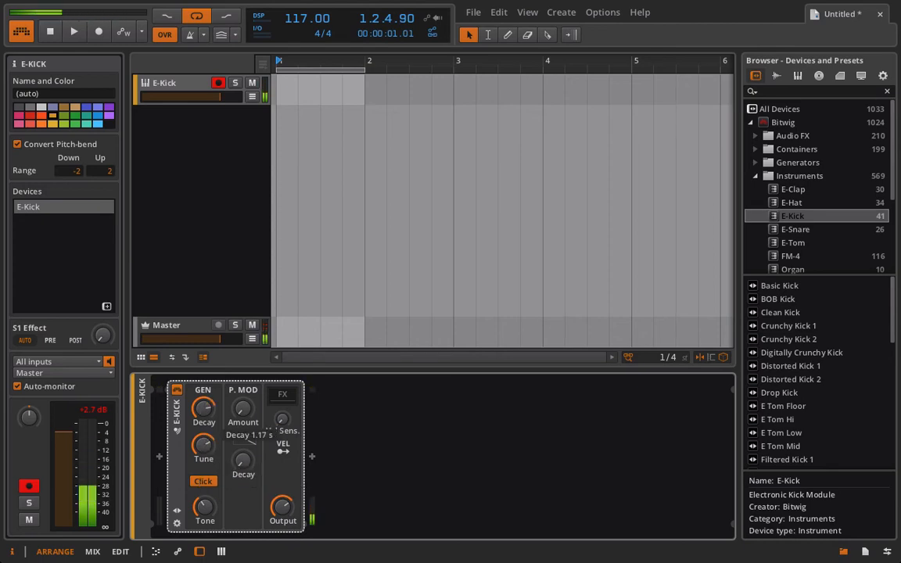
{"action": "left_click", "coordinate": [201, 483]}
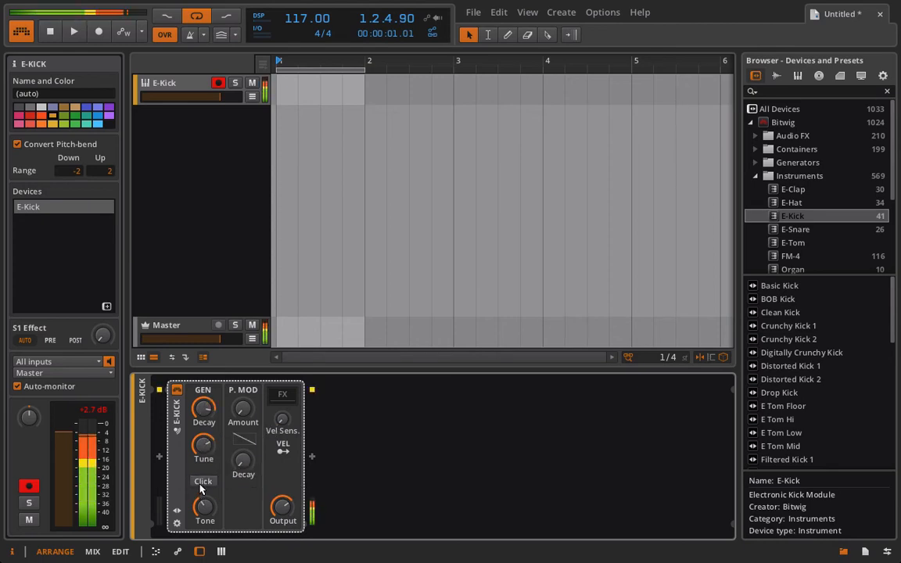
{"action": "left_click", "coordinate": [201, 483]}
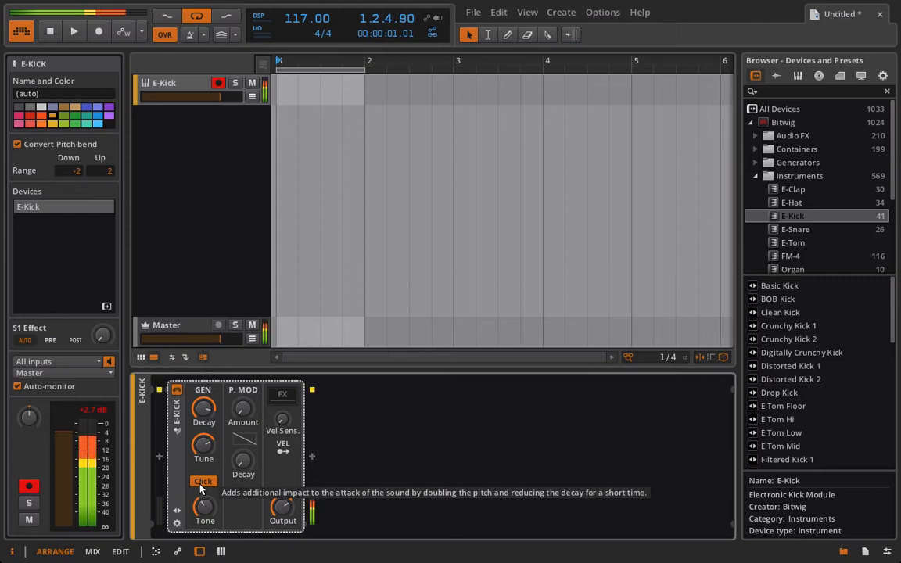
{"action": "left_click", "coordinate": [201, 483]}
{"action": "left_click", "coordinate": [201, 483]}
{"action": "left_click", "coordinate": [201, 483]}
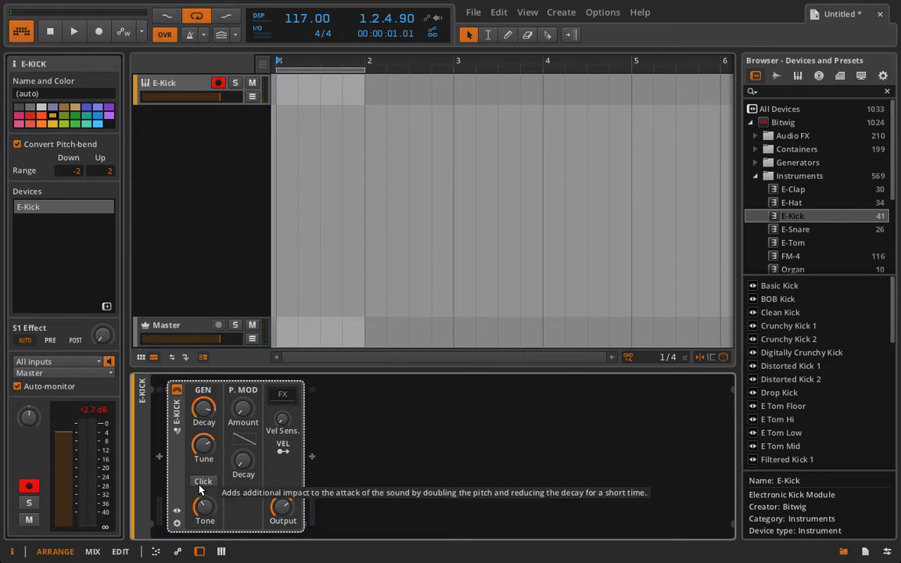
Sweep the Tone across its range with Click off and on, leaving Click enabled and Tone high.
{"action": "left_click_drag", "start_coordinate": [202, 508], "coordinate": [203, 510]}
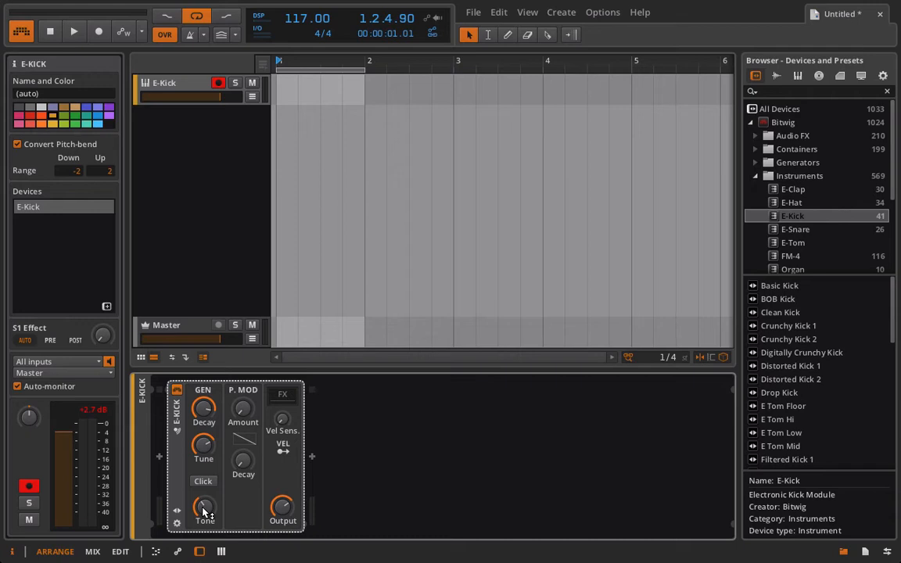
{"action": "left_click_drag", "start_coordinate": [202, 508], "coordinate": [222, 350]}
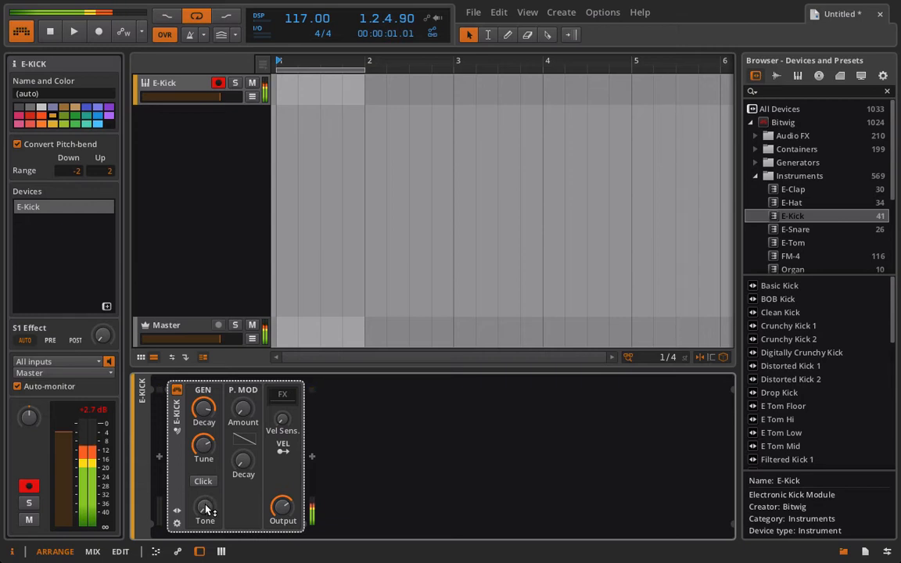
{"action": "mouse_move", "coordinate": [203, 508]}
{"action": "left_mouse_down"}
{"action": "mouse_move", "coordinate": [203, 469]}
{"action": "mouse_move", "coordinate": [201, 507]}
{"action": "left_mouse_up"}
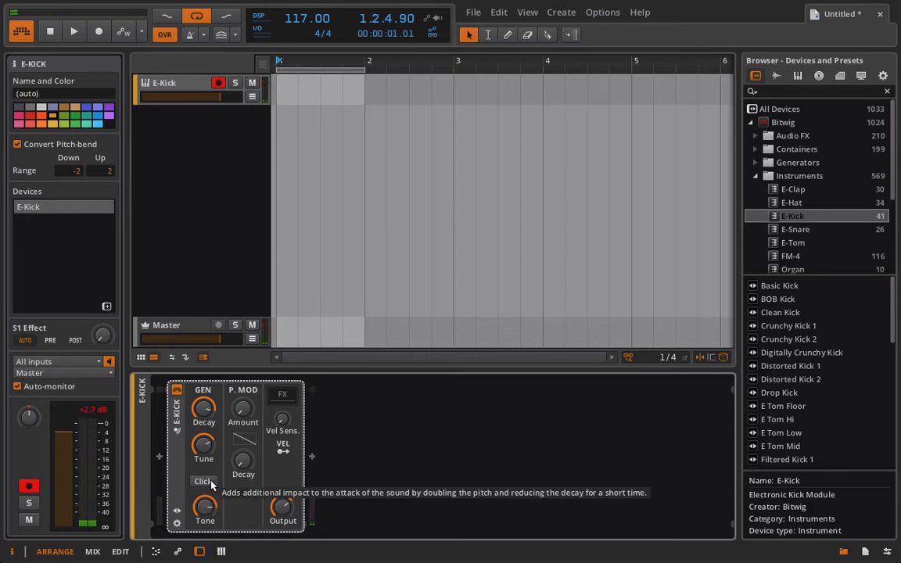
{"action": "left_click", "coordinate": [212, 484]}
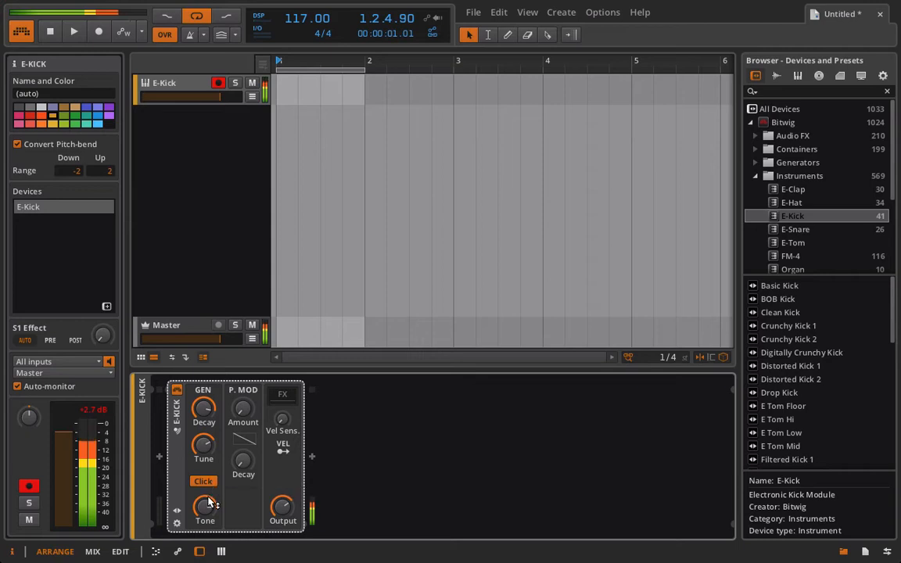
{"action": "left_click_drag", "start_coordinate": [210, 505], "coordinate": [210, 536]}
{"action": "left_click", "coordinate": [207, 484]}
{"action": "left_click", "coordinate": [207, 483]}
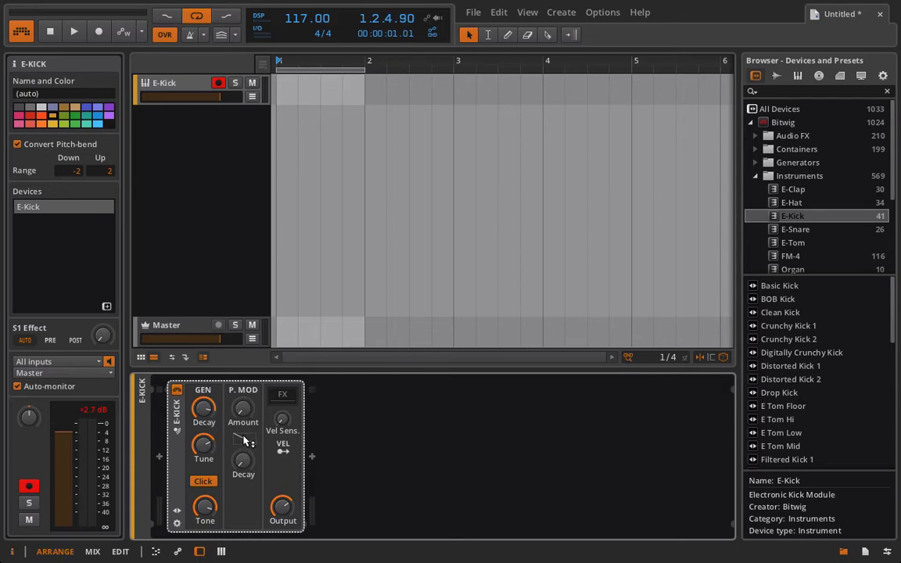
Bend the pitch modulation envelope into a downward curve with a raised Amount, and lower the Tone.
{"action": "left_click_drag", "start_coordinate": [244, 440], "coordinate": [244, 461]}
{"action": "left_click_drag", "start_coordinate": [244, 410], "coordinate": [244, 334]}
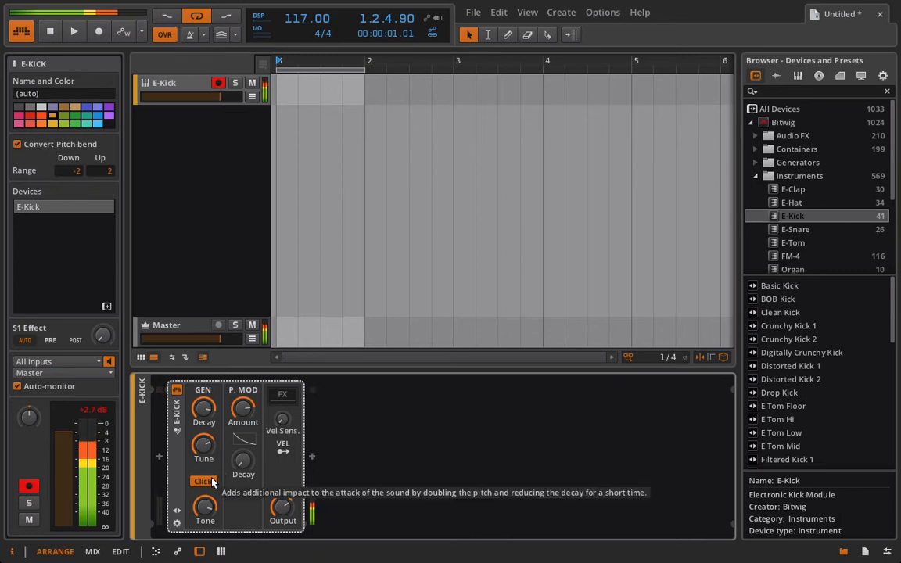
{"action": "left_click_drag", "start_coordinate": [207, 517], "coordinate": [207, 538]}
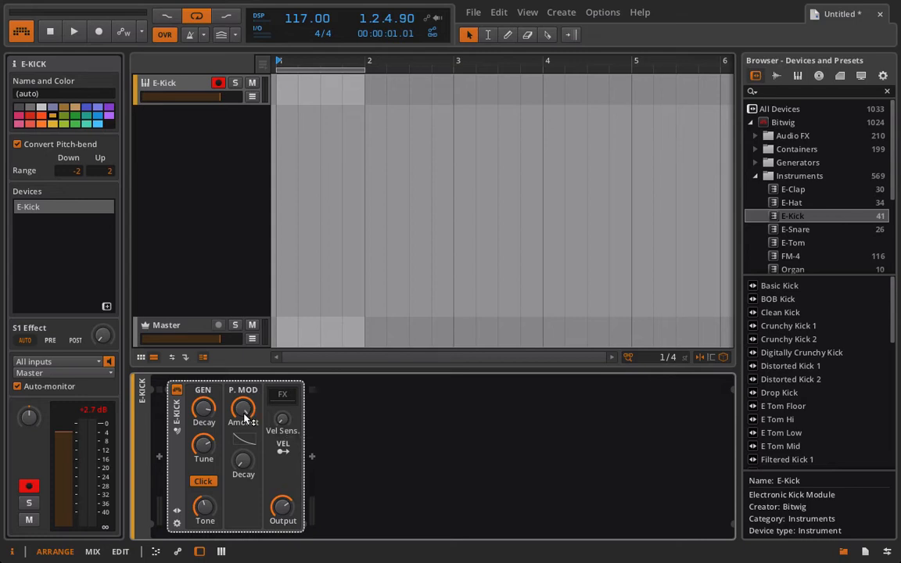
Lengthen the pitch modulation Decay and reduce the pitch modulation Amount to a low setting.
{"action": "mouse_move", "coordinate": [244, 416]}
{"action": "left_mouse_down"}
{"action": "mouse_move", "coordinate": [245, 526]}
{"action": "mouse_move", "coordinate": [245, 416]}
{"action": "mouse_move", "coordinate": [252, 429]}
{"action": "left_mouse_up"}
{"action": "mouse_move", "coordinate": [244, 467]}
{"action": "left_mouse_down"}
{"action": "mouse_move", "coordinate": [245, 479]}
{"action": "mouse_move", "coordinate": [245, 465]}
{"action": "left_mouse_up"}
{"action": "mouse_move", "coordinate": [243, 415]}
{"action": "left_mouse_down"}
{"action": "mouse_move", "coordinate": [242, 432]}
{"action": "mouse_move", "coordinate": [245, 409]}
{"action": "mouse_move", "coordinate": [244, 418]}
{"action": "left_mouse_up"}
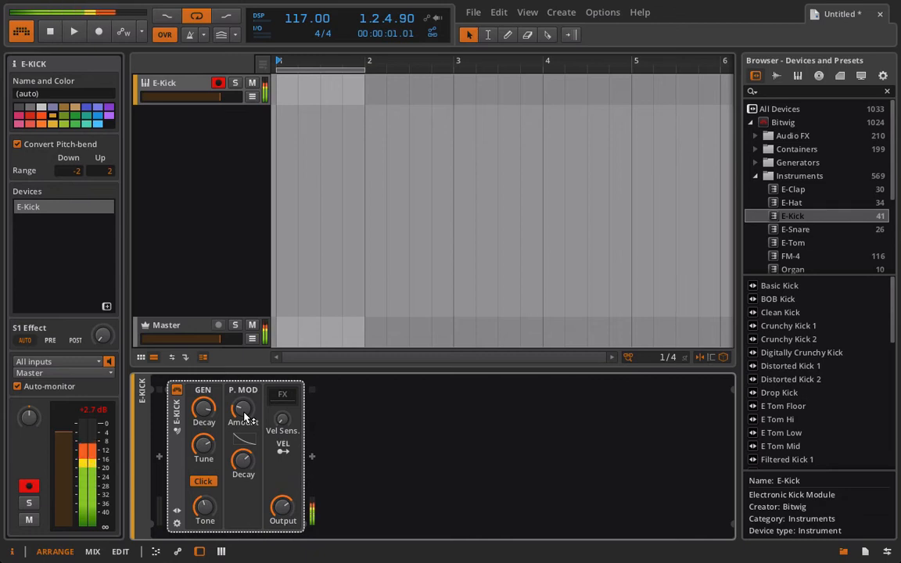
{"action": "left_click_drag", "start_coordinate": [245, 419], "coordinate": [245, 417]}
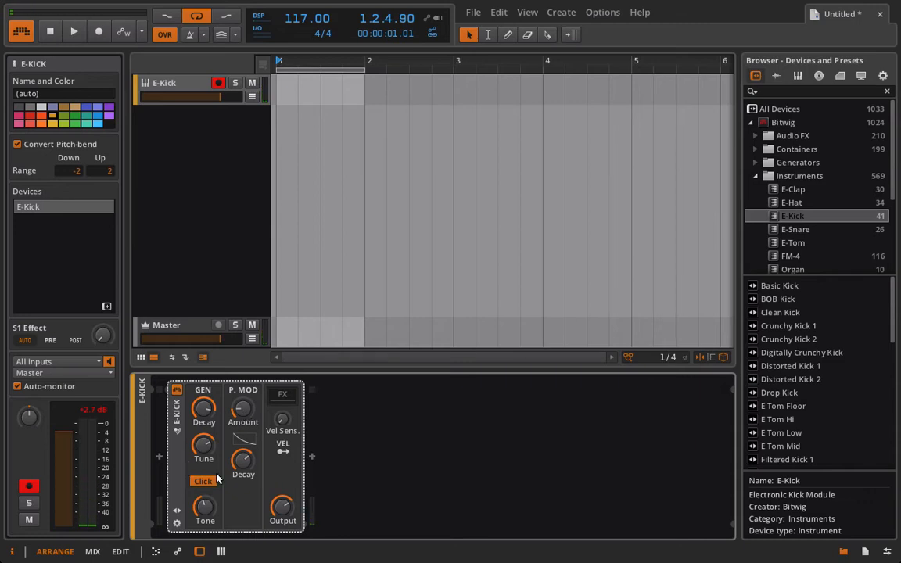
Lower the Tune to about 41.6 Hz and reduce the Tone and the pitch modulation Amount.
{"action": "mouse_move", "coordinate": [205, 454]}
{"action": "left_mouse_down"}
{"action": "mouse_move", "coordinate": [205, 480]}
{"action": "mouse_move", "coordinate": [243, 452]}
{"action": "mouse_move", "coordinate": [248, 398]}
{"action": "mouse_move", "coordinate": [206, 461]}
{"action": "left_mouse_up"}
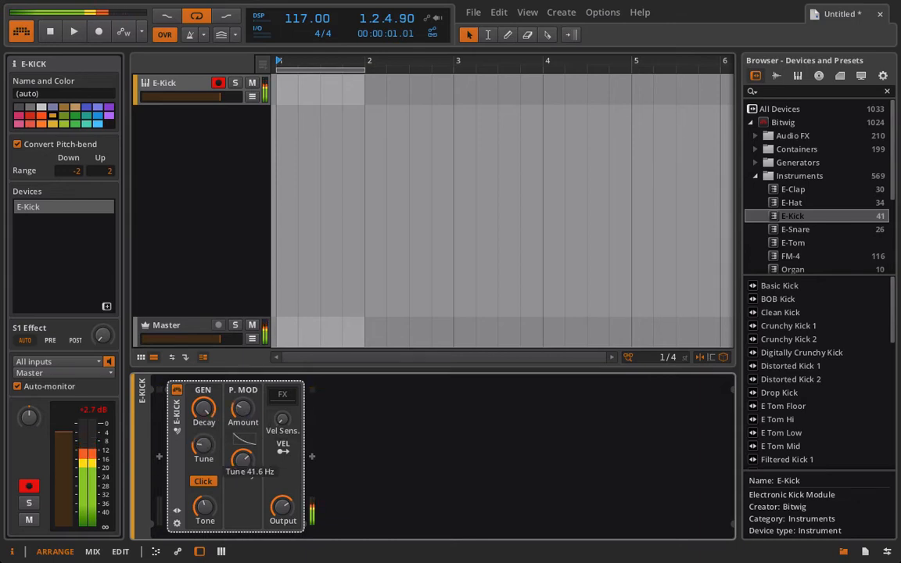
{"action": "left_click_drag", "start_coordinate": [210, 507], "coordinate": [211, 520]}
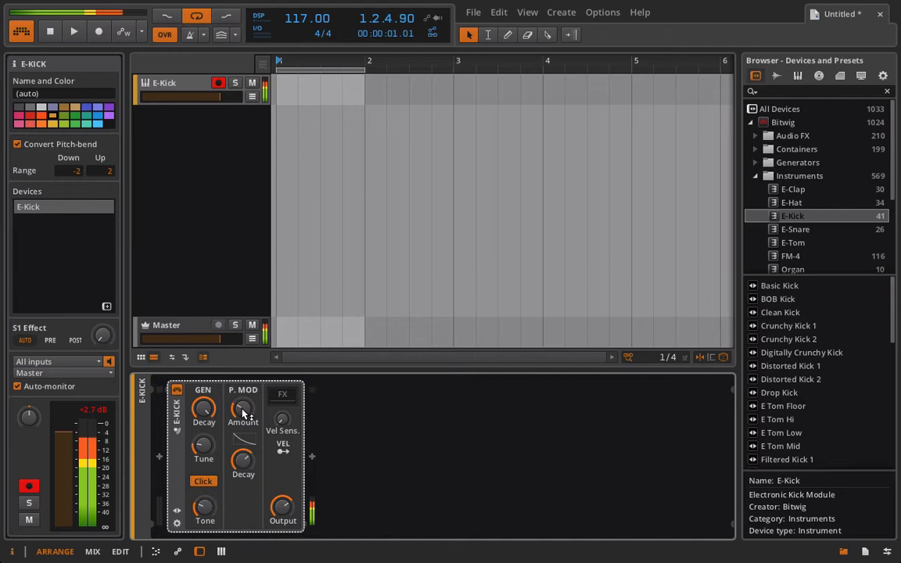
{"action": "left_click_drag", "start_coordinate": [244, 413], "coordinate": [244, 423]}
{"action": "left_click_drag", "start_coordinate": [246, 462], "coordinate": [245, 476]}
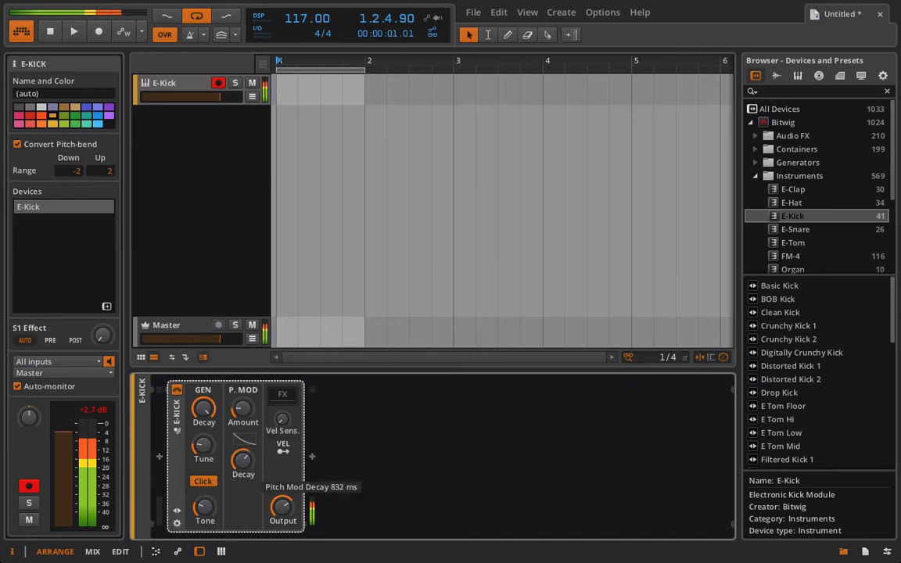
Reshape the pitch modulation envelope curve and shorten the generator Decay slightly.
{"action": "left_click_drag", "start_coordinate": [244, 439], "coordinate": [212, 444]}
{"action": "mouse_move", "coordinate": [212, 409]}
{"action": "left_mouse_down"}
{"action": "mouse_move", "coordinate": [212, 419]}
{"action": "mouse_move", "coordinate": [211, 407]}
{"action": "left_mouse_up"}
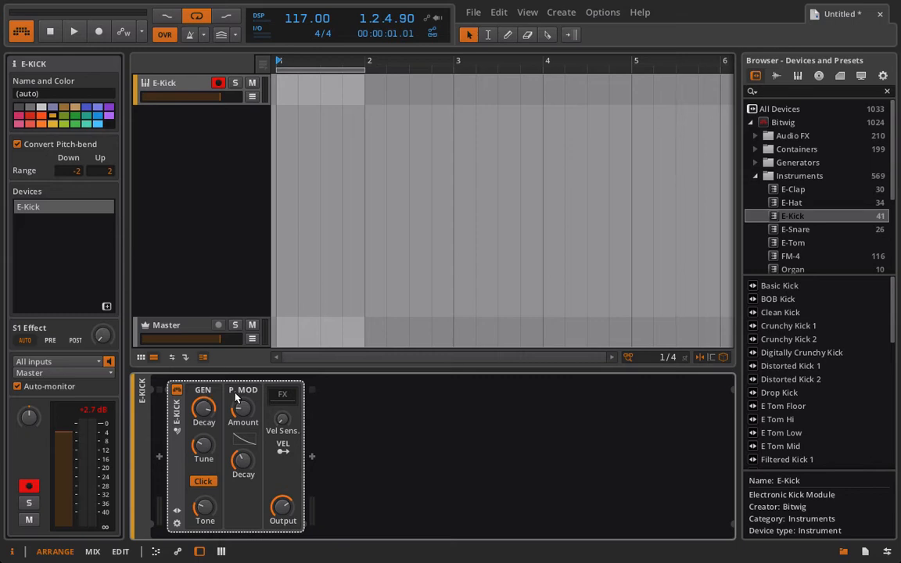
{"action": "left_click_drag", "start_coordinate": [243, 440], "coordinate": [244, 444]}
Create a one-bar clip at the start of the E-Kick track and add a C2 note at its first beat.
{"action": "double_click", "coordinate": [283, 84]}
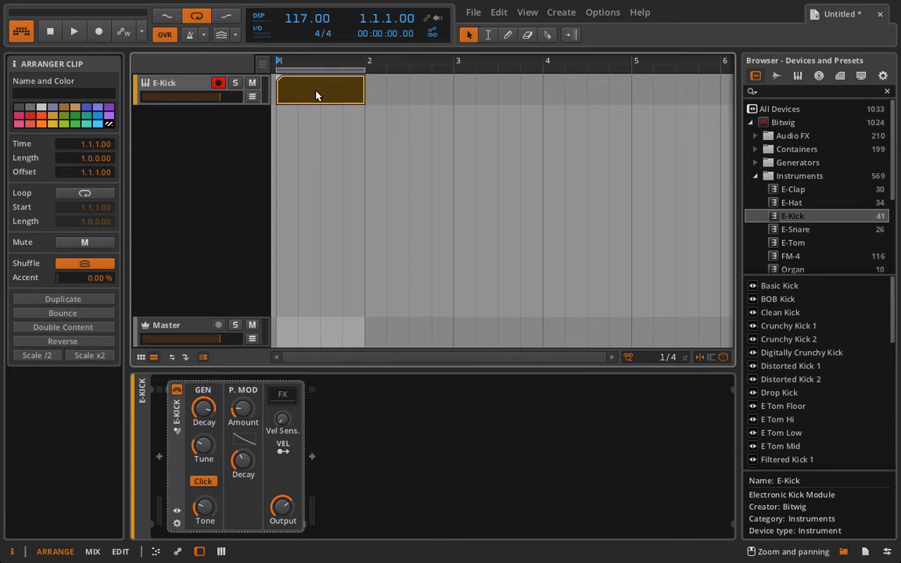
{"action": "double_click", "coordinate": [311, 92]}
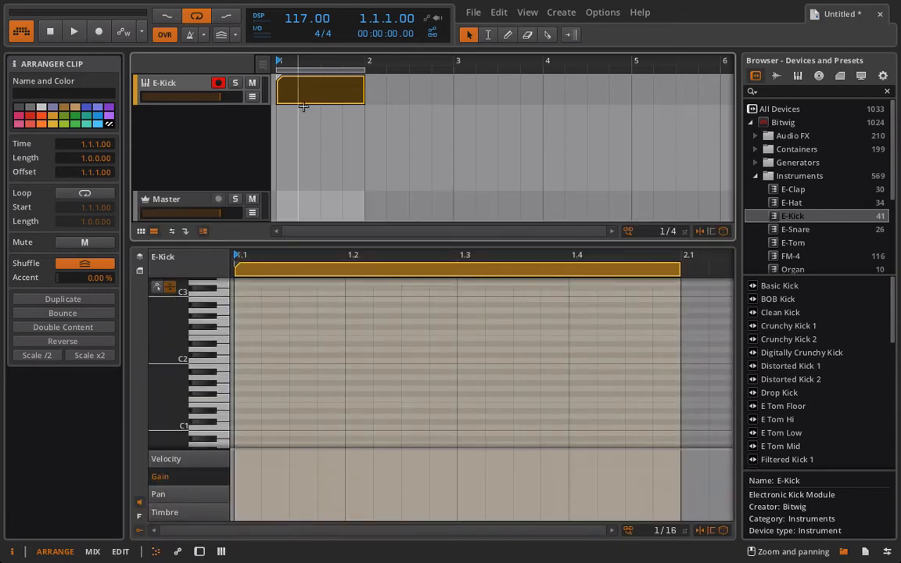
{"action": "left_click", "coordinate": [242, 359]}
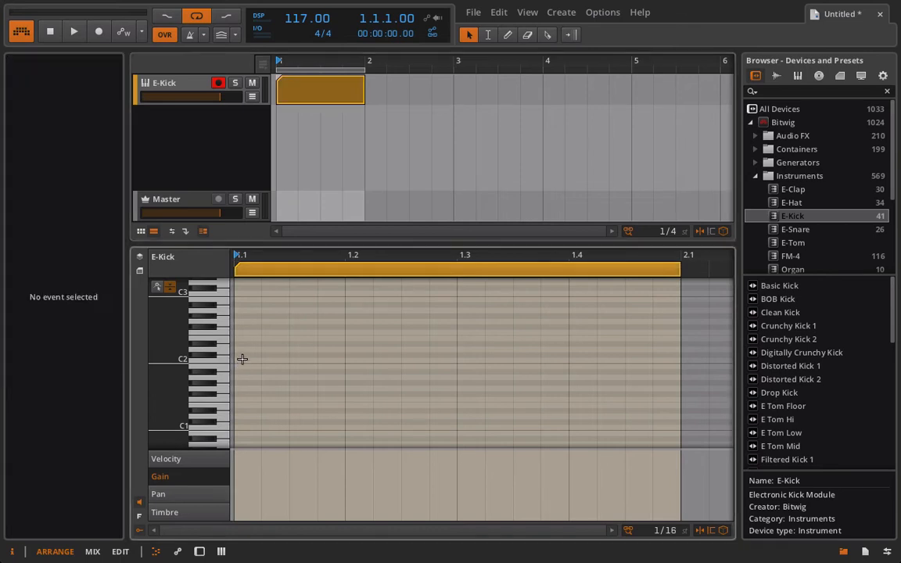
{"action": "double_click", "coordinate": [242, 360]}
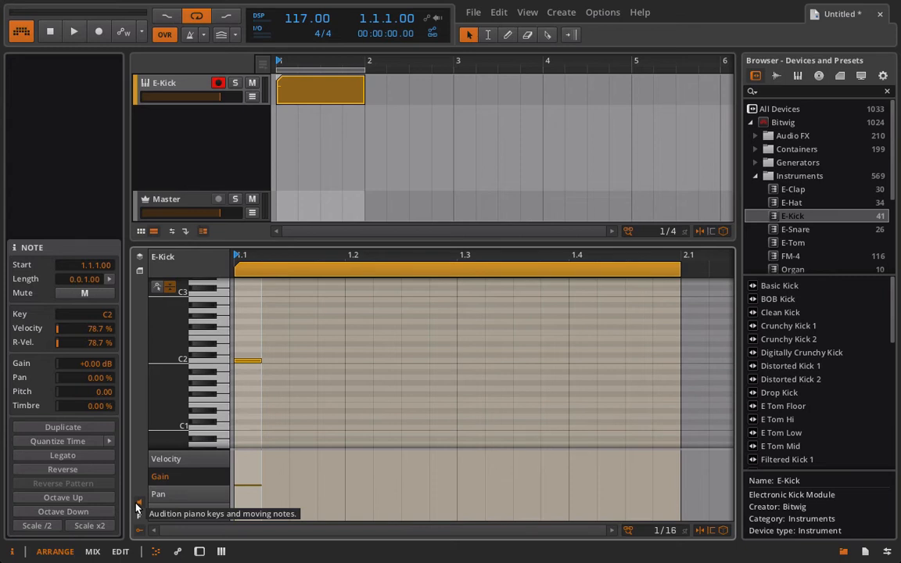
{"action": "scroll", "coordinate": [357, 287], "scroll_direction": "up", "scroll_amount": 10}
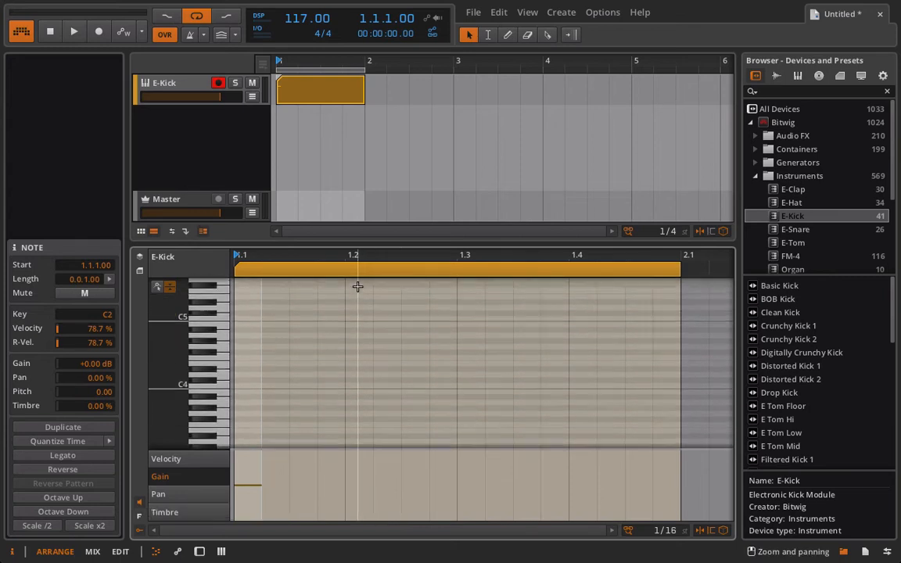
Add a C7 note at beat 1.2 and delete the stray C-2 note placed at 1.2.3.
{"action": "double_click", "coordinate": [349, 298]}
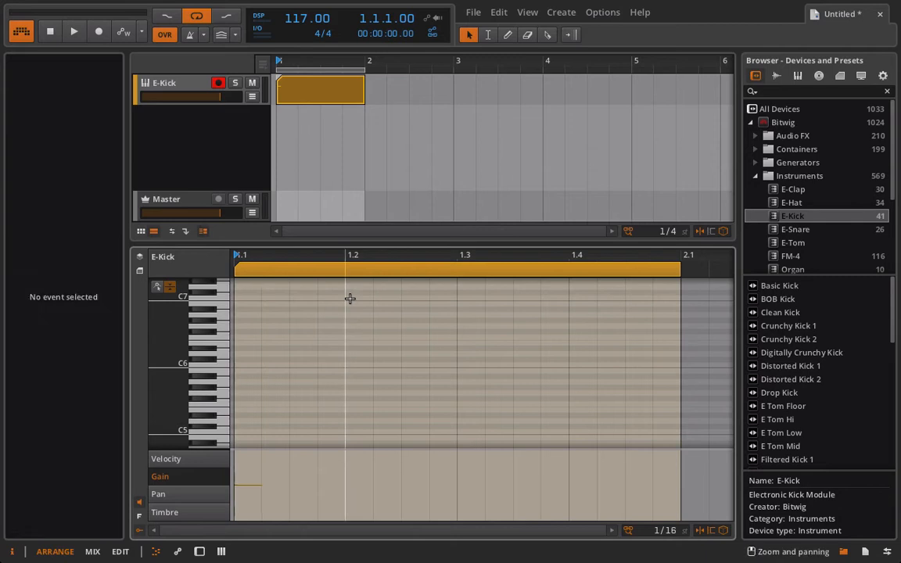
{"action": "scroll", "coordinate": [350, 301], "scroll_direction": "down", "scroll_amount": 15}
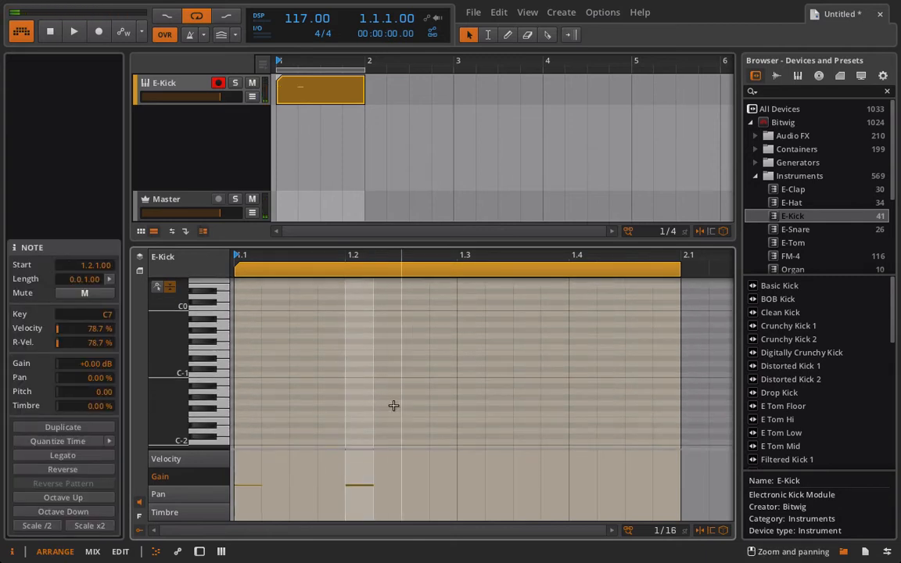
{"action": "double_click", "coordinate": [410, 441]}
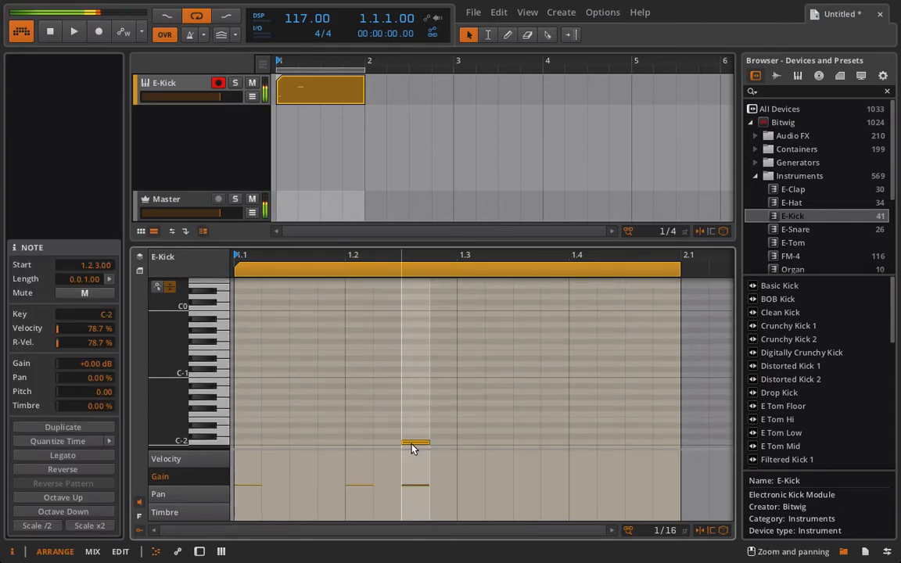
{"action": "left_click", "coordinate": [409, 439]}
{"action": "left_click", "coordinate": [409, 439]}
{"action": "key", "text": "Delete"}
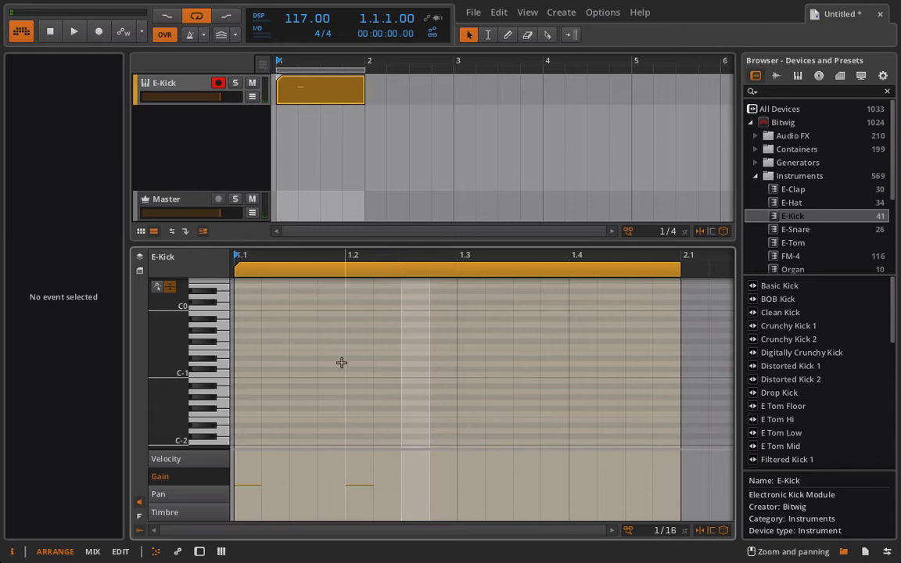
Fold the note editor to show only the used keys and move the note at beat 1.2 down to C2.
{"action": "scroll", "coordinate": [341, 362], "scroll_direction": "up", "scroll_amount": 5}
{"action": "scroll", "coordinate": [341, 362], "scroll_direction": "up", "scroll_amount": 5}
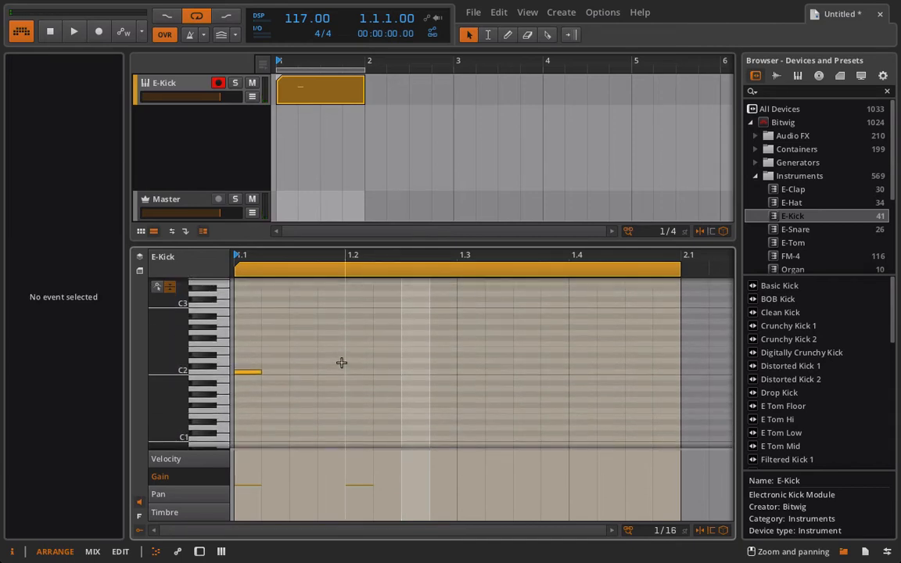
{"action": "left_click", "coordinate": [139, 514]}
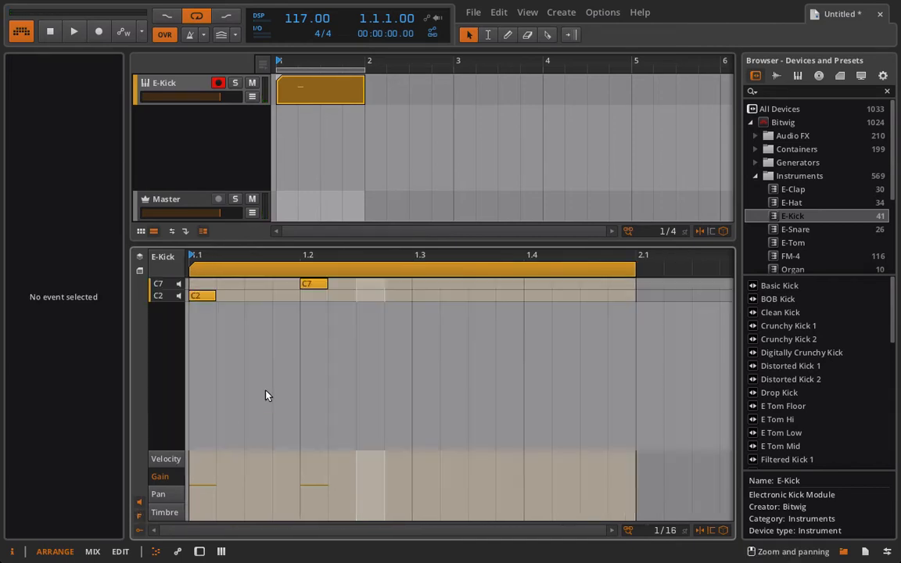
{"action": "left_click", "coordinate": [318, 286]}
{"action": "mouse_move", "coordinate": [319, 289]}
{"action": "left_mouse_down"}
{"action": "mouse_move", "coordinate": [321, 307]}
{"action": "mouse_move", "coordinate": [316, 295]}
{"action": "left_mouse_up"}
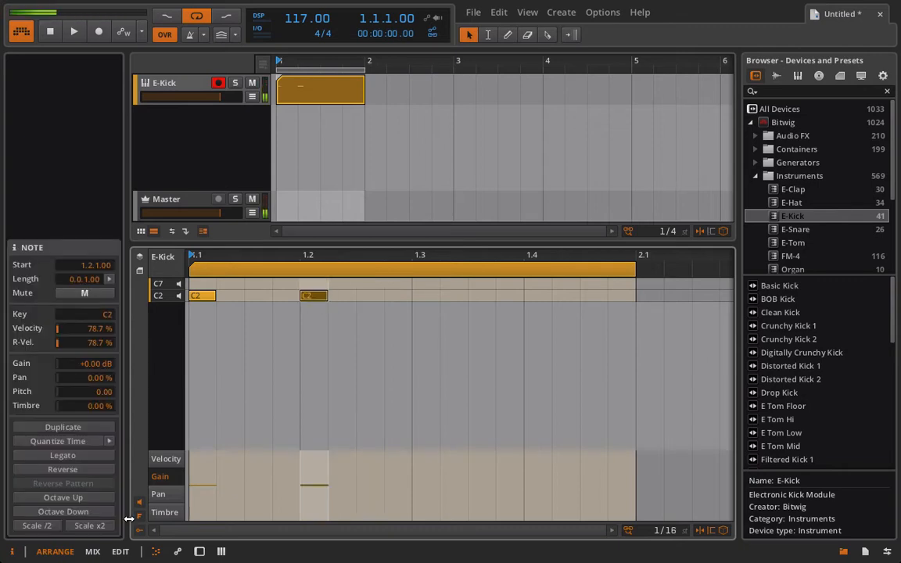
Add C2 notes at beats 1.3 and 1.4 and start looped playback.
{"action": "double_click", "coordinate": [419, 283]}
{"action": "double_click", "coordinate": [530, 283]}
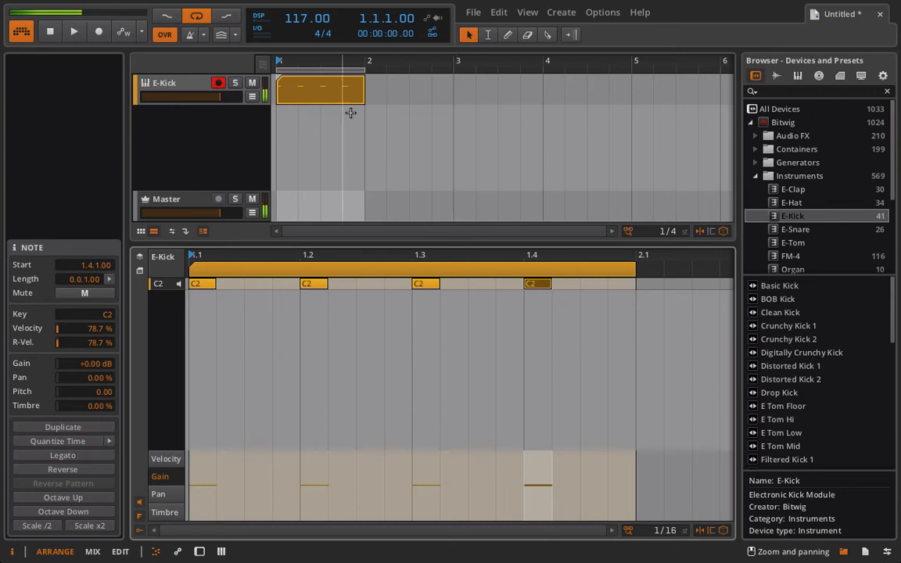
{"action": "key", "text": "space"}
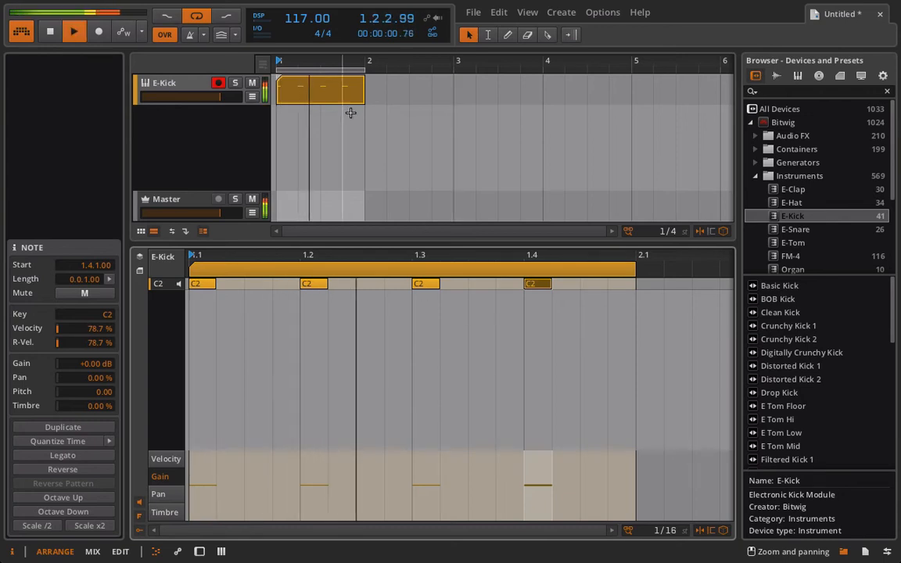
Shorten the E-Kick generator Decay and rework the pitch modulation with a more bent envelope curve and a Decay of about 158 ms.
{"action": "left_click", "coordinate": [178, 85]}
{"action": "key", "text": "d"}
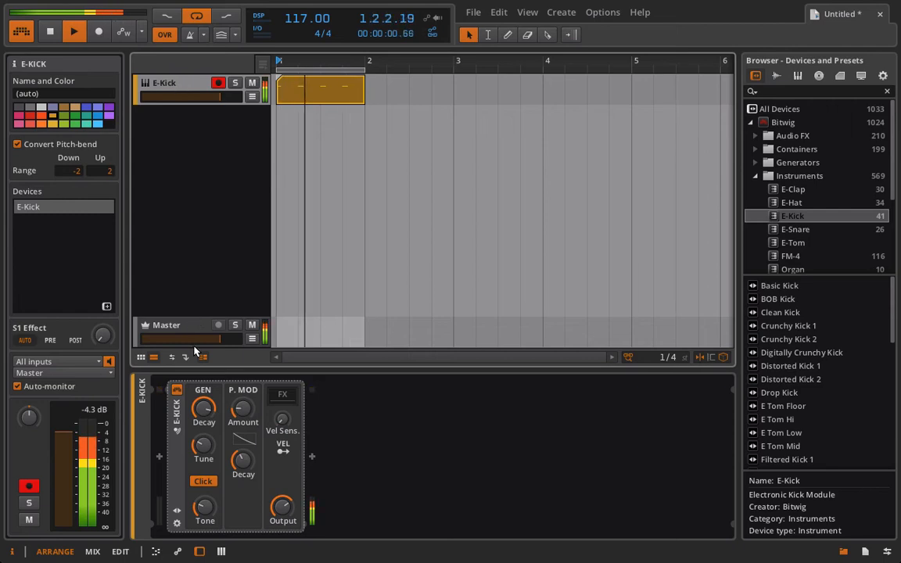
{"action": "left_click_drag", "start_coordinate": [204, 412], "coordinate": [244, 406]}
{"action": "left_click_drag", "start_coordinate": [243, 457], "coordinate": [243, 457]}
{"action": "left_click_drag", "start_coordinate": [245, 440], "coordinate": [245, 440]}
{"action": "left_click_drag", "start_coordinate": [244, 439], "coordinate": [245, 467]}
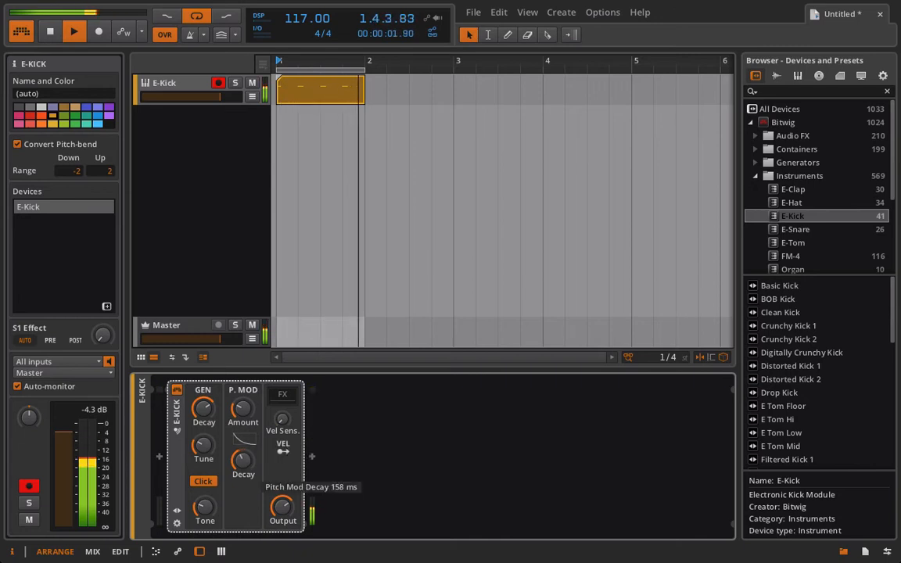
Turn off the Click, raise the Tone, shorten the generator Decay to about 631 ms and adjust the Tune.
{"action": "left_click", "coordinate": [214, 482]}
{"action": "left_click_drag", "start_coordinate": [205, 510], "coordinate": [206, 461]}
{"action": "left_click_drag", "start_coordinate": [204, 409], "coordinate": [204, 408]}
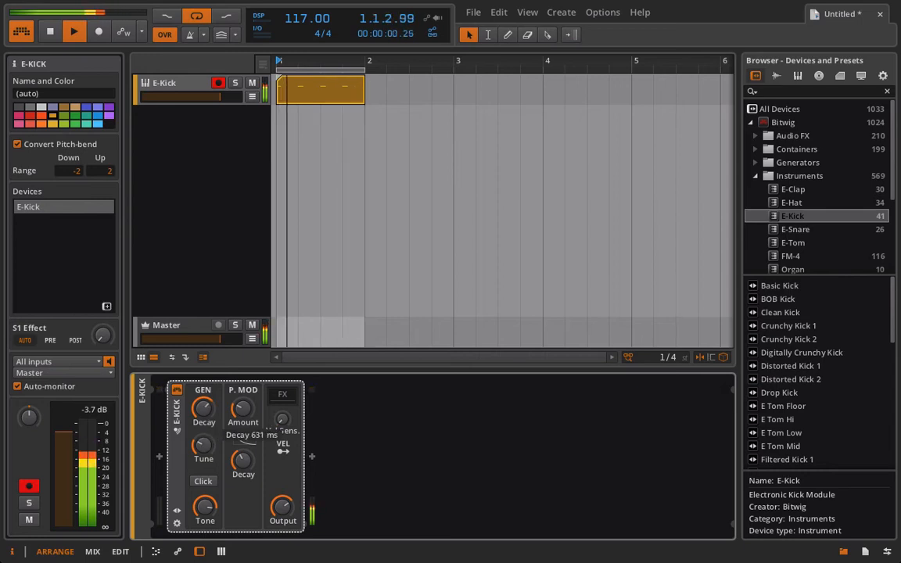
{"action": "left_click_drag", "start_coordinate": [204, 444], "coordinate": [204, 453]}
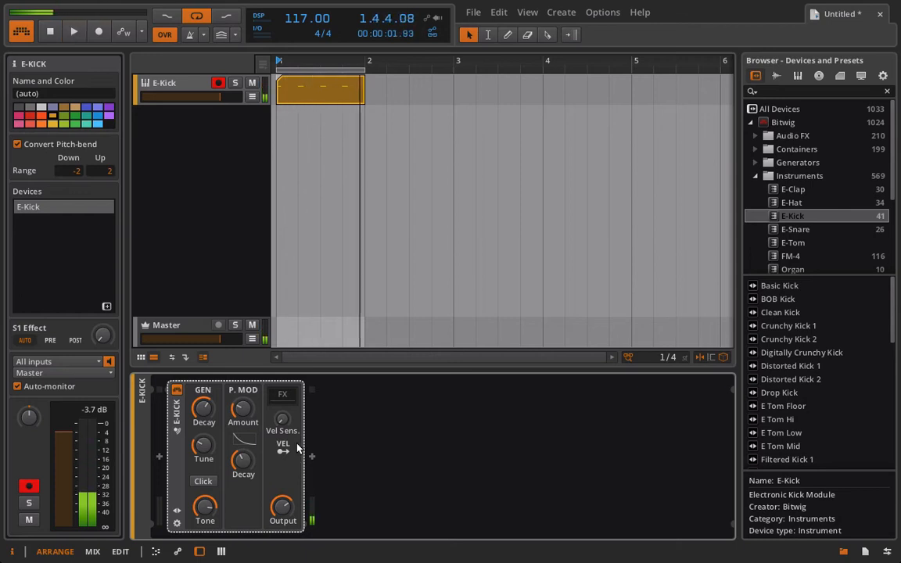
Raise the E-Kick velocity sensitivity to a high setting while the clip loops.
{"action": "double_click", "coordinate": [305, 100]}
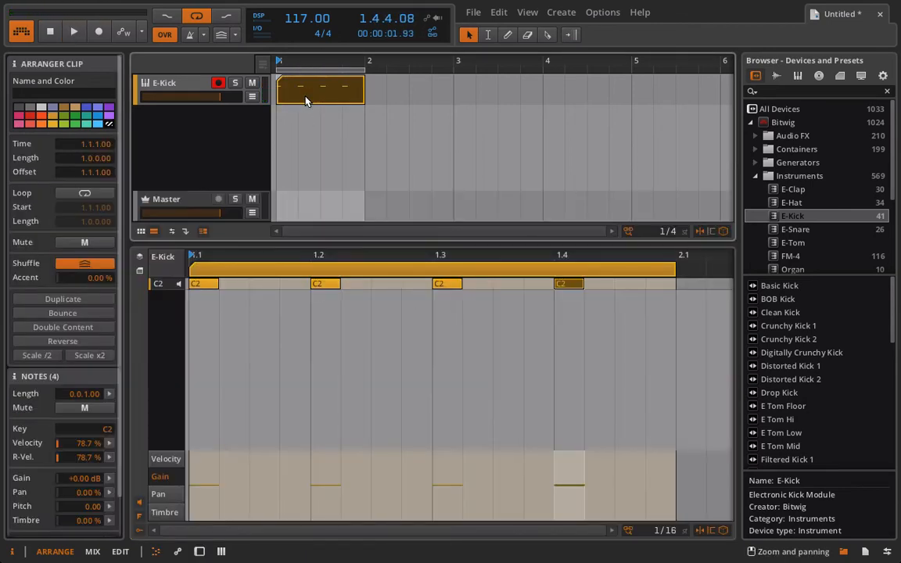
{"action": "left_click", "coordinate": [187, 85]}
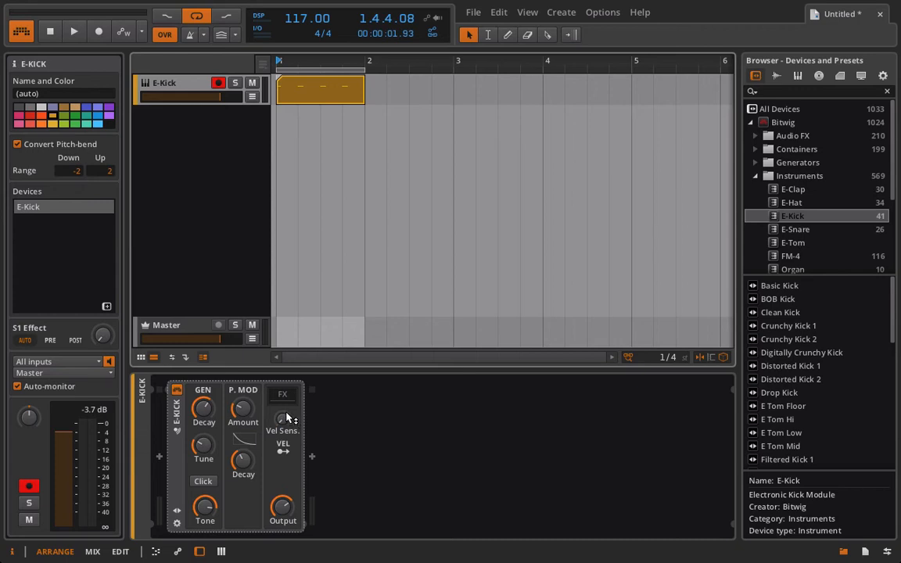
{"action": "key", "text": "space"}
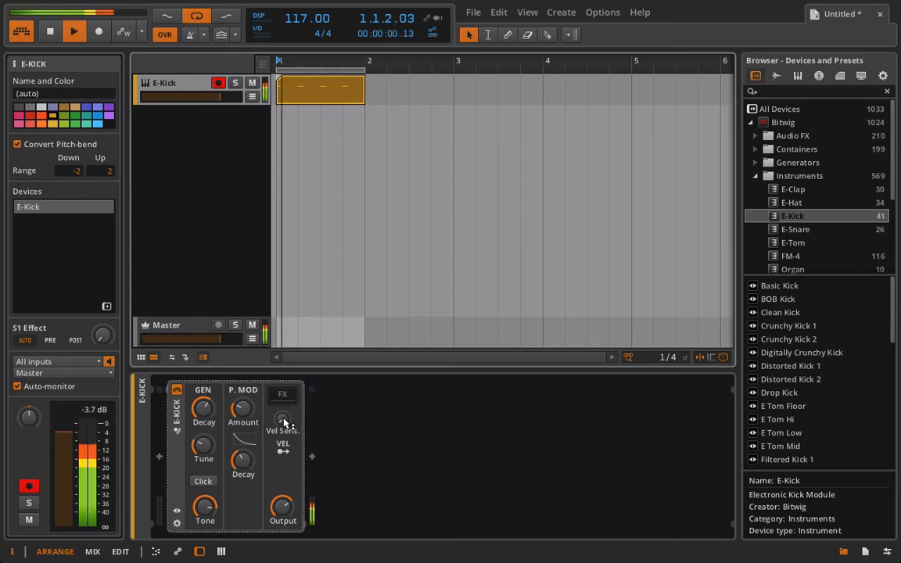
{"action": "mouse_move", "coordinate": [284, 423]}
{"action": "left_mouse_down"}
{"action": "mouse_move", "coordinate": [284, 439]}
{"action": "mouse_move", "coordinate": [283, 422]}
{"action": "left_mouse_up"}
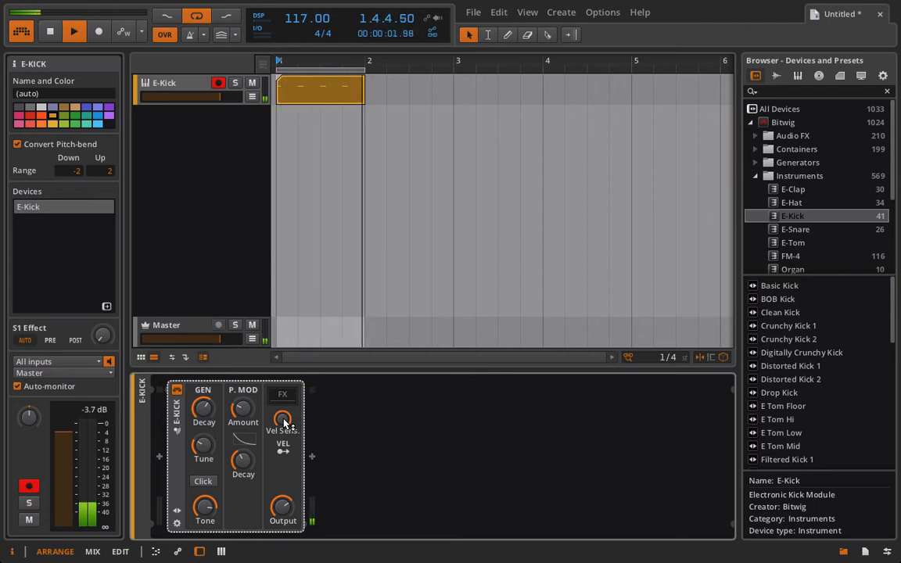
{"action": "key", "text": "space"}
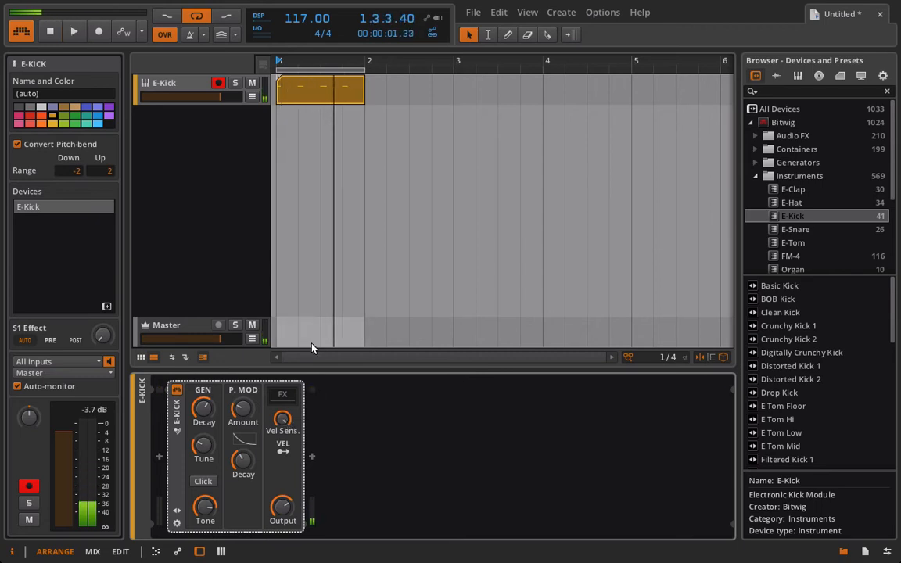
Open the clip's note velocities for editing and turn off note audition in the editor.
{"action": "double_click", "coordinate": [299, 96]}
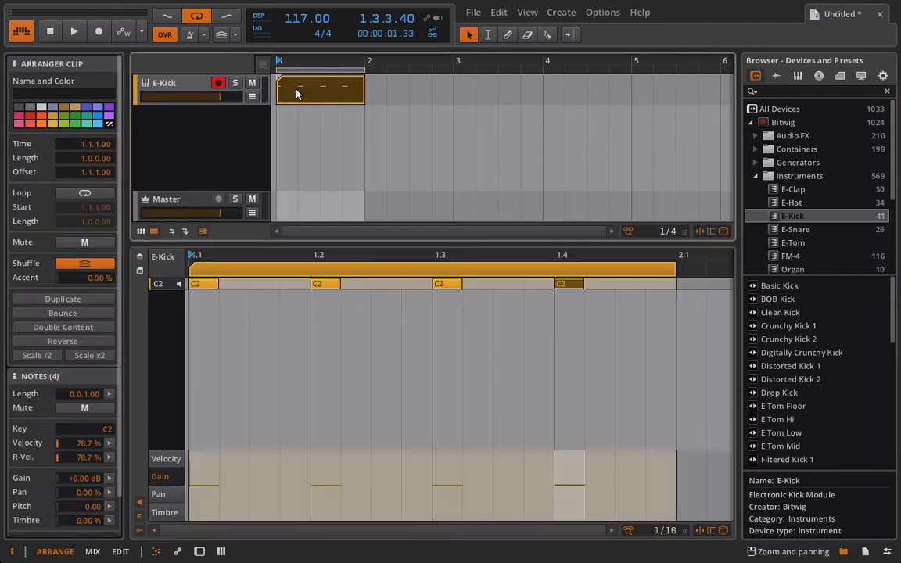
{"action": "left_click", "coordinate": [165, 462]}
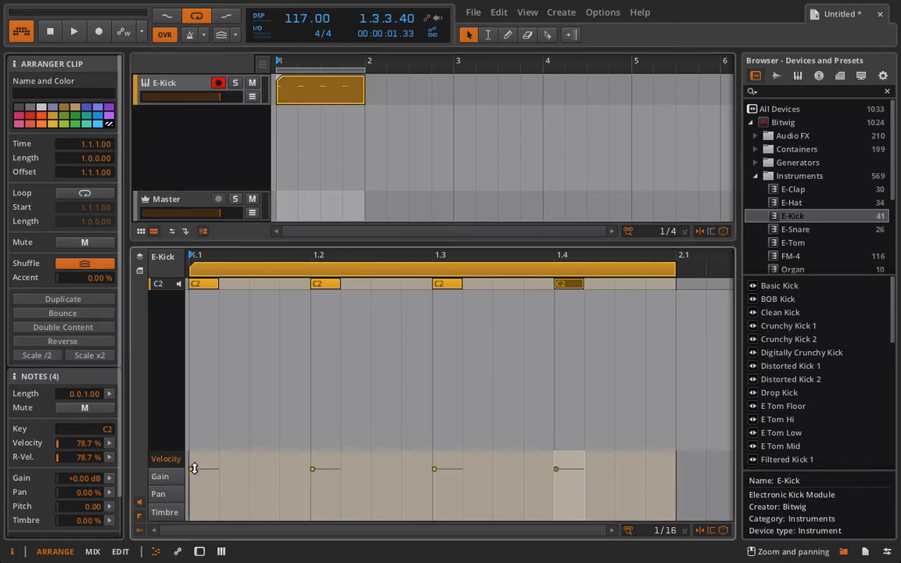
{"action": "left_click", "coordinate": [193, 469]}
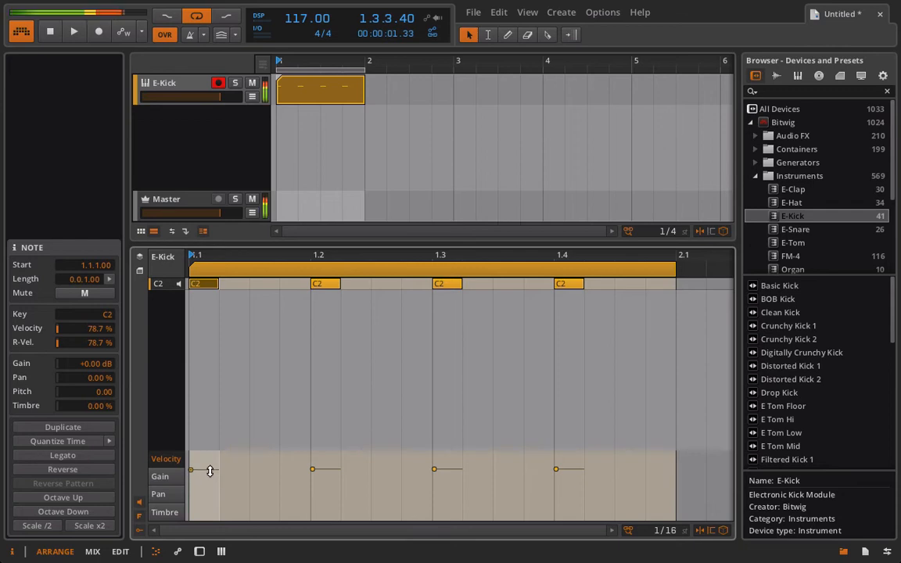
{"action": "right_click", "coordinate": [141, 522]}
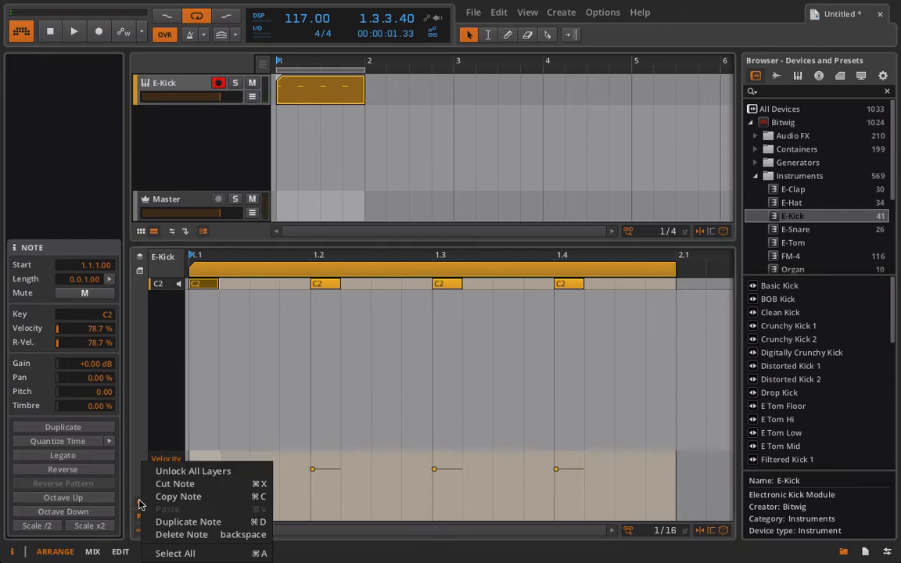
{"action": "left_click", "coordinate": [170, 497]}
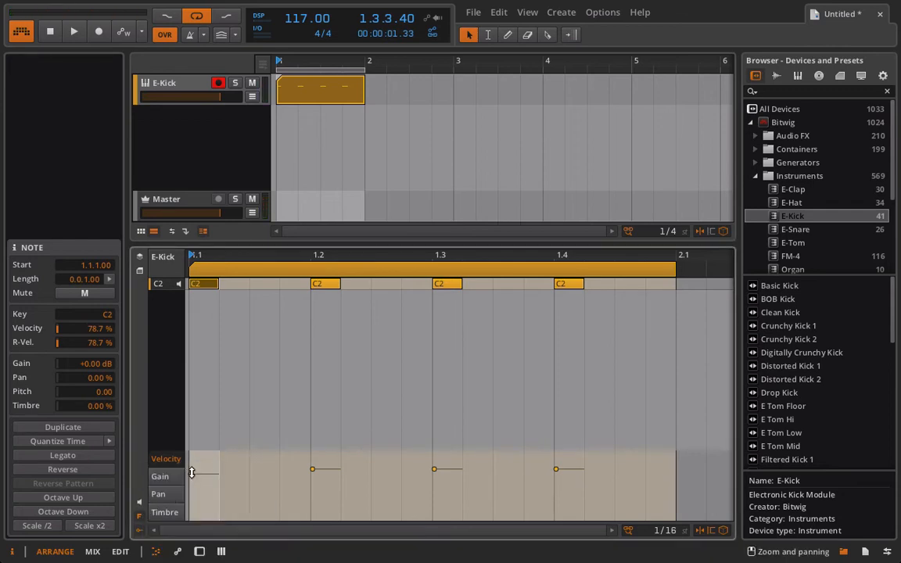
Raise the first and third notes' velocities, lower the second to about 38.1% and the fourth to about 58.3%, and play the loop.
{"action": "left_click", "coordinate": [321, 468]}
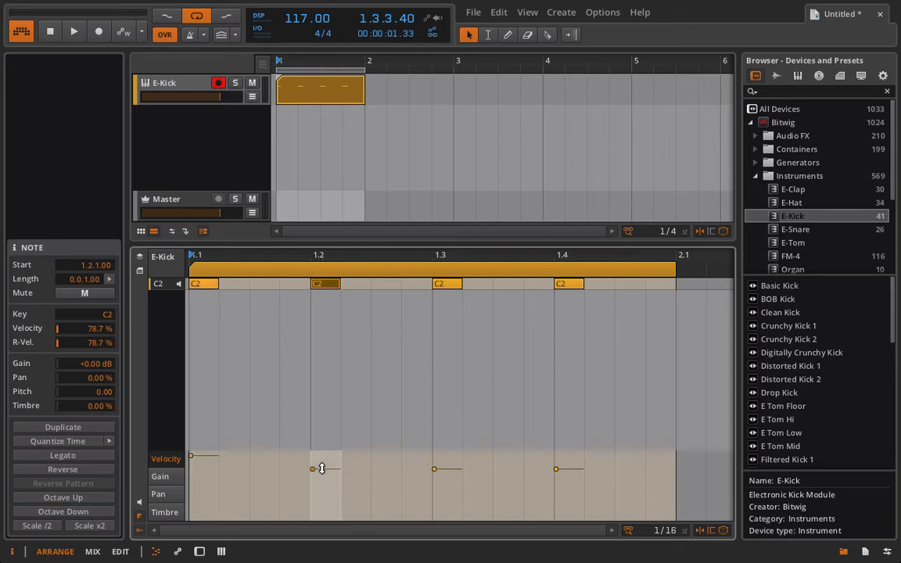
{"action": "left_click_drag", "start_coordinate": [447, 470], "coordinate": [446, 464]}
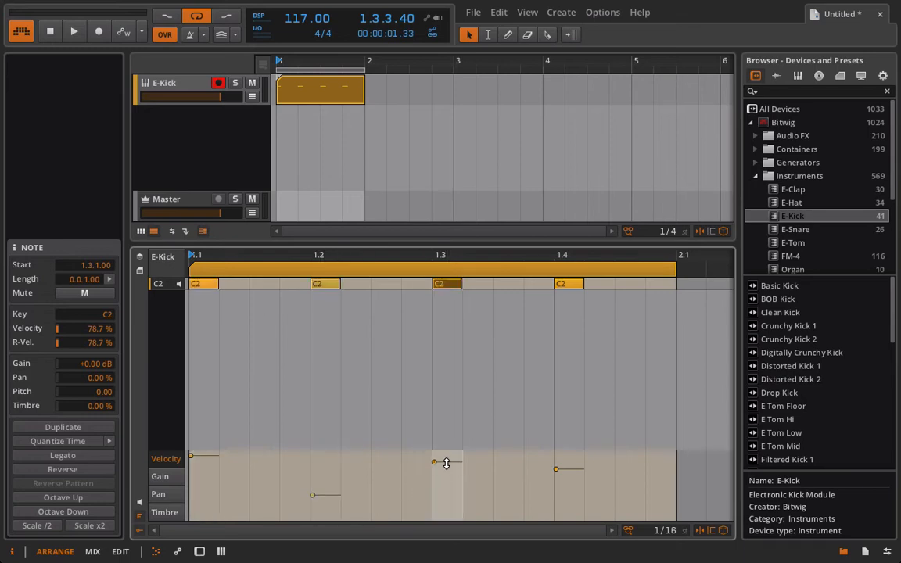
{"action": "left_click_drag", "start_coordinate": [568, 469], "coordinate": [567, 479]}
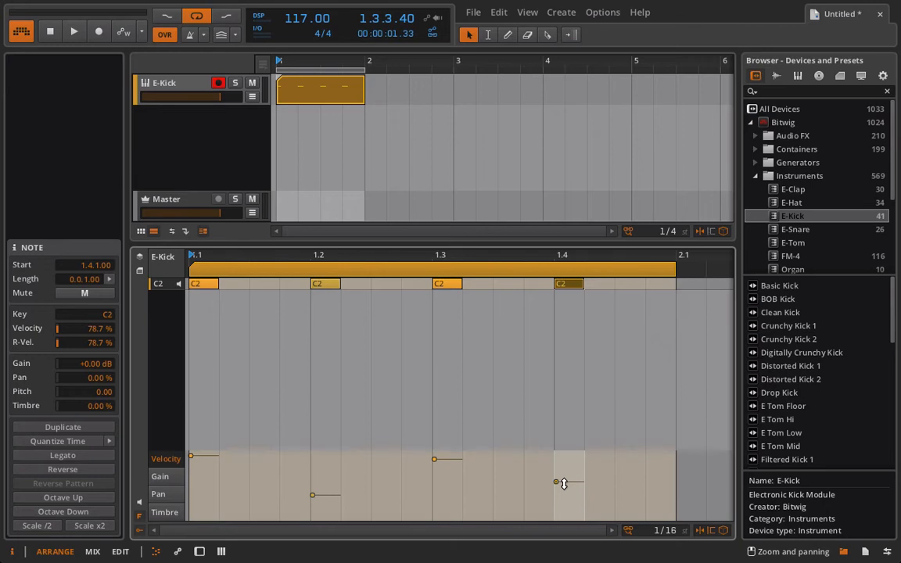
{"action": "key", "text": "space"}
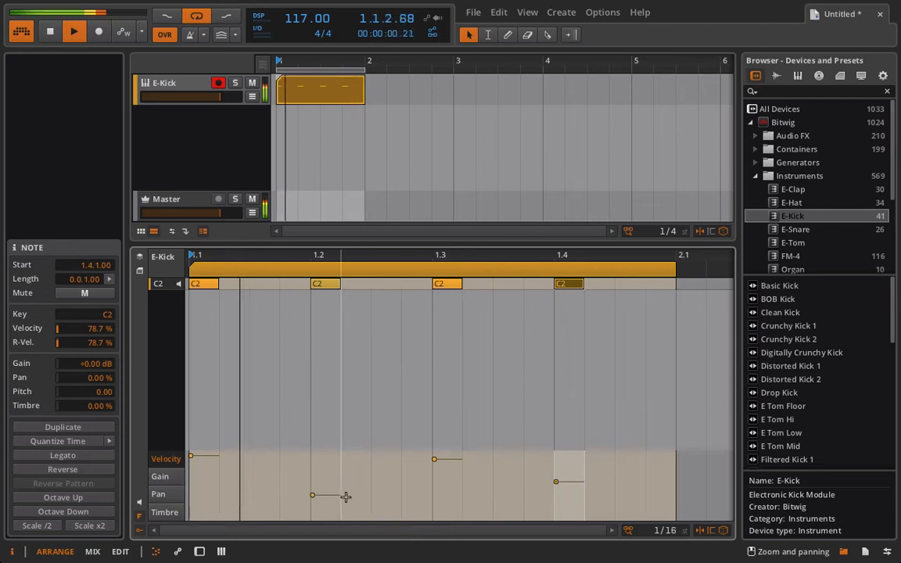
Raise the second note's velocity somewhat and the fourth note's velocity to about 68.5%.
{"action": "left_click_drag", "start_coordinate": [336, 493], "coordinate": [336, 481]}
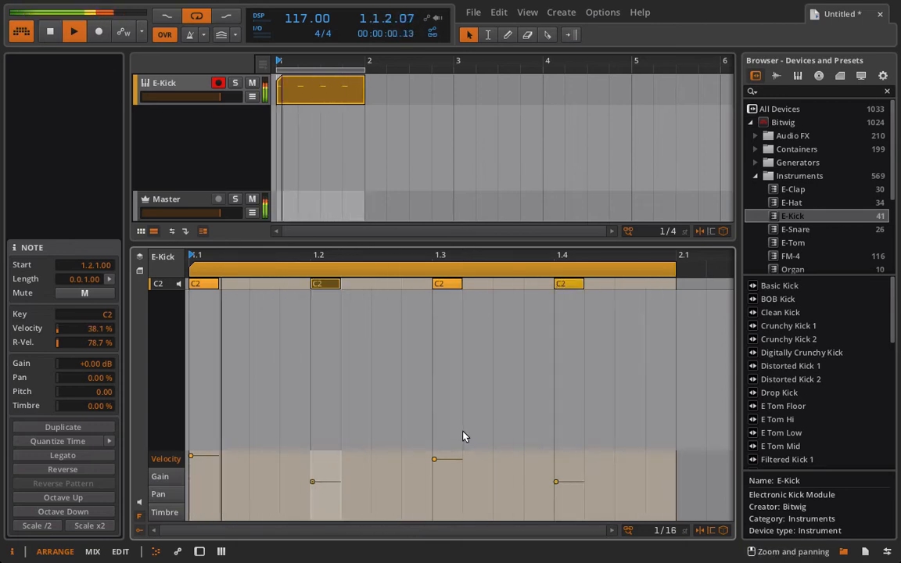
{"action": "left_click", "coordinate": [571, 482]}
{"action": "left_click_drag", "start_coordinate": [571, 482], "coordinate": [571, 474]}
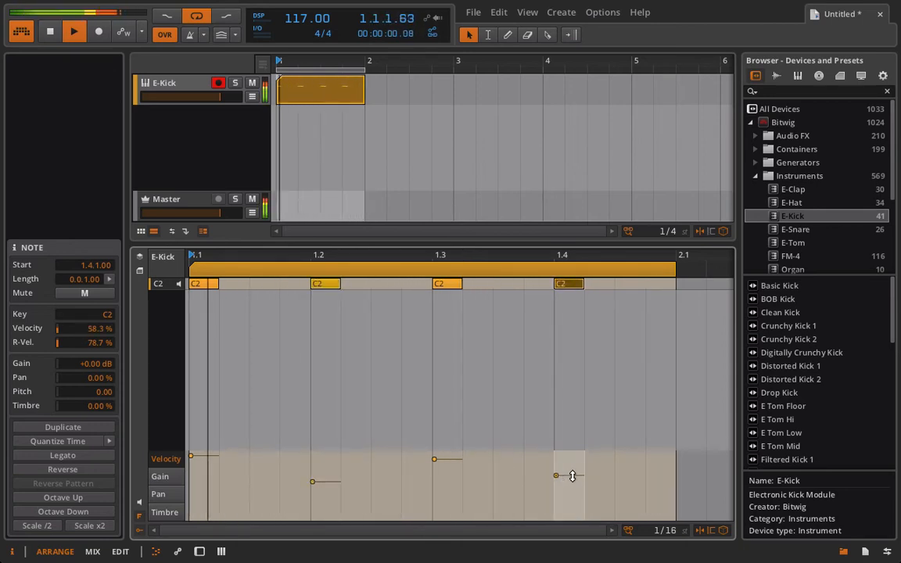
Reduce the E-Kick velocity sensitivity to a moderate setting and adjust the Output level.
{"action": "left_click", "coordinate": [166, 90]}
{"action": "key", "text": "d"}
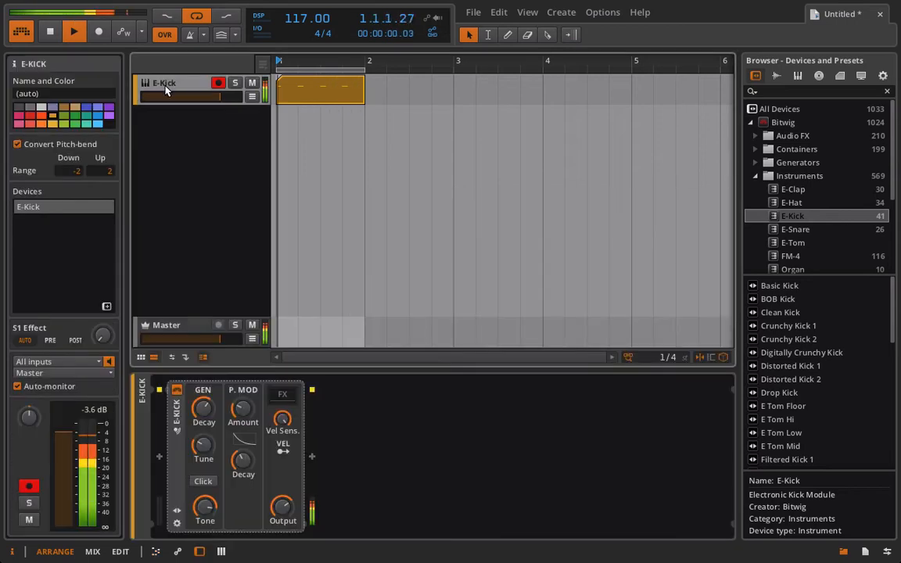
{"action": "left_click", "coordinate": [283, 420]}
{"action": "mouse_move", "coordinate": [283, 420]}
{"action": "left_mouse_down"}
{"action": "mouse_move", "coordinate": [283, 391]}
{"action": "mouse_move", "coordinate": [282, 460]}
{"action": "mouse_move", "coordinate": [287, 427]}
{"action": "left_mouse_up"}
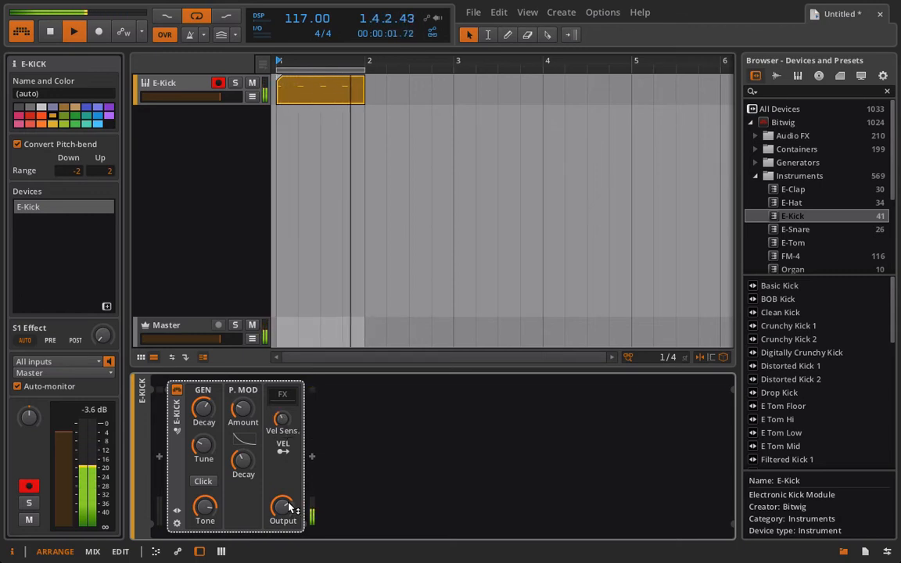
{"action": "left_click_drag", "start_coordinate": [288, 508], "coordinate": [288, 515]}
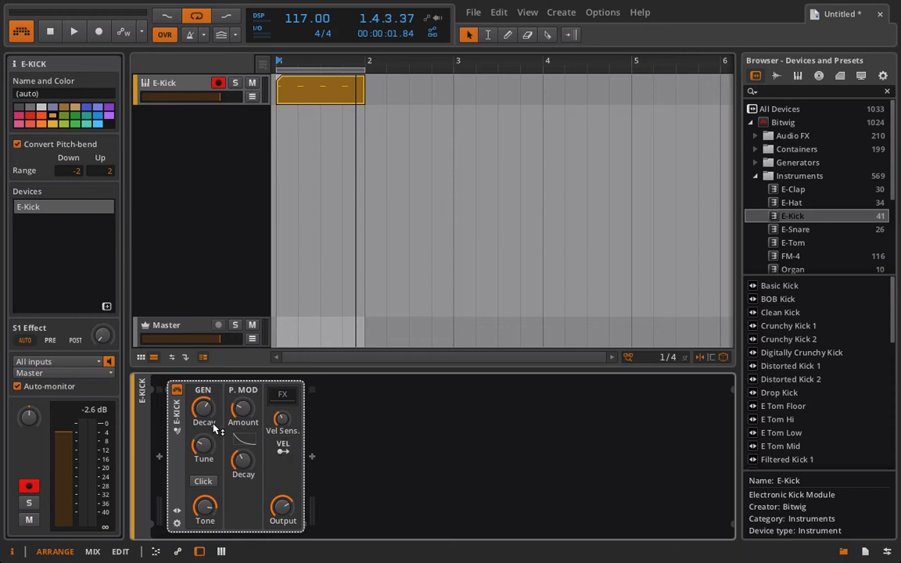
Shorten the generator Decay further while auditioning the looped kick pattern.
{"action": "left_click_drag", "start_coordinate": [204, 410], "coordinate": [204, 417]}
{"action": "key", "text": "space"}
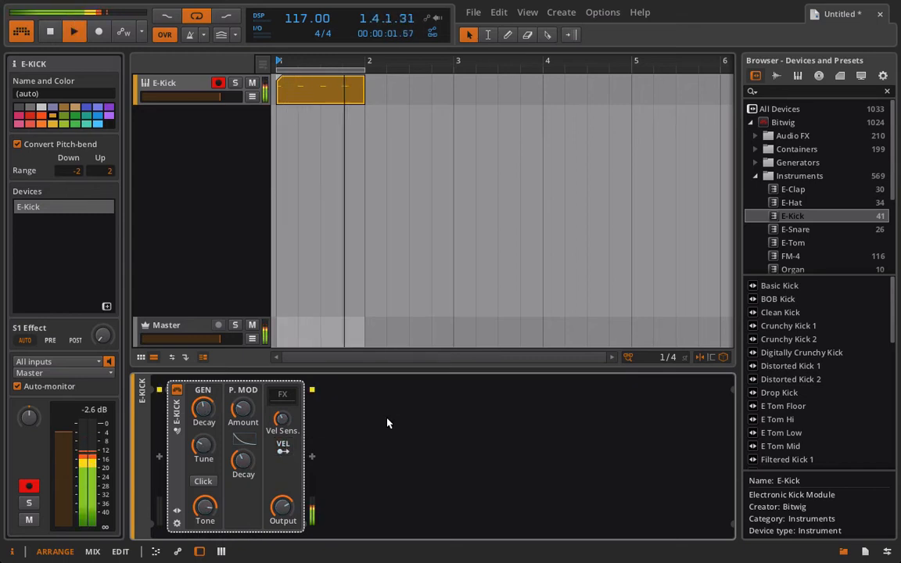
{"action": "left_click_drag", "start_coordinate": [207, 411], "coordinate": [207, 421]}
Lower the velocities of the clip's second and fourth notes and raise the third note's velocity to match the first.
{"action": "double_click", "coordinate": [313, 100]}
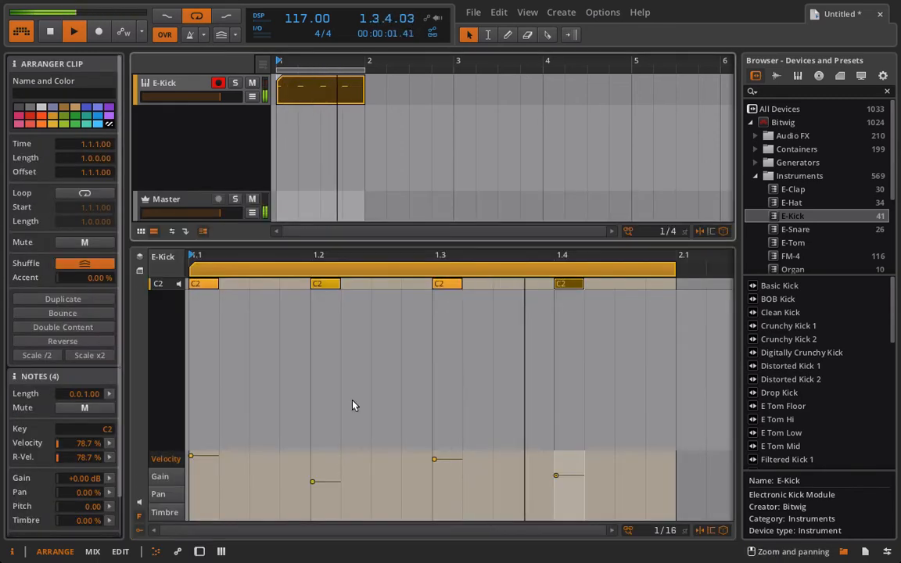
{"action": "left_click_drag", "start_coordinate": [312, 480], "coordinate": [311, 495]}
{"action": "left_click_drag", "start_coordinate": [438, 478], "coordinate": [442, 443]}
{"action": "left_click_drag", "start_coordinate": [557, 476], "coordinate": [556, 498]}
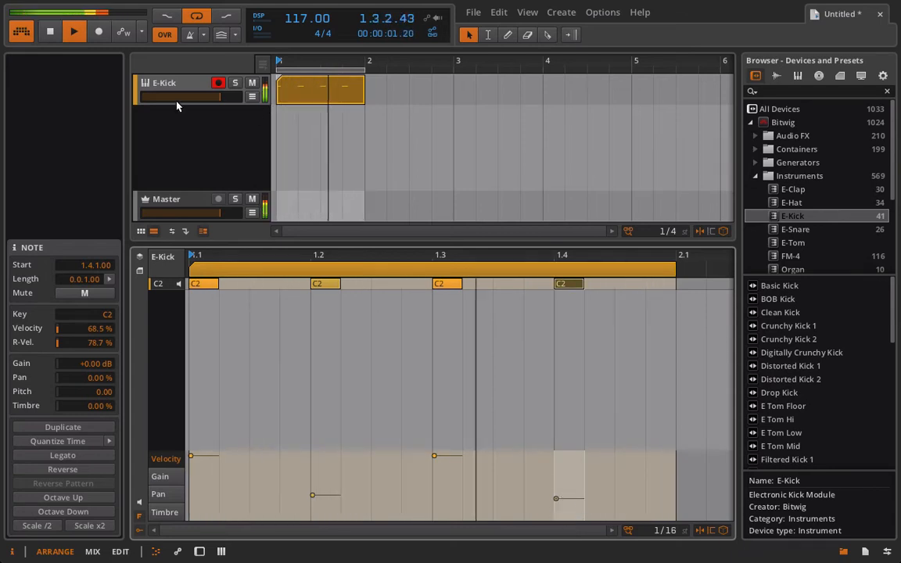
Show the E-Kick device, assign velocity modulation to the generator Decay, and play the loop to audition it.
{"action": "double_click", "coordinate": [172, 86]}
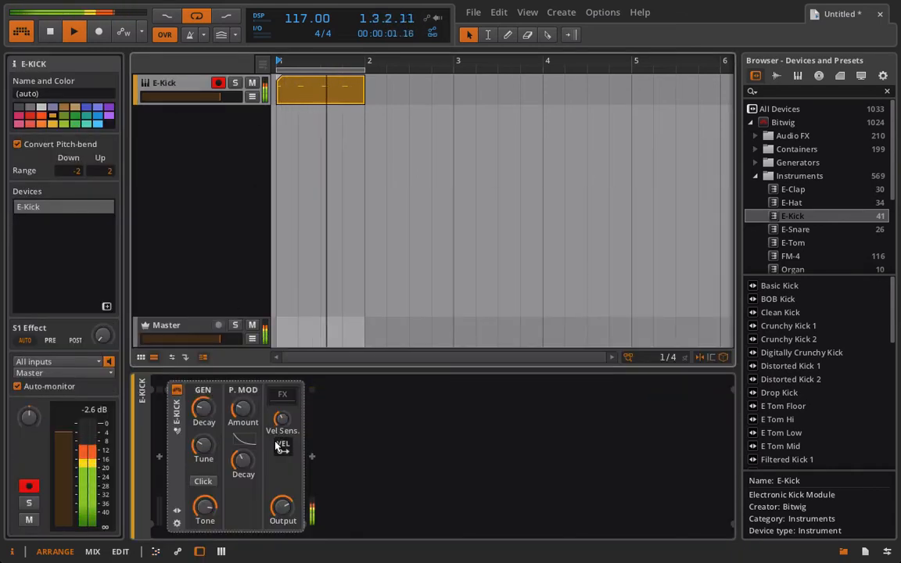
{"action": "left_click", "coordinate": [281, 400]}
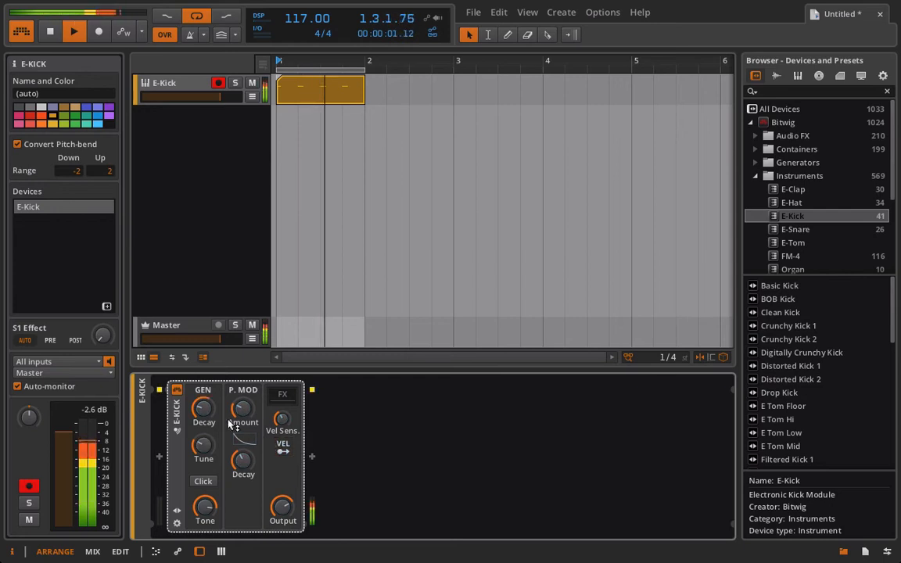
{"action": "key", "text": "space"}
{"action": "right_click", "coordinate": [200, 412]}
{"action": "left_click", "coordinate": [225, 506]}
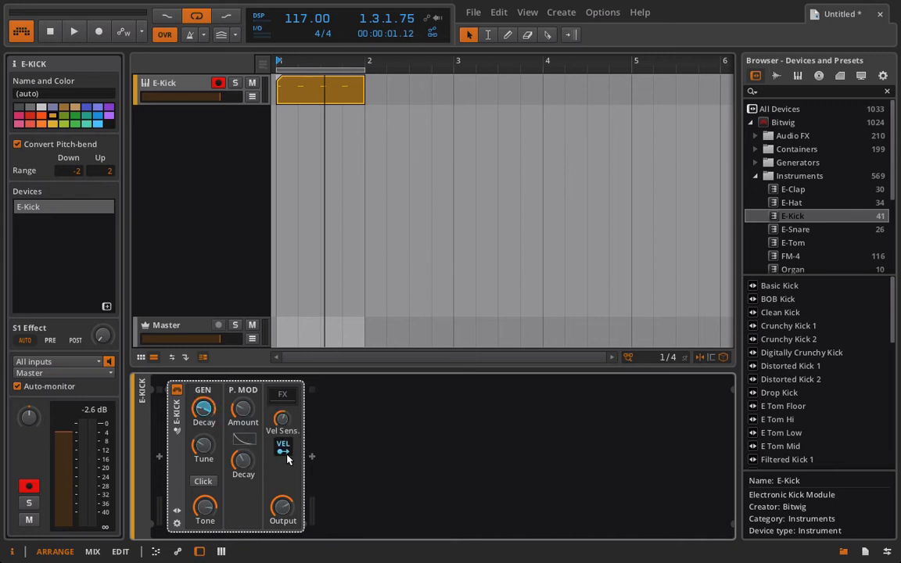
{"action": "key", "text": "space"}
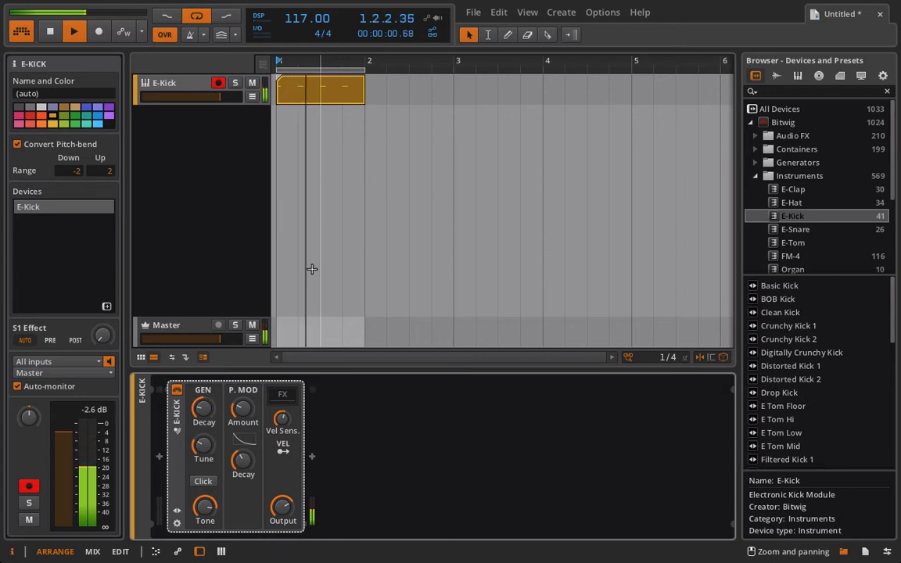
Assign velocity modulation to the pitch-mod Amount, curve and Decay, and to the generator Tune and Tone.
{"action": "left_click", "coordinate": [283, 451]}
{"action": "left_click_drag", "start_coordinate": [242, 415], "coordinate": [241, 407]}
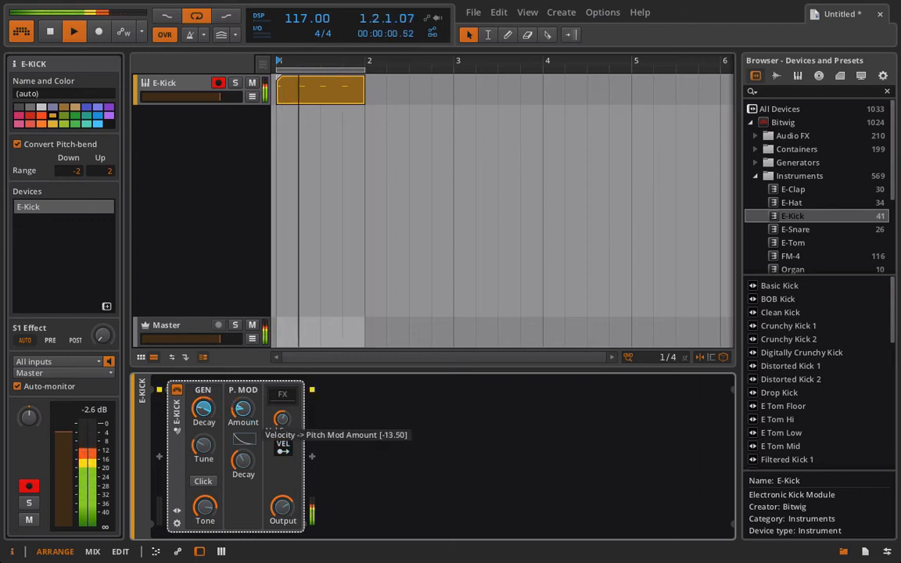
{"action": "left_click_drag", "start_coordinate": [245, 443], "coordinate": [207, 431]}
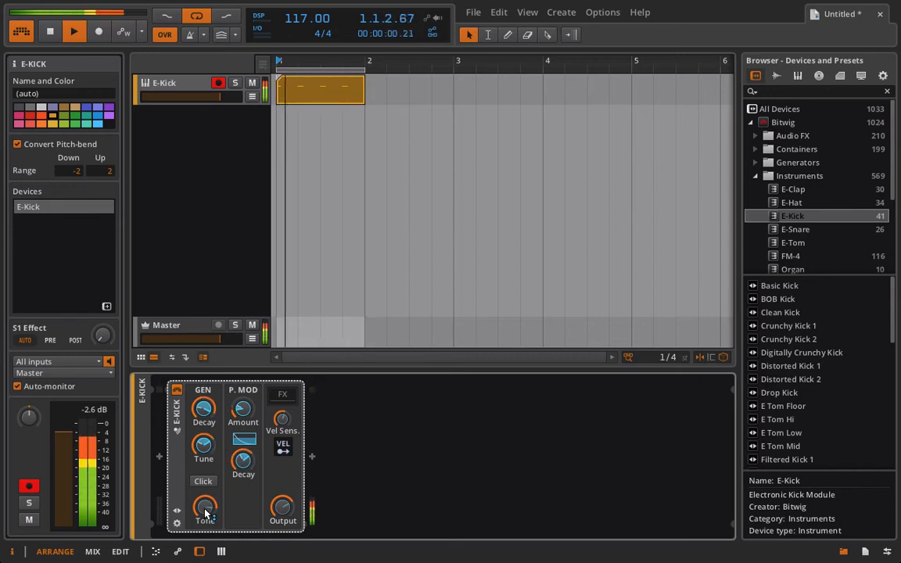
{"action": "left_click_drag", "start_coordinate": [203, 516], "coordinate": [203, 504]}
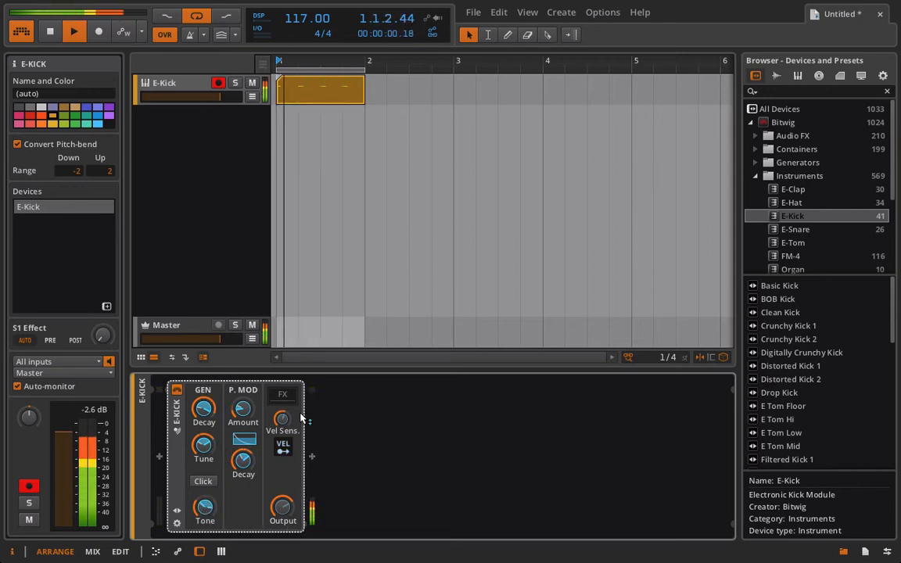
Leave velocity mapping, raise the pitch-mod Amount and generator Tone, and lower the pitch-mod Decay and generator Tune.
{"action": "left_click", "coordinate": [285, 448]}
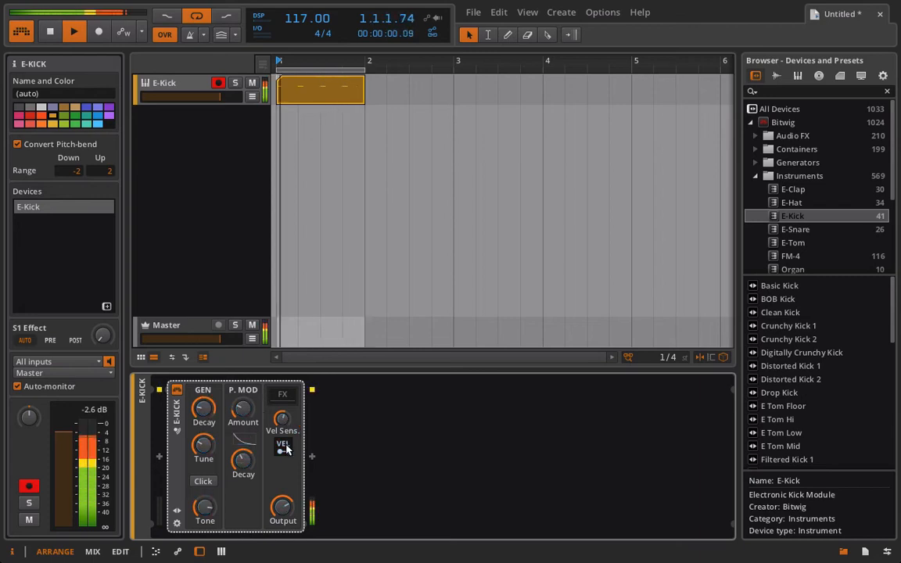
{"action": "left_click_drag", "start_coordinate": [240, 468], "coordinate": [205, 481]}
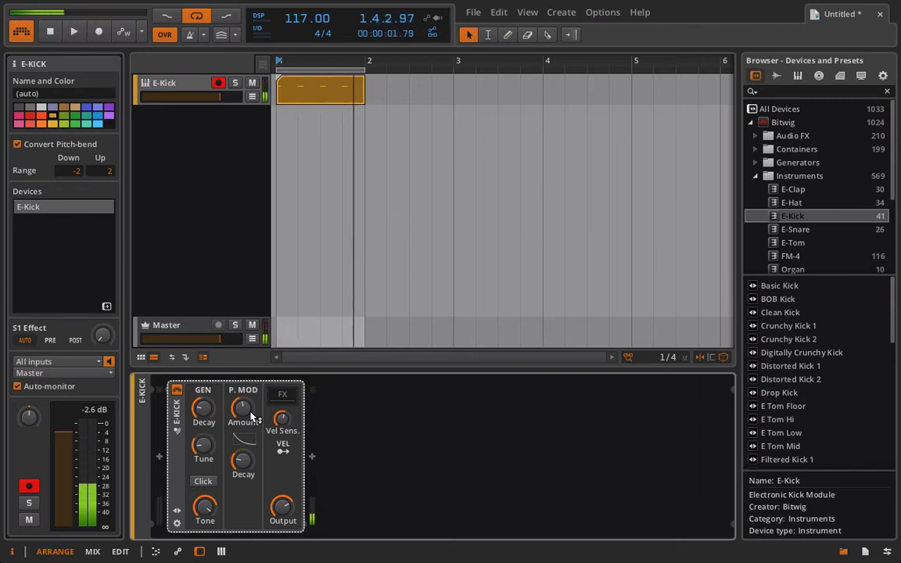
In the clip's Gain expressions, pull the first, third and fourth notes down to -Inf dB and raise the second while auditioning.
{"action": "double_click", "coordinate": [328, 91]}
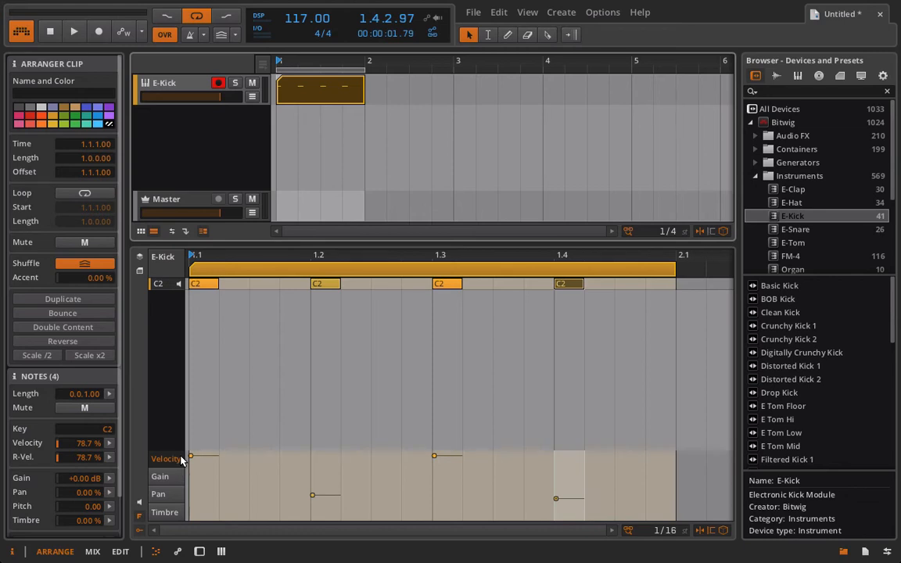
{"action": "left_click", "coordinate": [169, 480]}
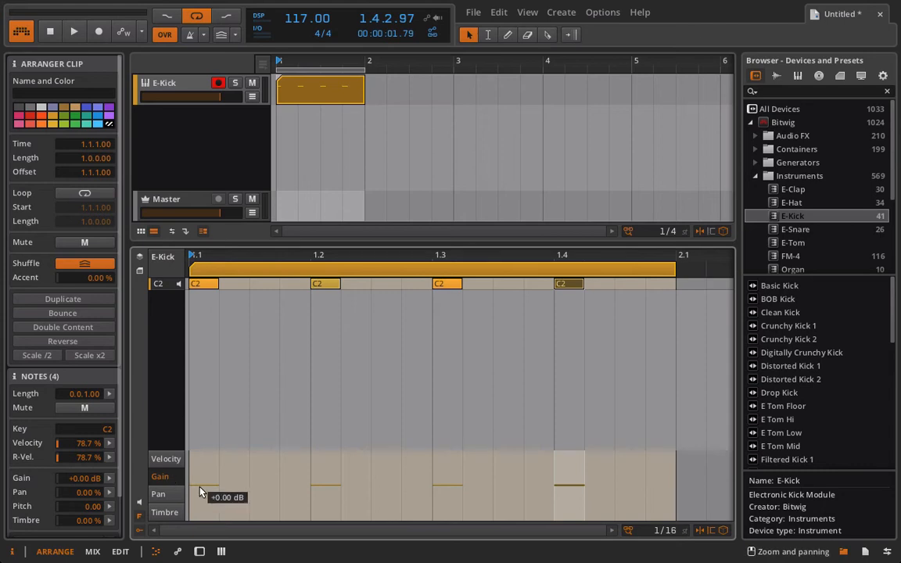
{"action": "left_click", "coordinate": [194, 82]}
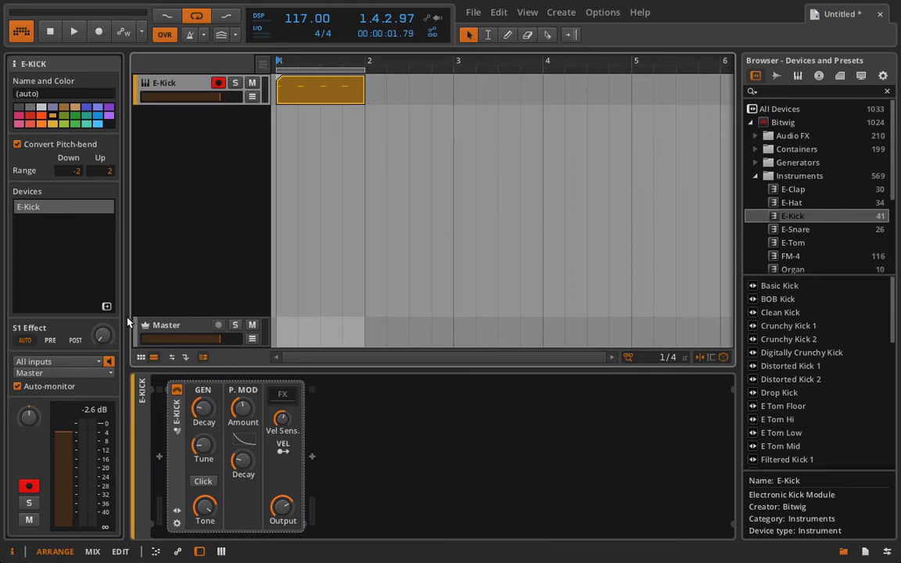
{"action": "left_click", "coordinate": [300, 88]}
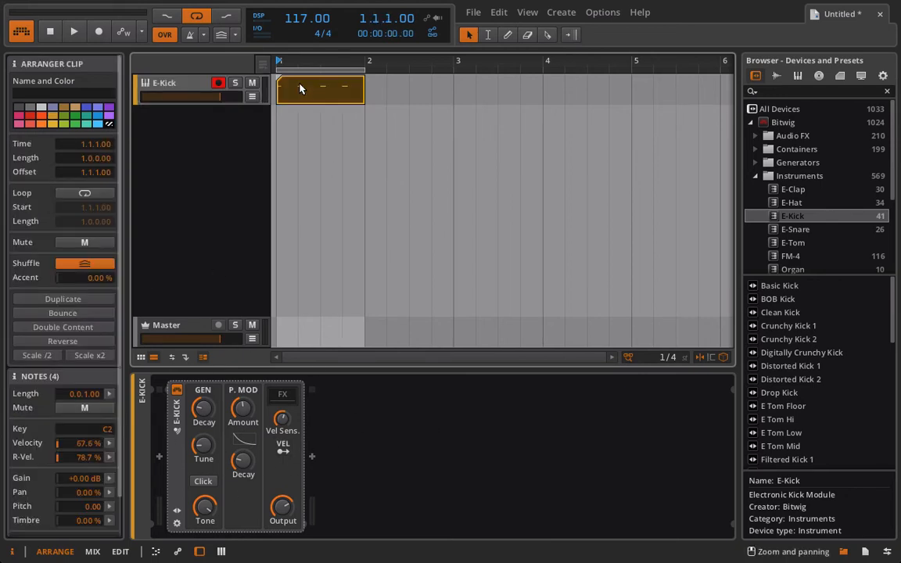
{"action": "double_click", "coordinate": [299, 89]}
{"action": "key", "text": "space"}
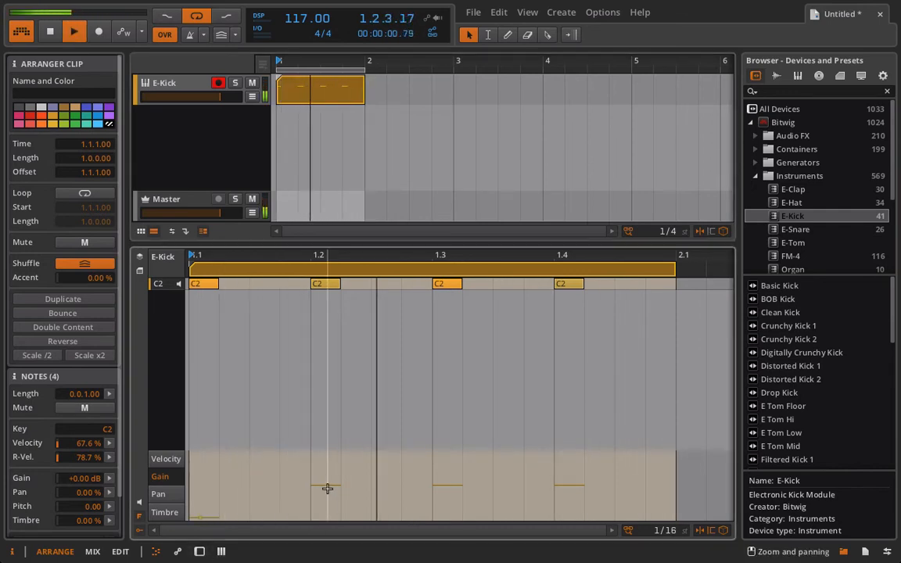
{"action": "left_click_drag", "start_coordinate": [338, 485], "coordinate": [375, 384]}
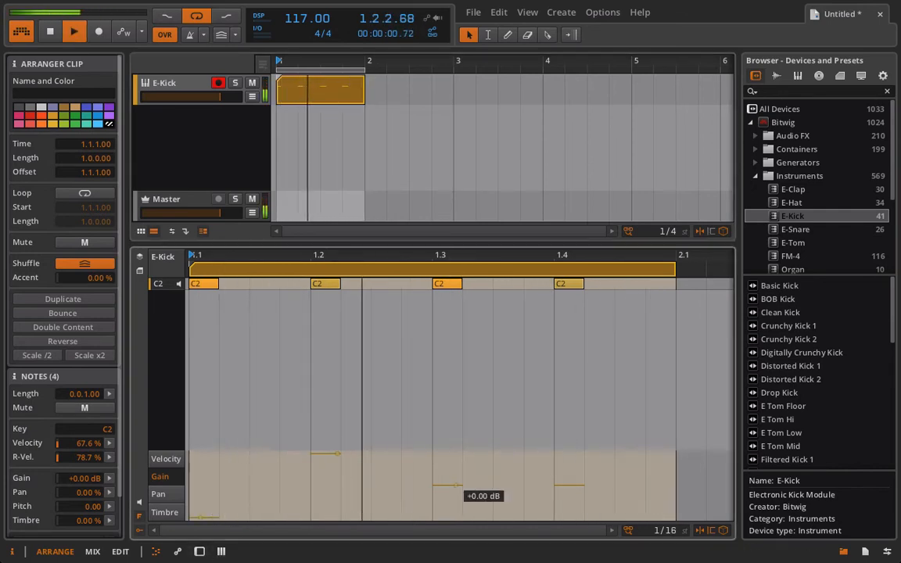
{"action": "left_click_drag", "start_coordinate": [456, 485], "coordinate": [565, 526]}
{"action": "left_click_drag", "start_coordinate": [565, 485], "coordinate": [564, 526]}
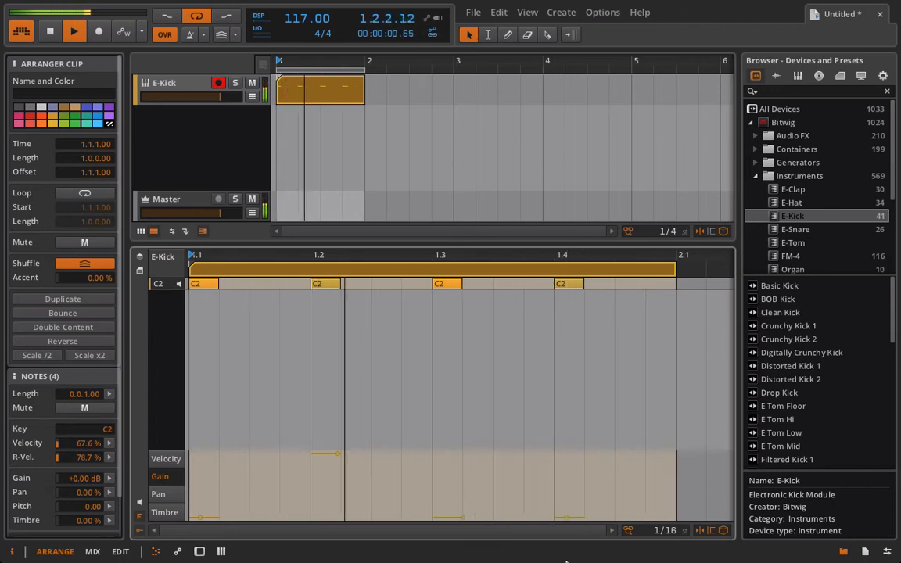
{"action": "key", "text": "space"}
Draw a rising Pan expression on the clip's first note and lower the second note's pan while auditioning the loop.
{"action": "left_click", "coordinate": [174, 494]}
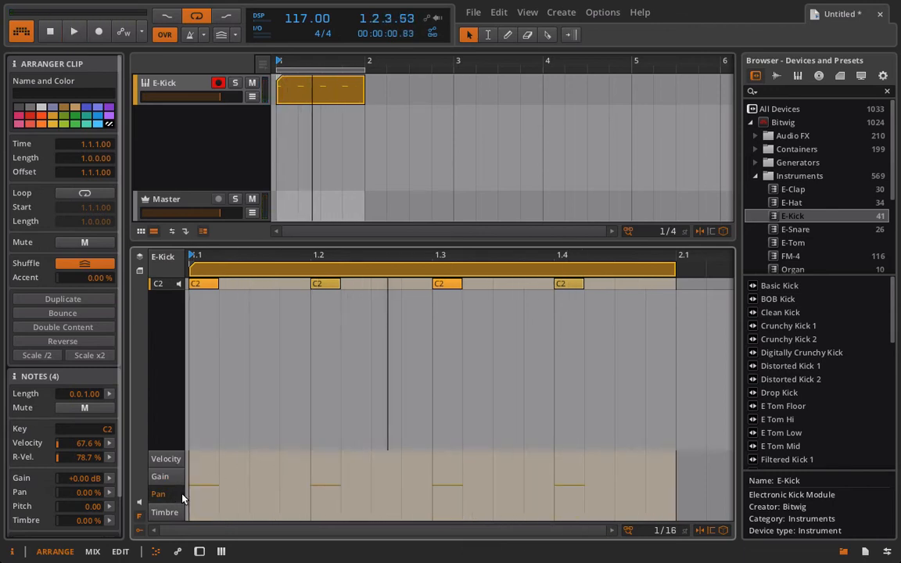
{"action": "key", "text": "space"}
{"action": "mouse_move", "coordinate": [203, 465]}
{"action": "left_mouse_down"}
{"action": "mouse_move", "coordinate": [201, 452]}
{"action": "mouse_move", "coordinate": [218, 474]}
{"action": "mouse_move", "coordinate": [198, 459]}
{"action": "mouse_move", "coordinate": [199, 477]}
{"action": "left_mouse_up"}
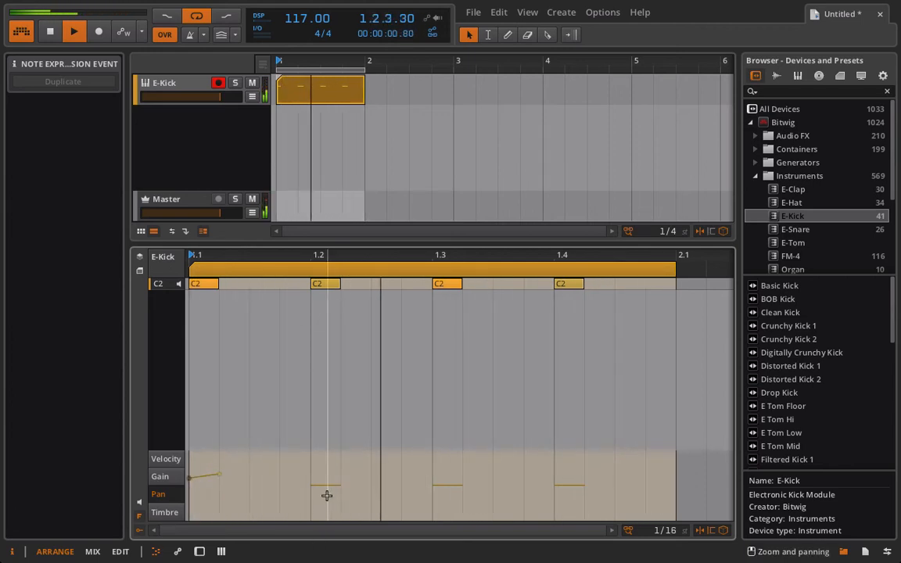
{"action": "left_click_drag", "start_coordinate": [322, 487], "coordinate": [324, 507]}
{"action": "key", "text": "space"}
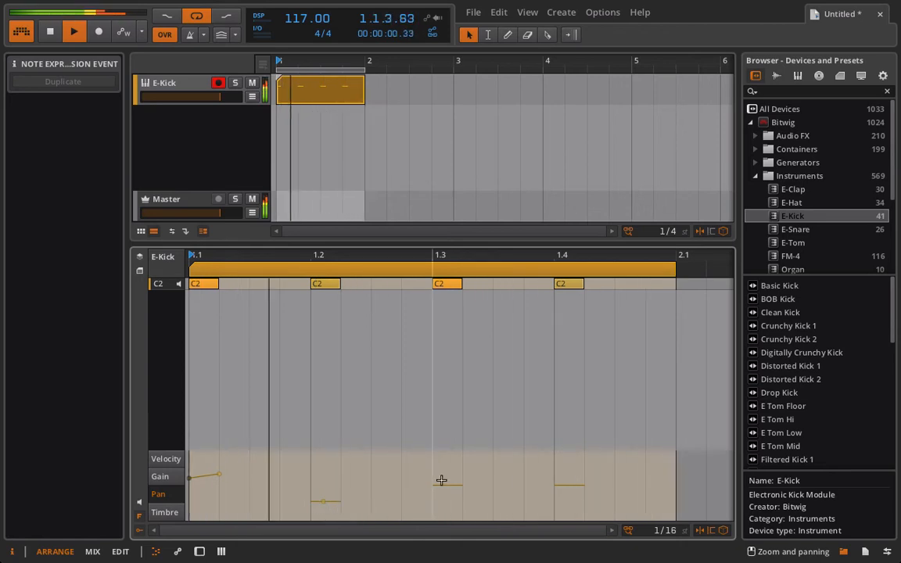
{"action": "key", "text": "space"}
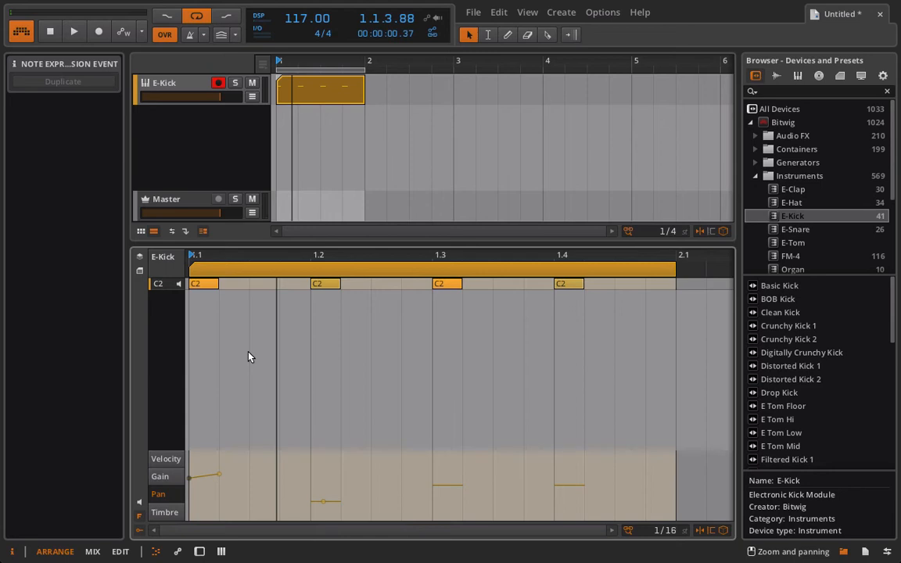
Delete the Pan expression points from the first and second notes and audition the loop.
{"action": "left_click", "coordinate": [187, 491]}
{"action": "left_click_drag", "start_coordinate": [188, 491], "coordinate": [237, 454]}
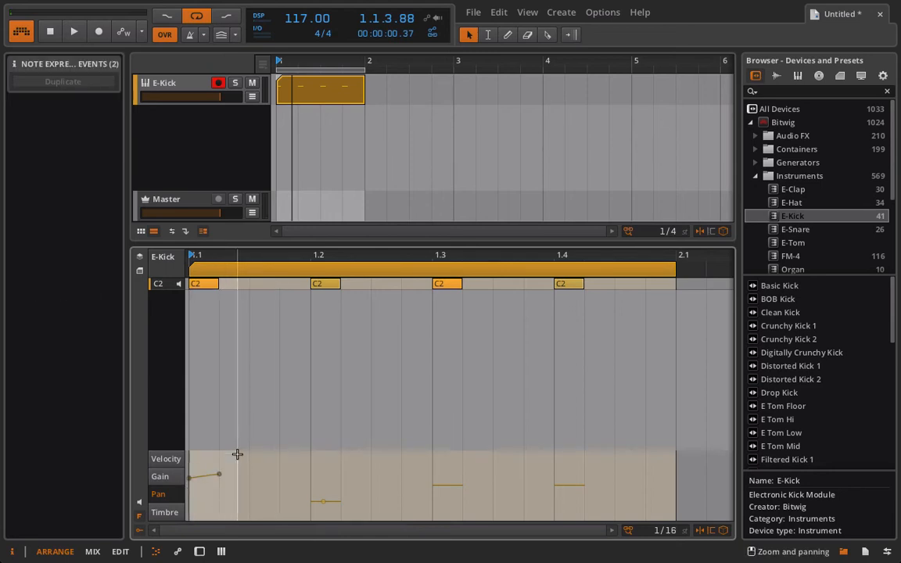
{"action": "key", "text": "Delete"}
{"action": "left_click_drag", "start_coordinate": [282, 515], "coordinate": [668, 456]}
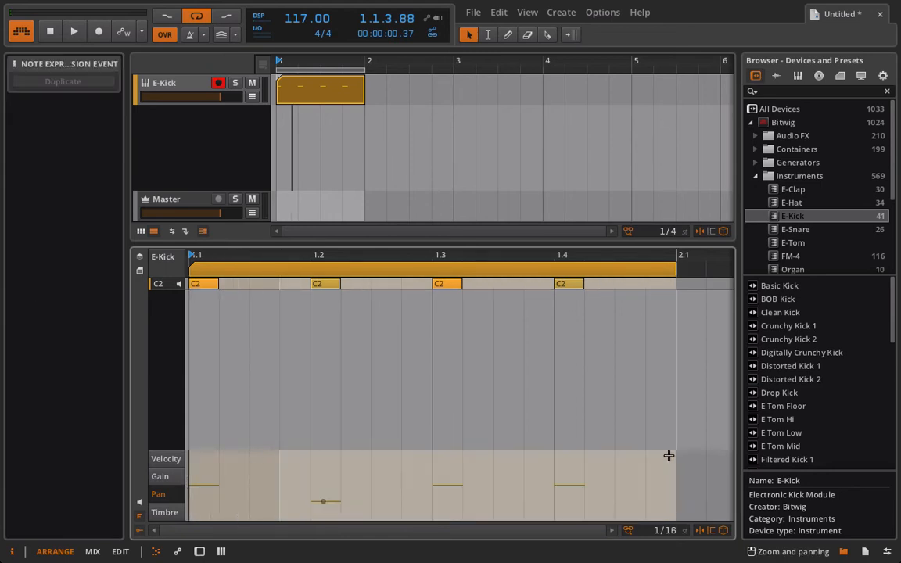
{"action": "key", "text": "Delete"}
{"action": "key", "text": "space"}
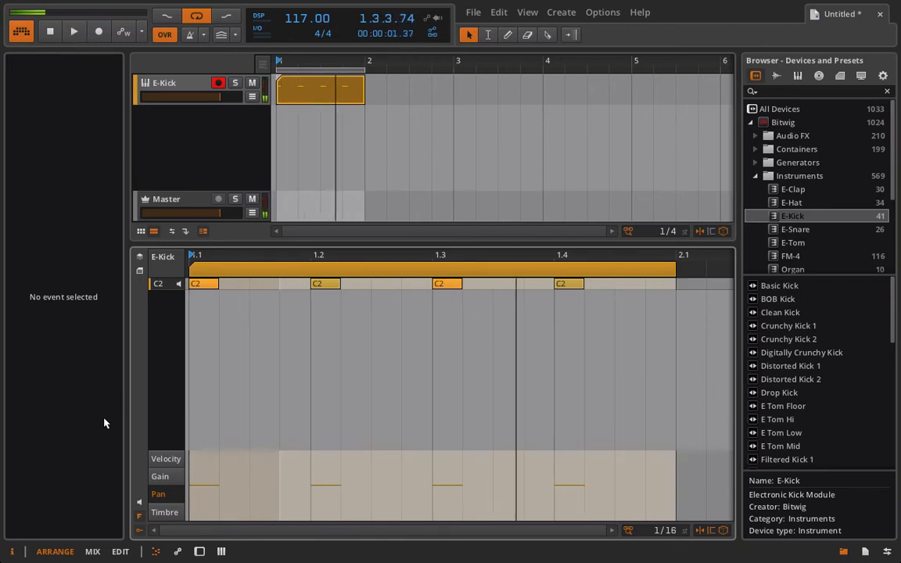
{"action": "left_click", "coordinate": [166, 513]}
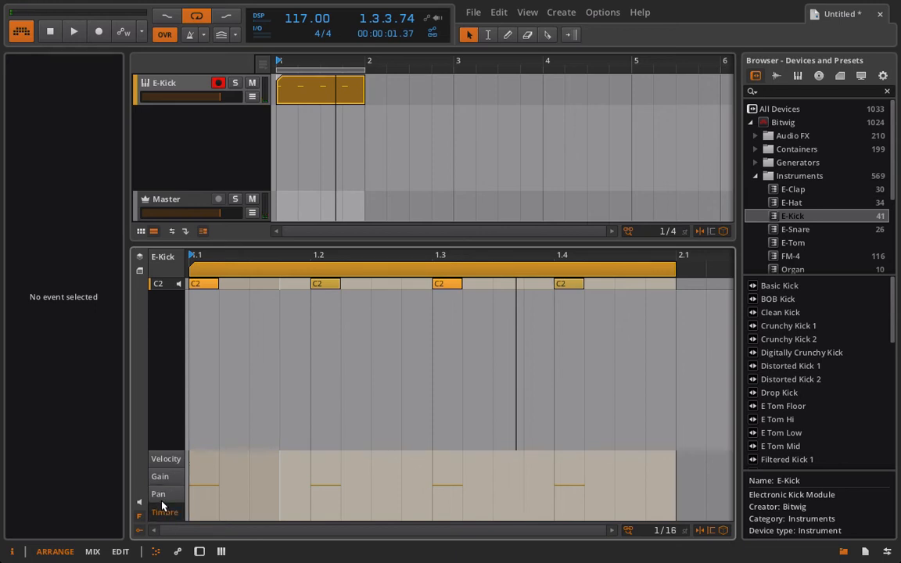
{"action": "left_click", "coordinate": [158, 494]}
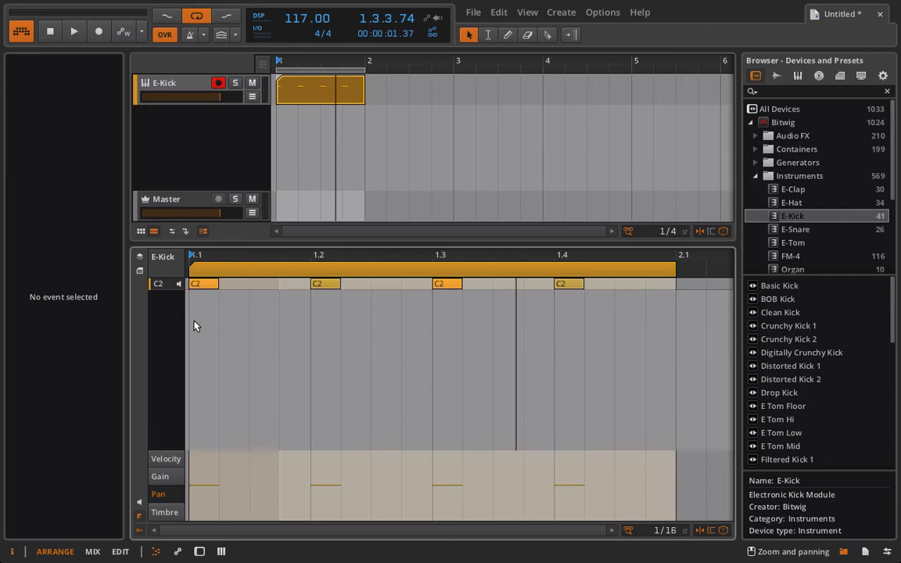
{"action": "left_click", "coordinate": [169, 86]}
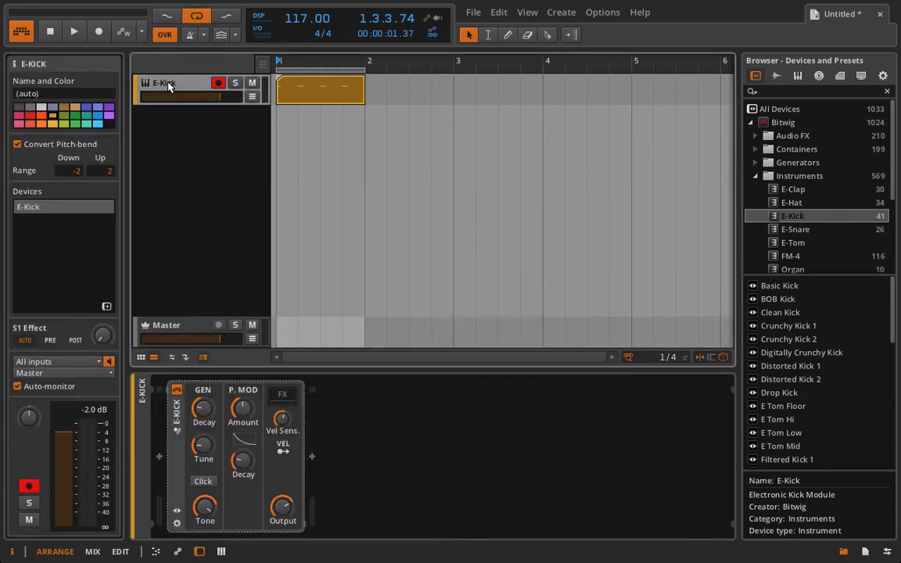
Delete the clip's second, third and fourth notes, keeping only the first.
{"action": "left_click", "coordinate": [332, 90]}
{"action": "left_click_drag", "start_coordinate": [290, 279], "coordinate": [726, 296]}
{"action": "key", "text": "Delete"}
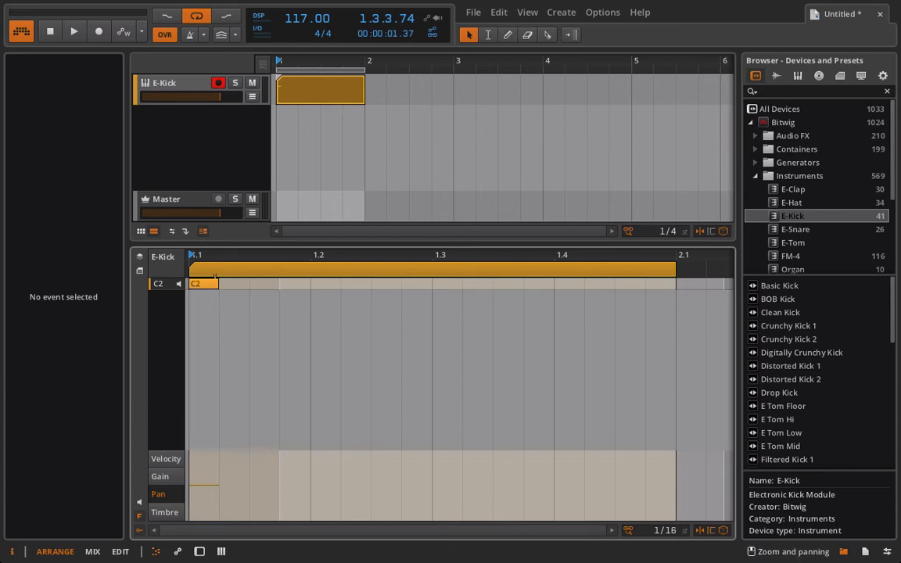
Shorten the remaining C2 note to a length of 0.0.0.21, audition it and show the E-Kick device.
{"action": "key", "text": "space"}
{"action": "left_click_drag", "start_coordinate": [218, 276], "coordinate": [192, 283]}
{"action": "key", "text": "space"}
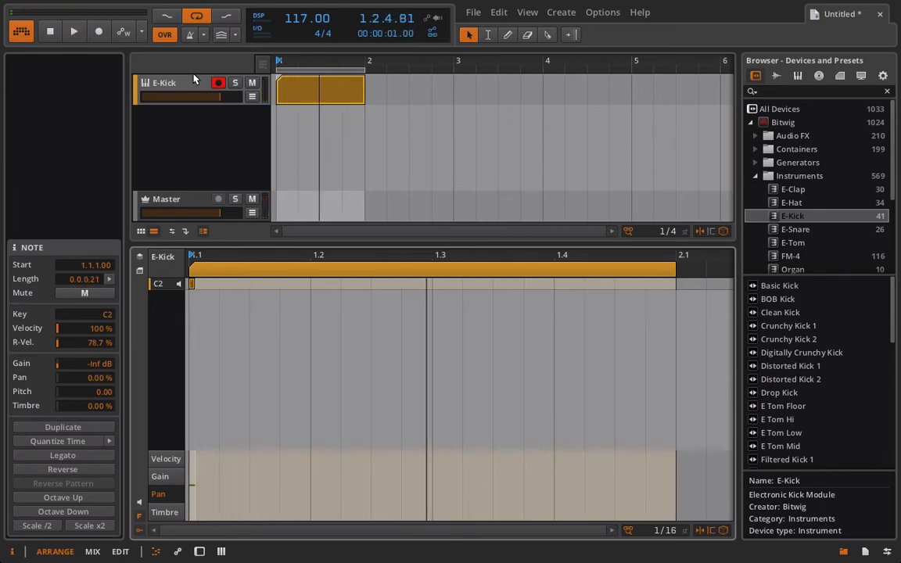
{"action": "left_click", "coordinate": [170, 76]}
{"action": "key", "text": "d"}
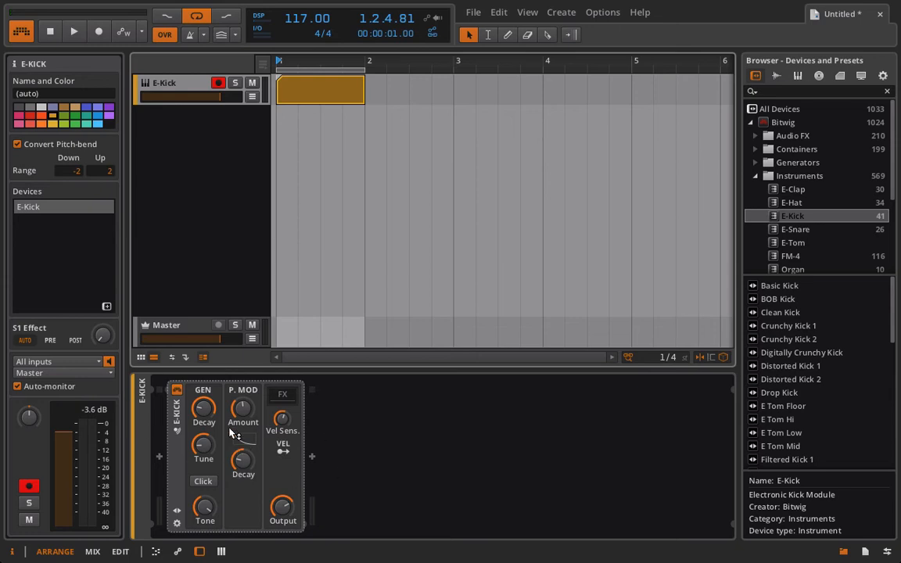
Lengthen the C2 note to 0.3.0.36, just past beat 1.4, and audition it.
{"action": "double_click", "coordinate": [323, 92]}
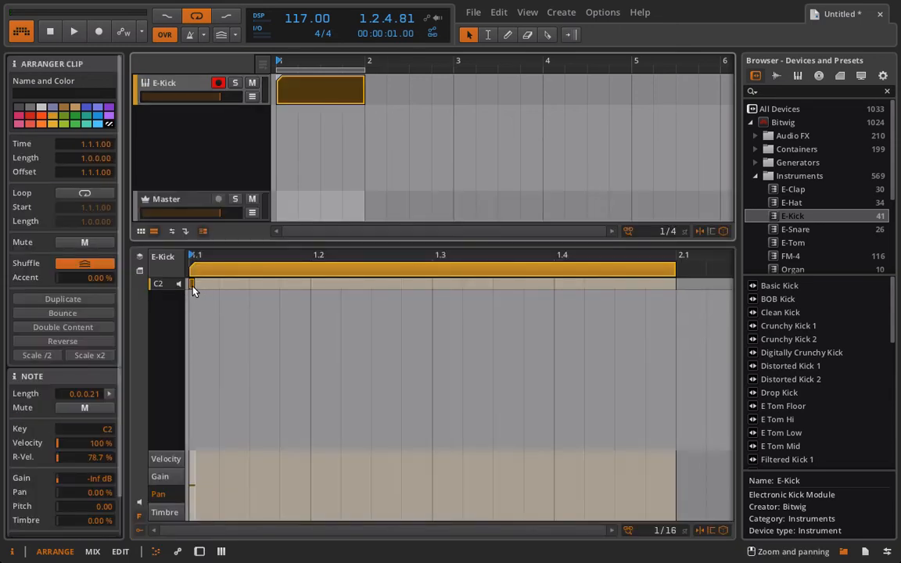
{"action": "left_click_drag", "start_coordinate": [193, 285], "coordinate": [562, 282]}
{"action": "key", "text": "space"}
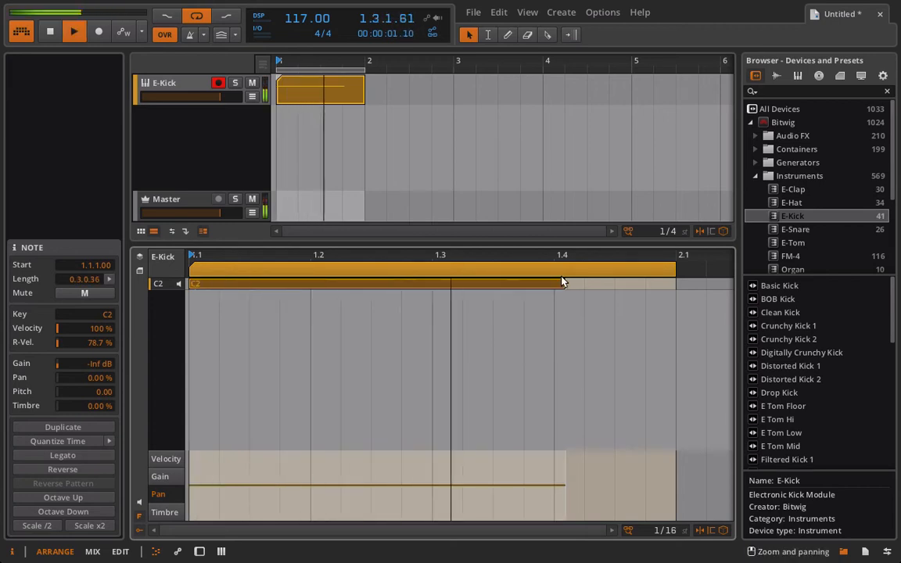
{"action": "key", "text": "space"}
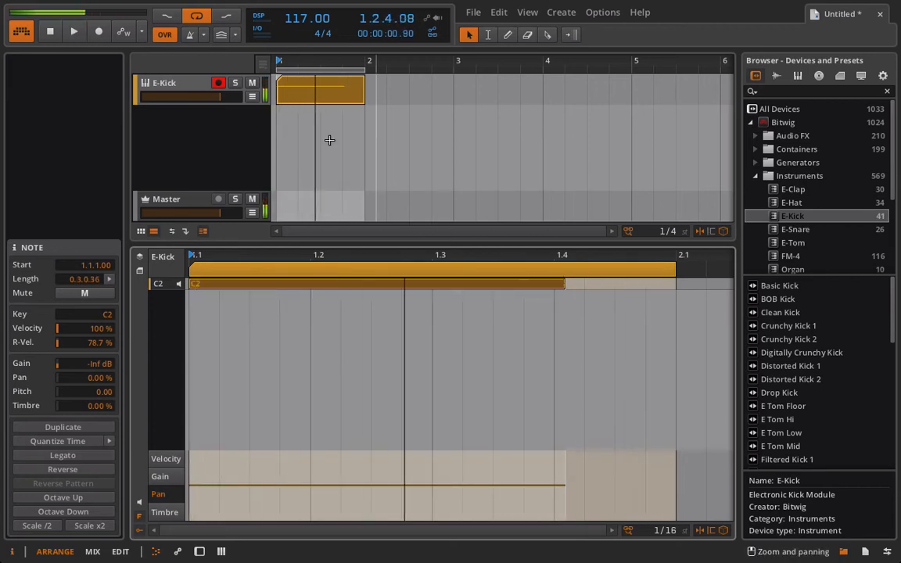
Turn the E-Kick generator Decay down to its shortest setting during playback and reopen the clip's note editor.
{"action": "left_click", "coordinate": [160, 90]}
{"action": "double_click", "coordinate": [160, 90]}
{"action": "key", "text": "space"}
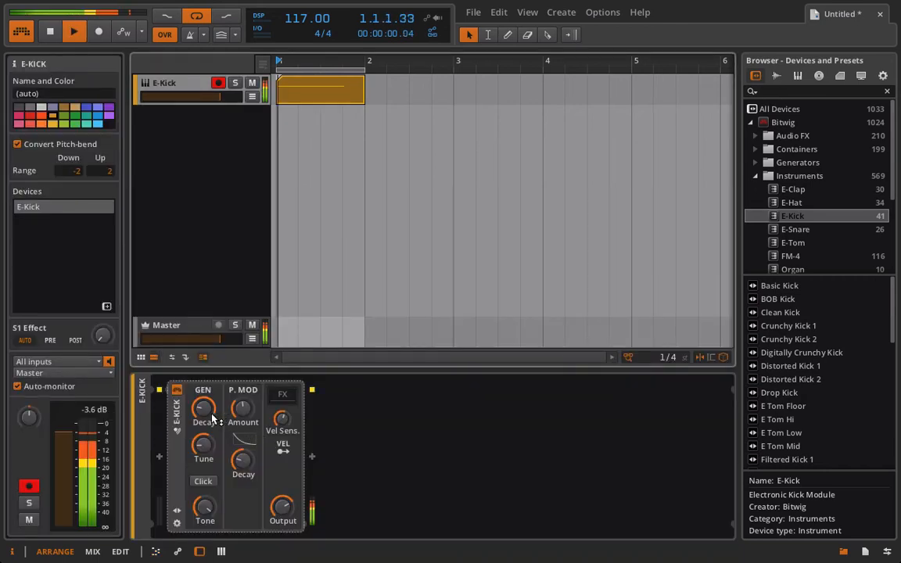
{"action": "left_click_drag", "start_coordinate": [212, 416], "coordinate": [211, 449]}
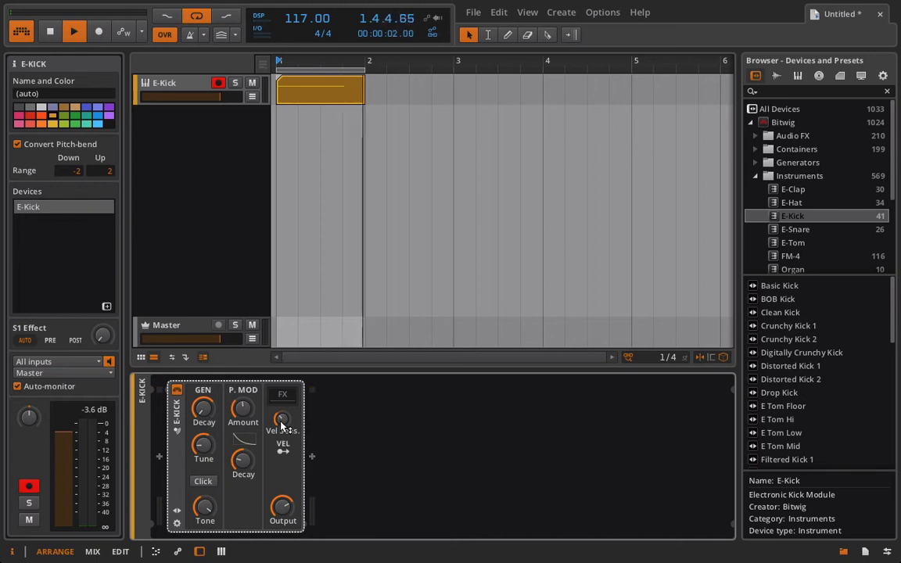
{"action": "double_click", "coordinate": [309, 90]}
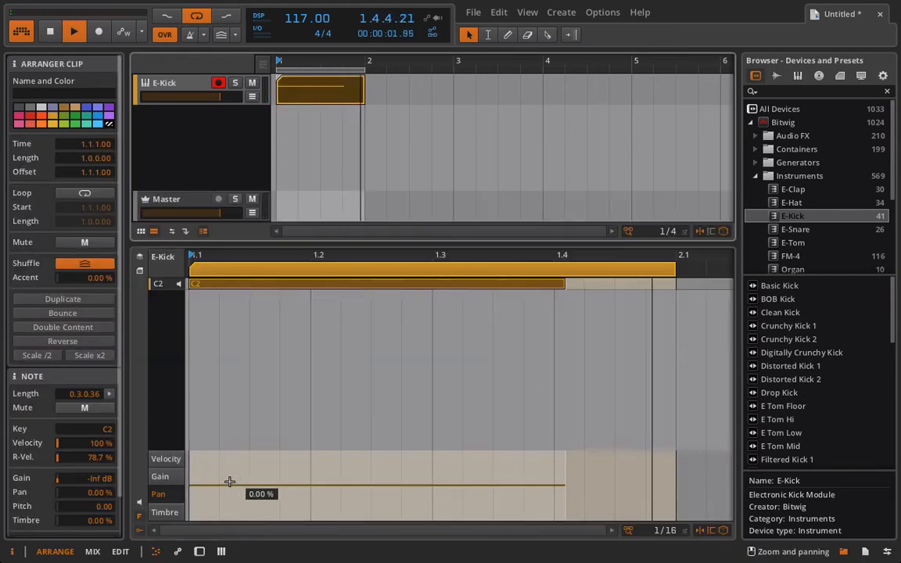
Lower the C2 note's velocity to about half during playback.
{"action": "left_click_drag", "start_coordinate": [191, 456], "coordinate": [190, 487]}
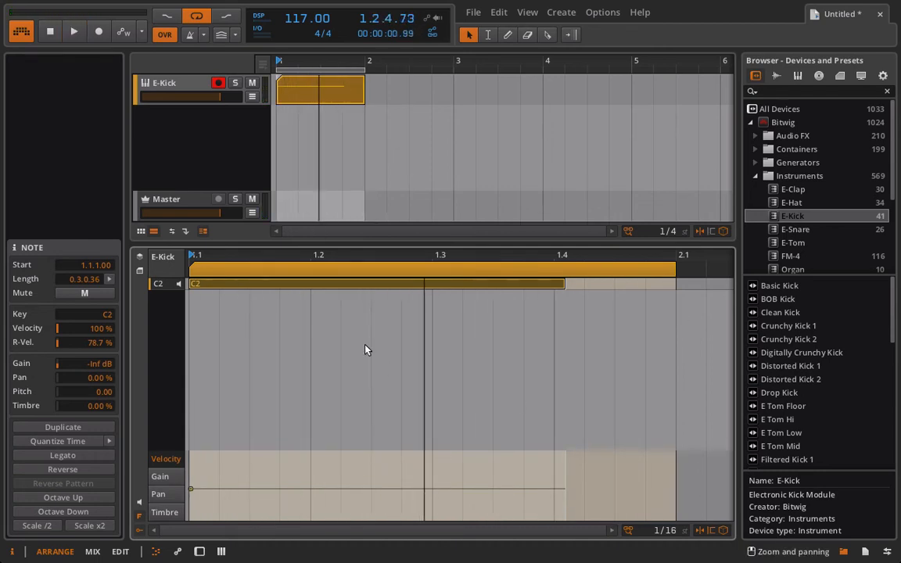
Replace the modified E-Kick with a fresh default E-Kick and delete the one-bar clip from its track.
{"action": "left_click", "coordinate": [161, 86]}
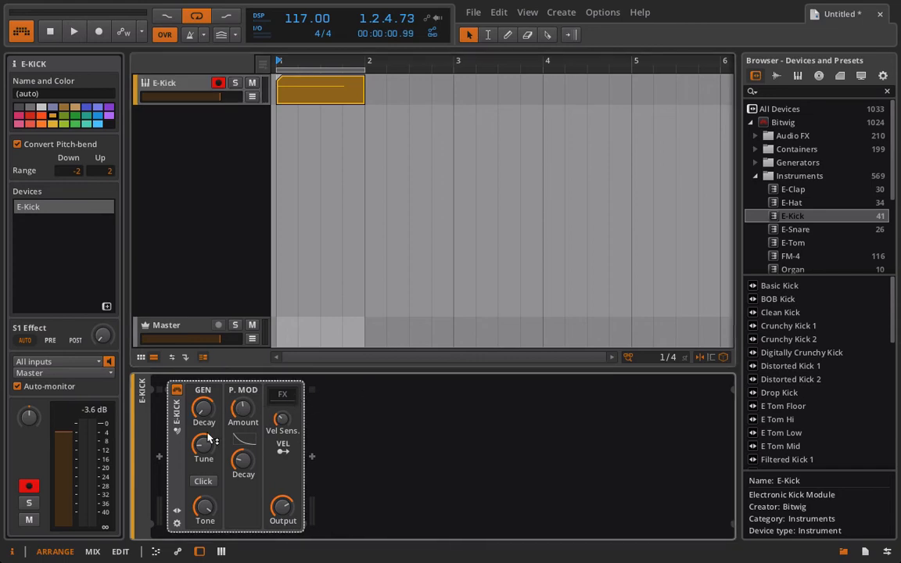
{"action": "key", "text": "Delete"}
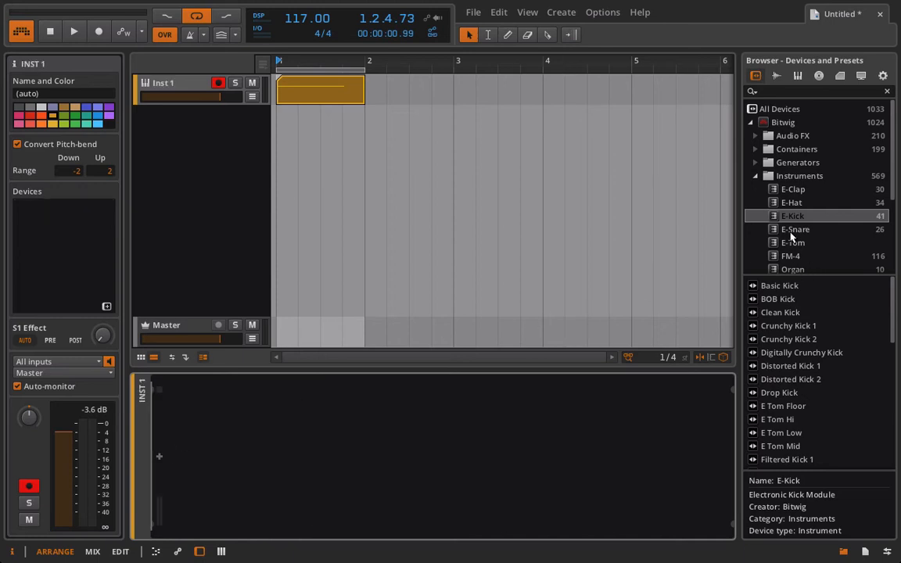
{"action": "key", "text": "ctrl+z"}
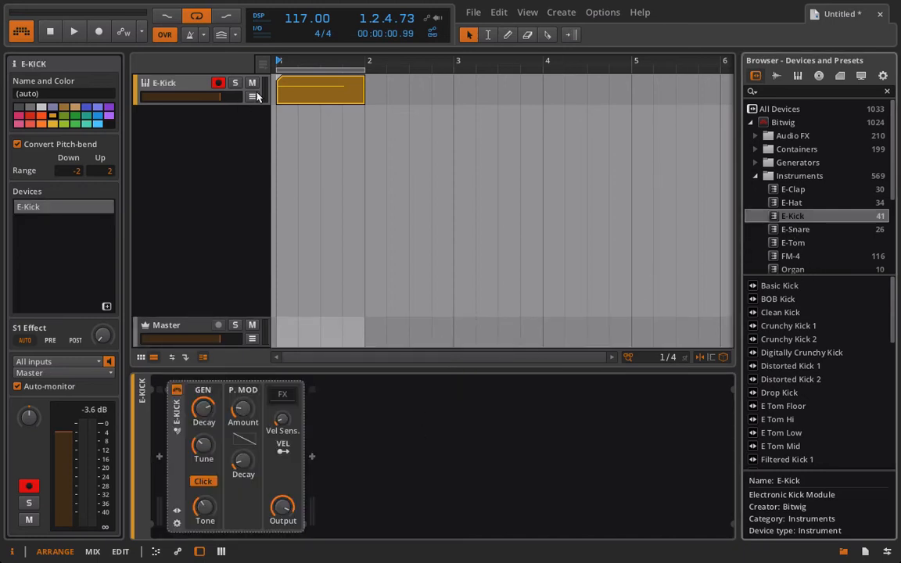
{"action": "left_click", "coordinate": [344, 98]}
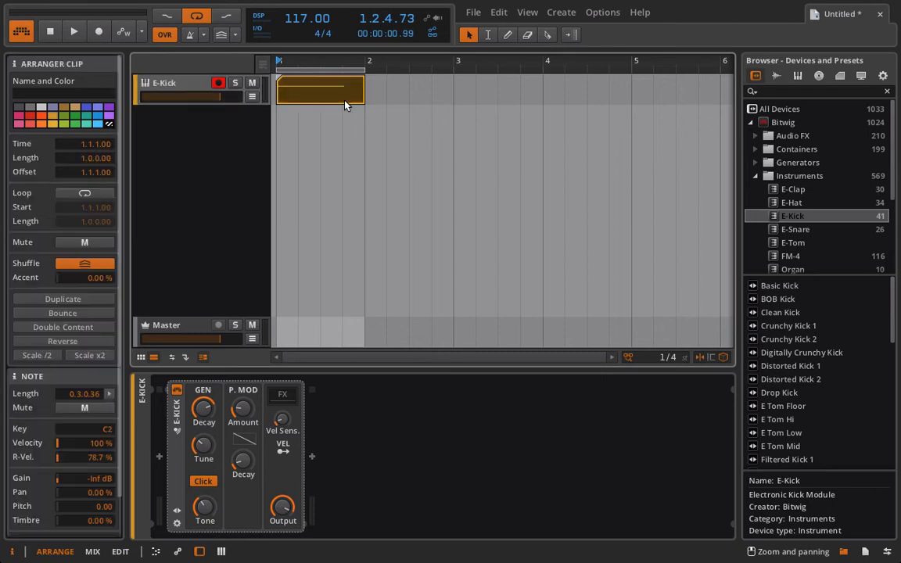
{"action": "key", "text": "Delete"}
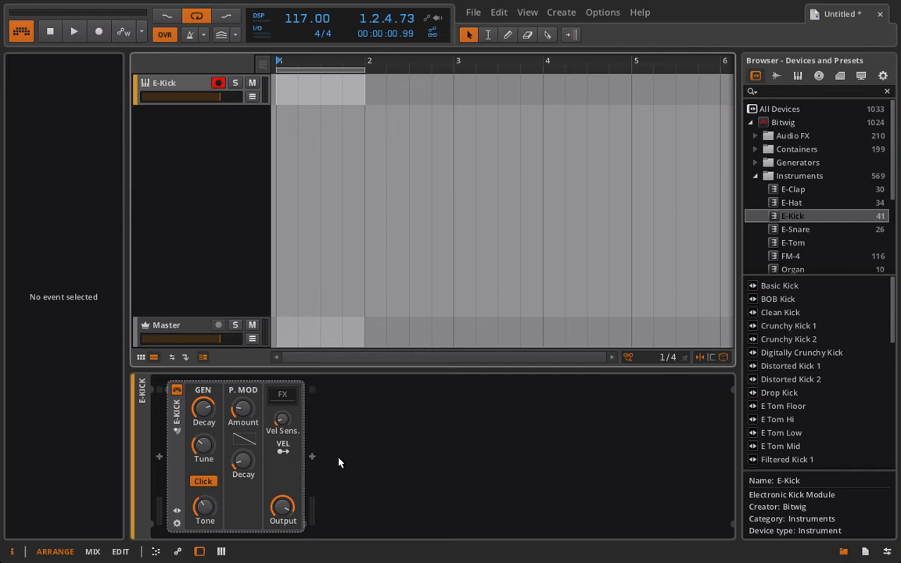
Expand the E-Kick's FX chain and its preset and macro section, and insert a Gate after the device.
{"action": "left_click", "coordinate": [278, 400]}
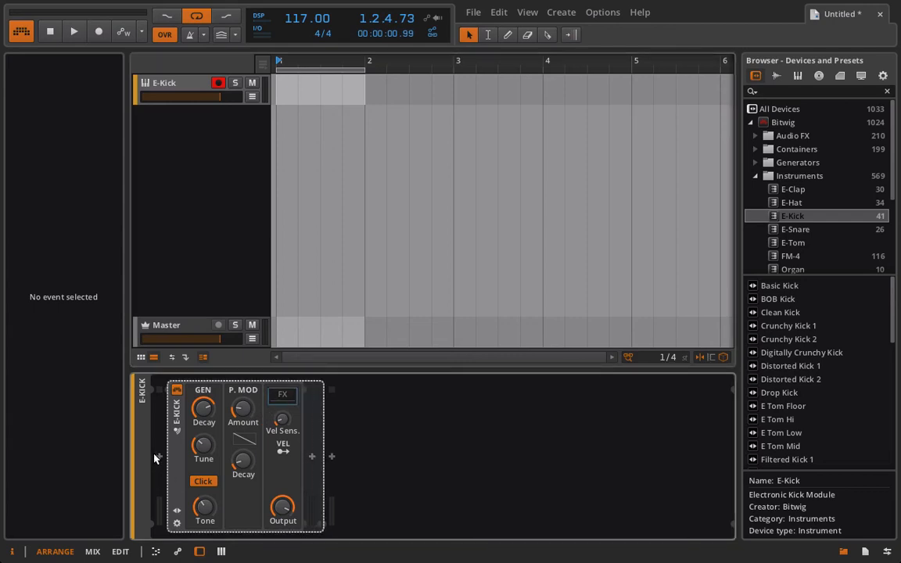
{"action": "left_click", "coordinate": [179, 509]}
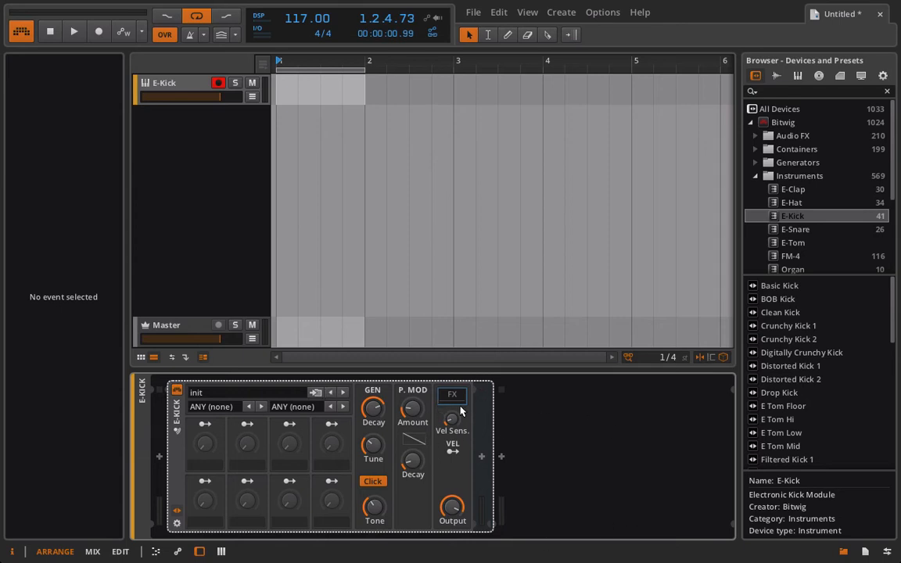
{"action": "left_click", "coordinate": [501, 457]}
{"action": "left_click", "coordinate": [537, 457]}
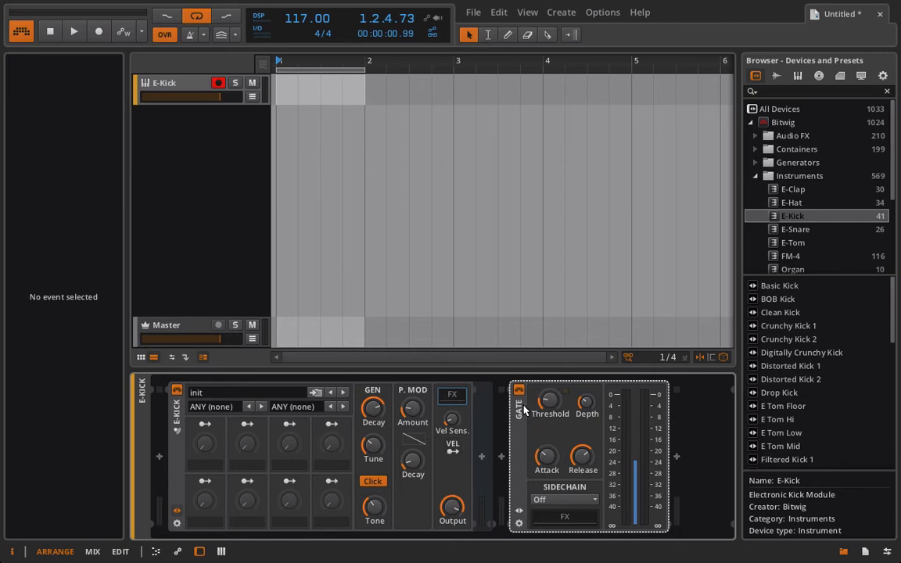
Move the Gate into the E-Kick's FX chain and delete it from there.
{"action": "left_click_drag", "start_coordinate": [523, 413], "coordinate": [454, 399]}
{"action": "left_click", "coordinate": [452, 395]}
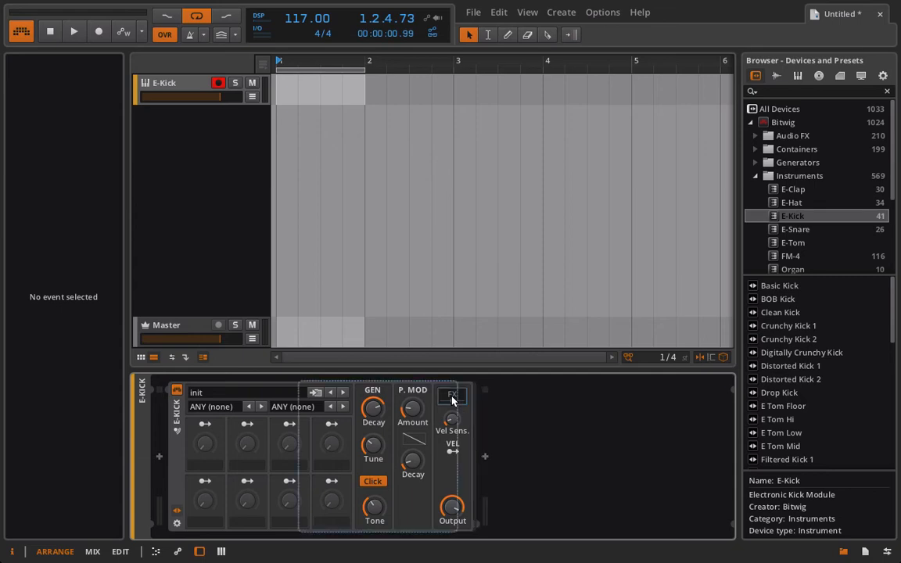
{"action": "key", "text": "Delete"}
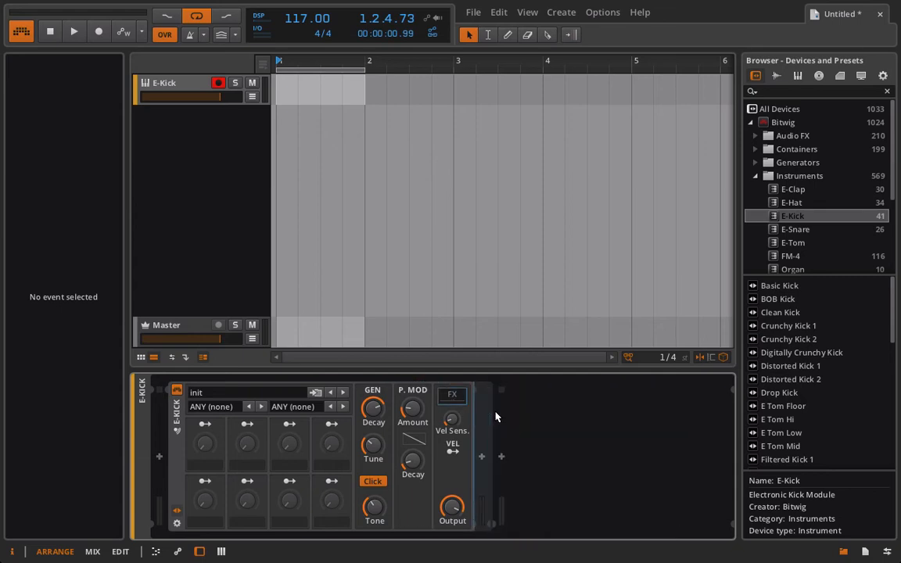
Load the BOB Kick preset and insert an LFO MOD ahead of the Compressor in its FX chain.
{"action": "left_click", "coordinate": [344, 392]}
{"action": "left_click", "coordinate": [344, 393]}
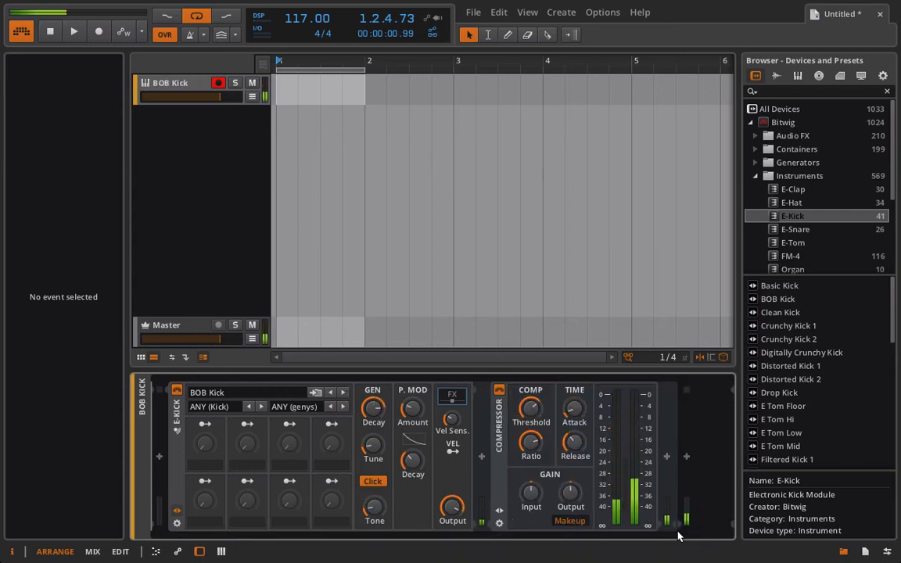
{"action": "left_click", "coordinate": [481, 456]}
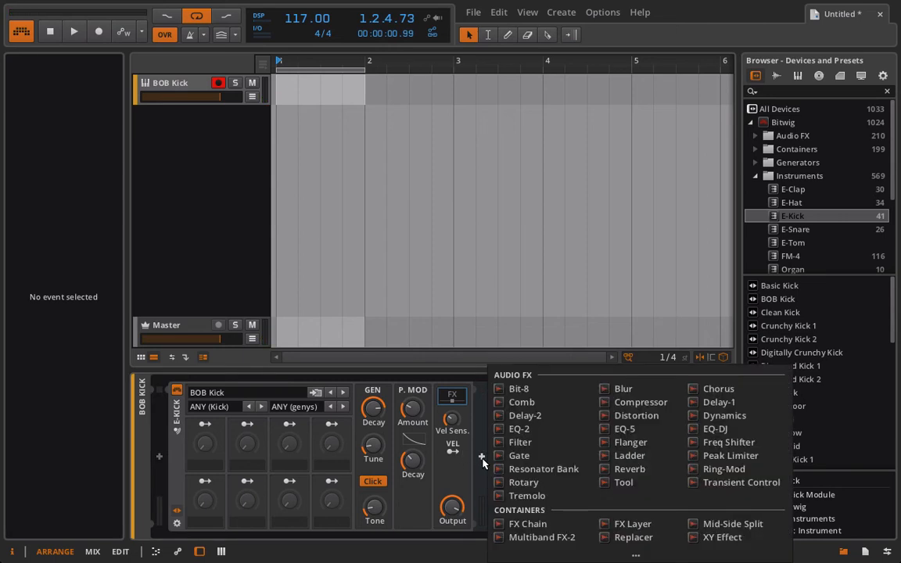
{"action": "left_click", "coordinate": [635, 555]}
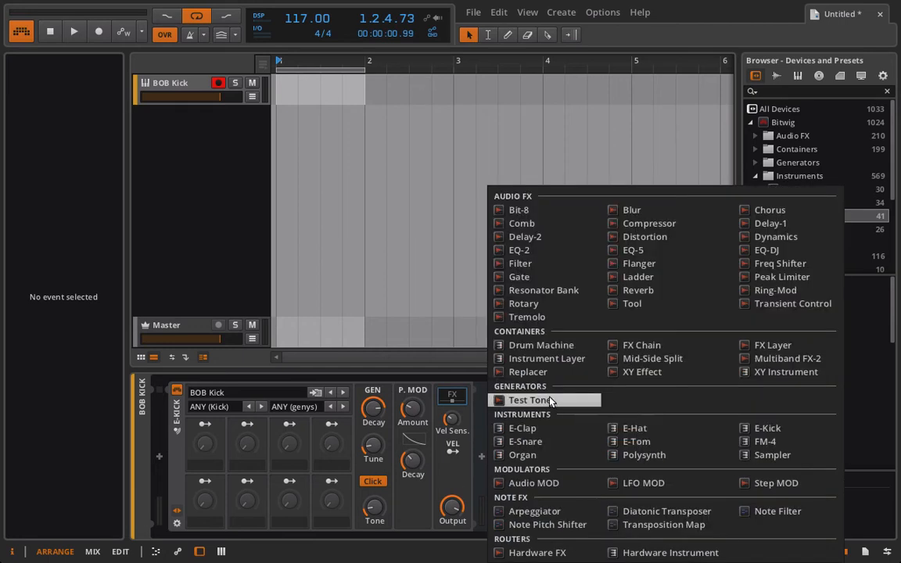
{"action": "left_click", "coordinate": [625, 483]}
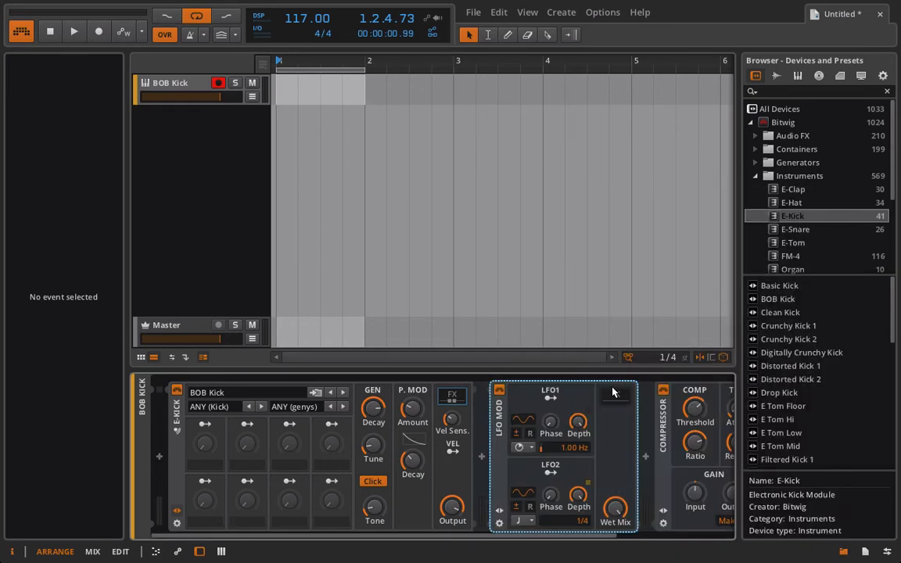
Nest an FX Layer inside the LFO MOD's FX chain and view the devices available for its layers.
{"action": "left_click", "coordinate": [502, 455]}
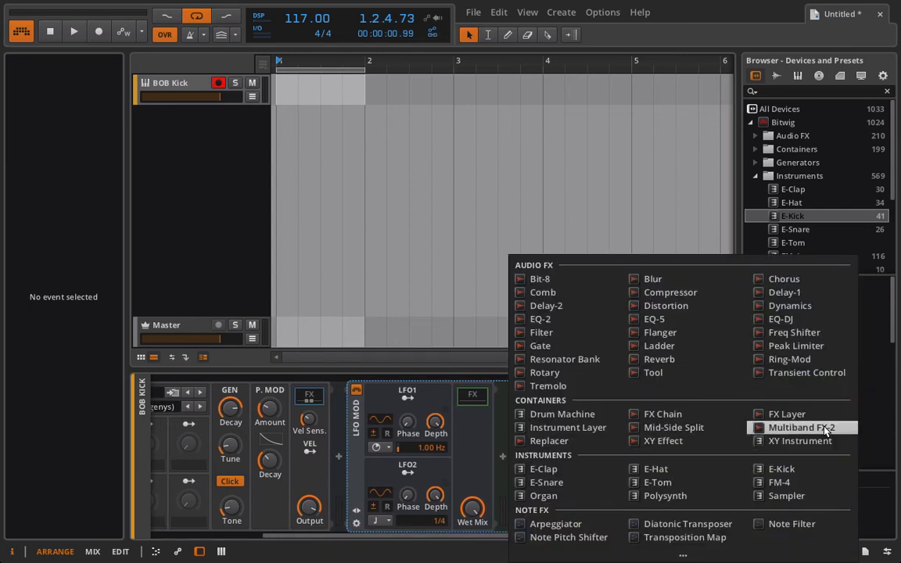
{"action": "left_click", "coordinate": [785, 414]}
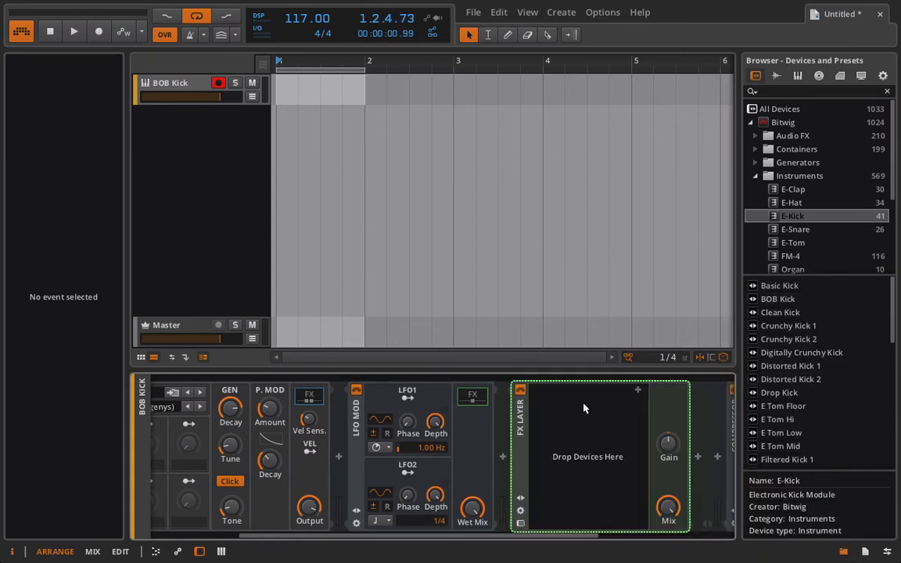
{"action": "left_click", "coordinate": [638, 391]}
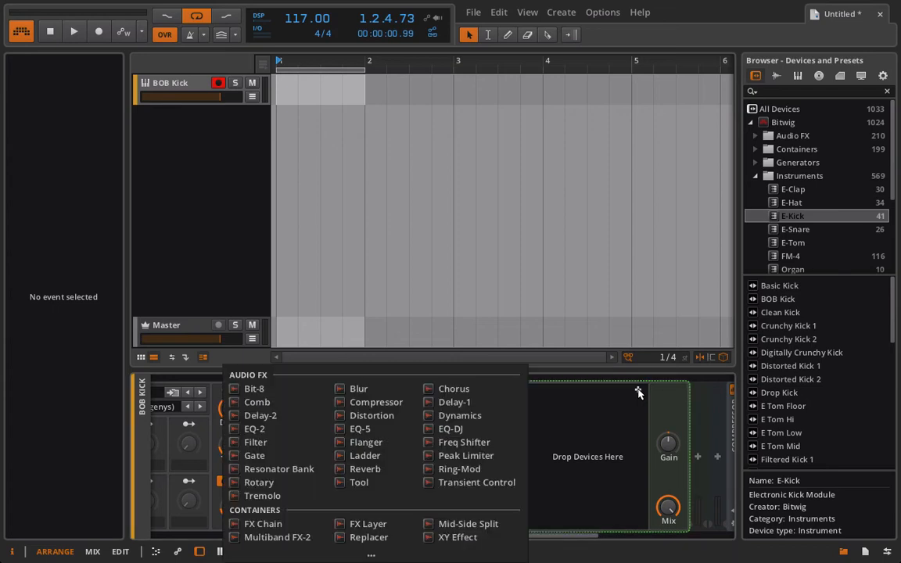
{"action": "left_click", "coordinate": [638, 391]}
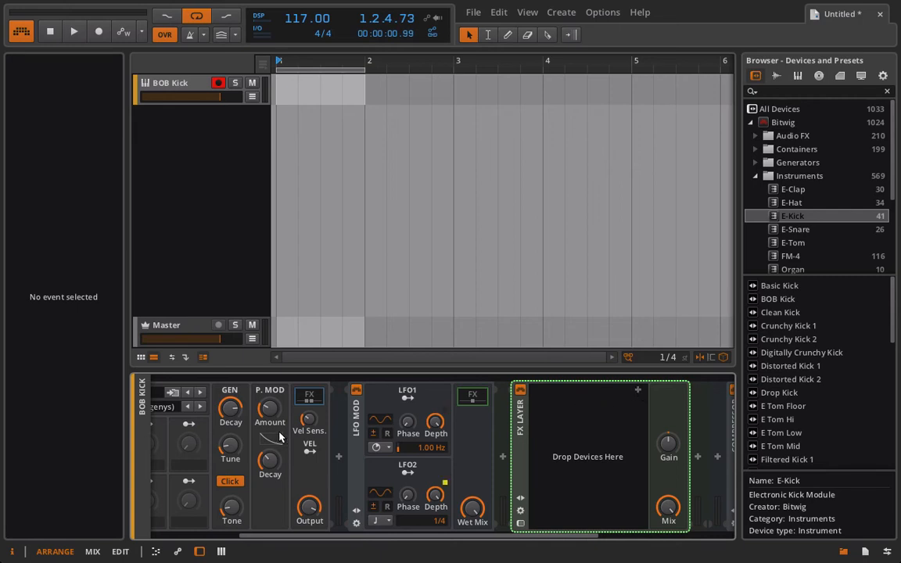
Delete the BOB Kick device with its nested effects and load a fresh E-Kick on the track.
{"action": "scroll", "coordinate": [281, 438], "scroll_direction": "left", "scroll_amount": 3}
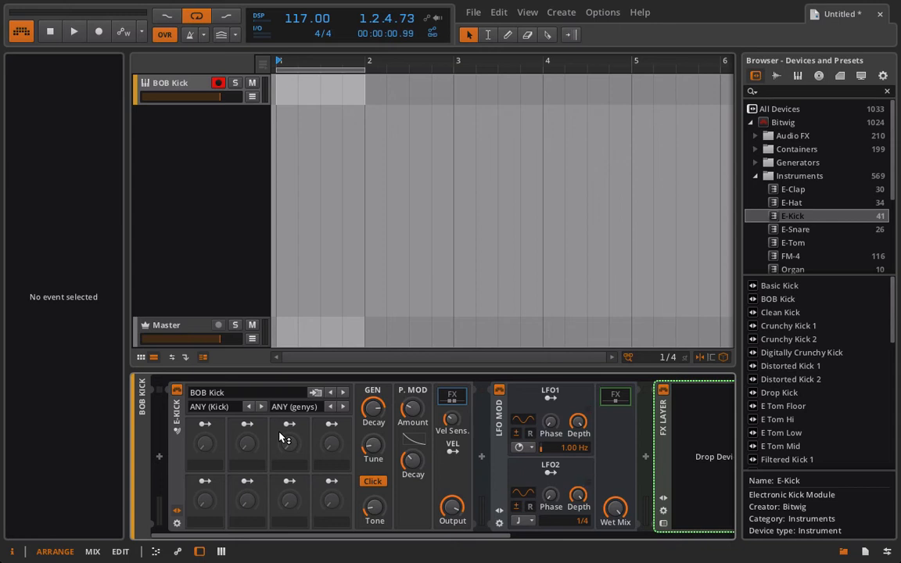
{"action": "left_click", "coordinate": [180, 430]}
{"action": "key", "text": "Delete"}
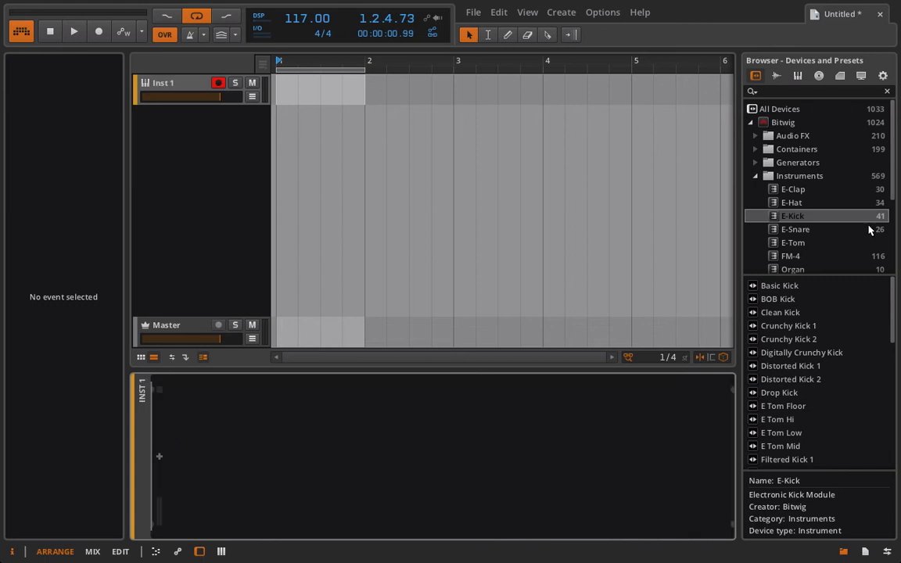
{"action": "left_click_drag", "start_coordinate": [794, 217], "coordinate": [482, 463]}
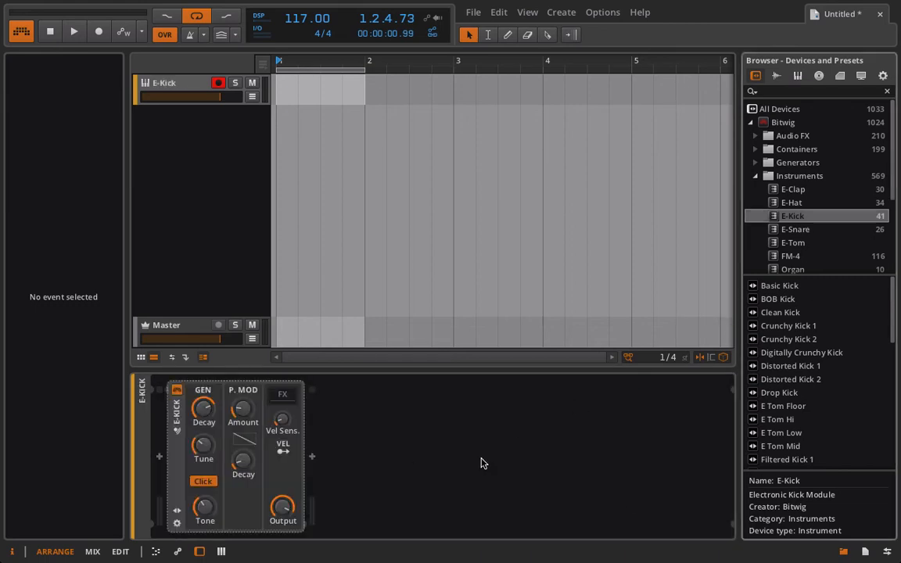
Lower the E-Kick's Output slightly and raise the generator's Decay and Tune while auditioning the kick.
{"action": "left_click", "coordinate": [284, 506]}
{"action": "left_click_drag", "start_coordinate": [284, 507], "coordinate": [283, 512]}
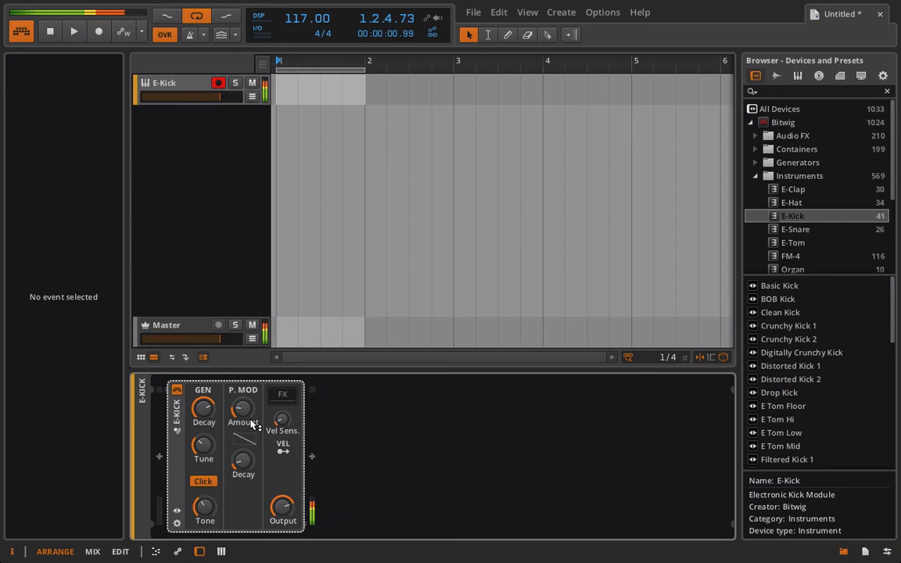
{"action": "left_click_drag", "start_coordinate": [211, 410], "coordinate": [211, 389]}
{"action": "left_click_drag", "start_coordinate": [208, 442], "coordinate": [207, 414]}
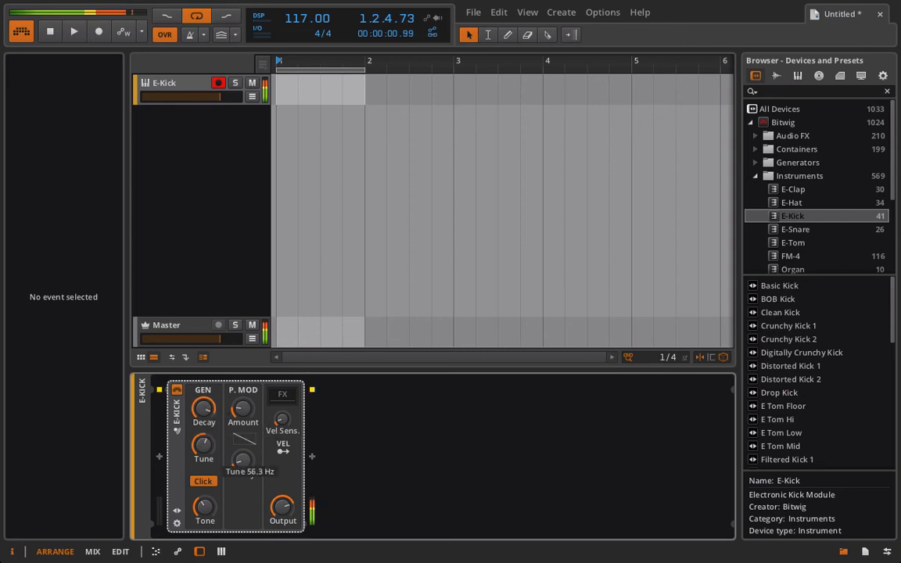
Switch off the generator's Click, lower its Tone, and raise the pitch modulation Amount and Decay.
{"action": "left_click", "coordinate": [202, 481]}
{"action": "mouse_move", "coordinate": [204, 506]}
{"action": "left_mouse_down"}
{"action": "mouse_move", "coordinate": [204, 489]}
{"action": "mouse_move", "coordinate": [204, 512]}
{"action": "left_mouse_up"}
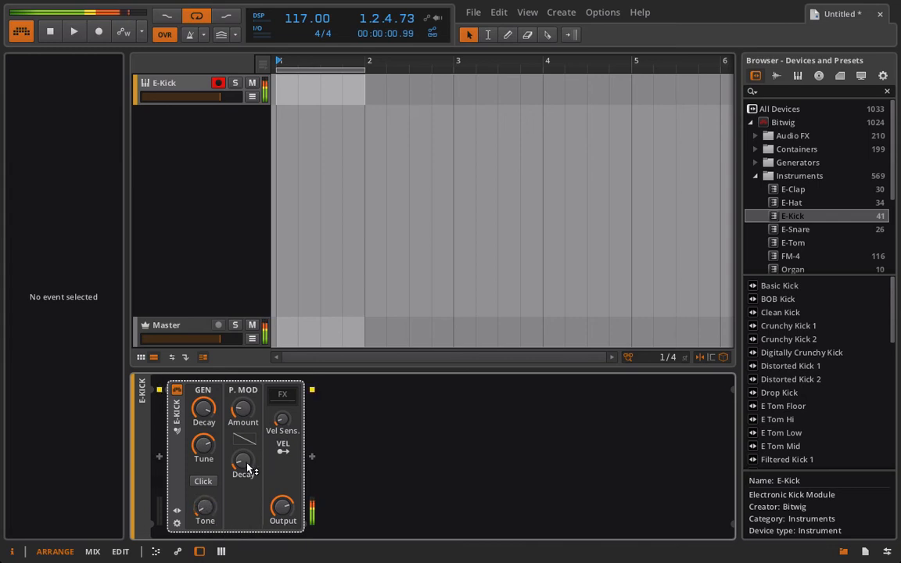
{"action": "left_click_drag", "start_coordinate": [246, 423], "coordinate": [246, 411]}
{"action": "mouse_move", "coordinate": [243, 461]}
{"action": "left_mouse_down"}
{"action": "mouse_move", "coordinate": [245, 405]}
{"action": "mouse_move", "coordinate": [247, 447]}
{"action": "left_mouse_up"}
Expand the E-Kick's FX chain and insert a Tool device in it.
{"action": "left_click", "coordinate": [312, 458]}
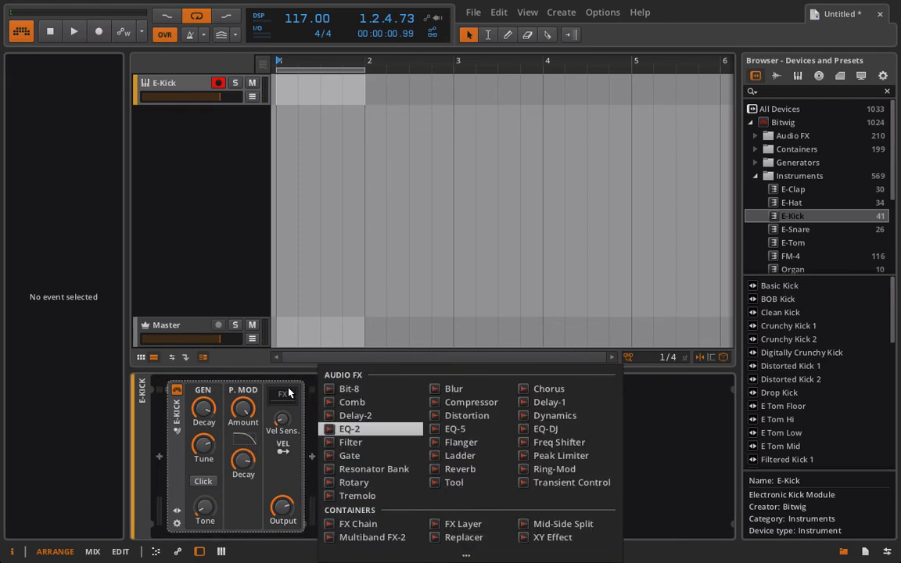
{"action": "left_click", "coordinate": [313, 459]}
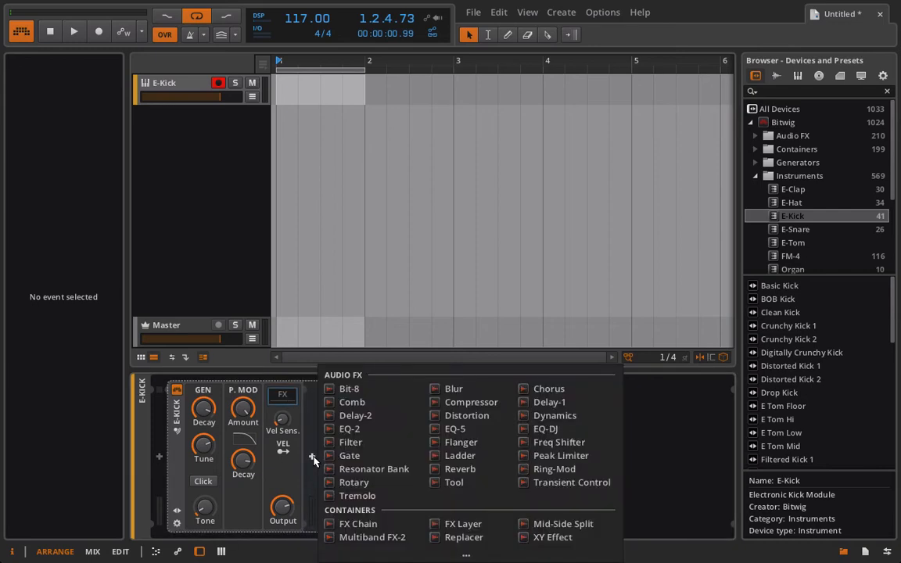
{"action": "left_click", "coordinate": [452, 482]}
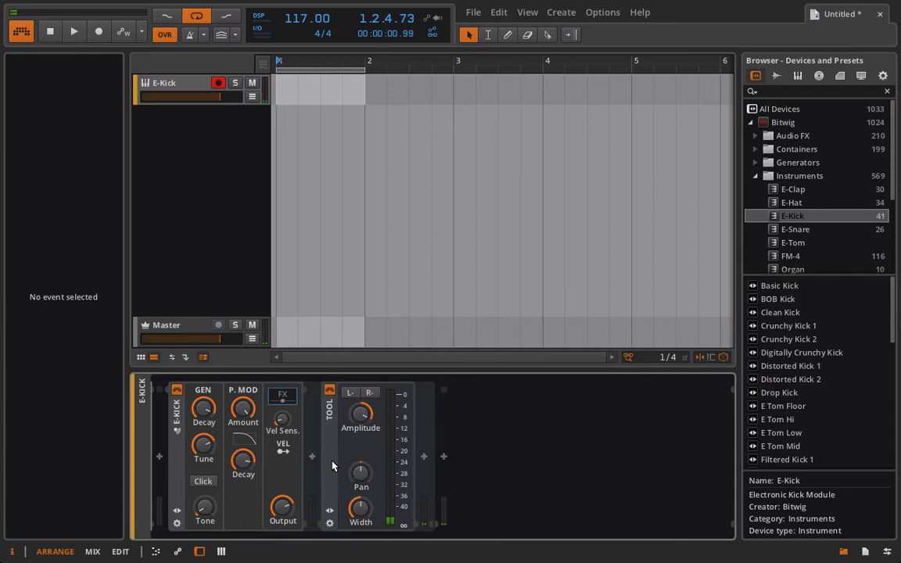
Add a Transient Control after the Tool, lower its Attack and raise its Sustain.
{"action": "left_click", "coordinate": [423, 458]}
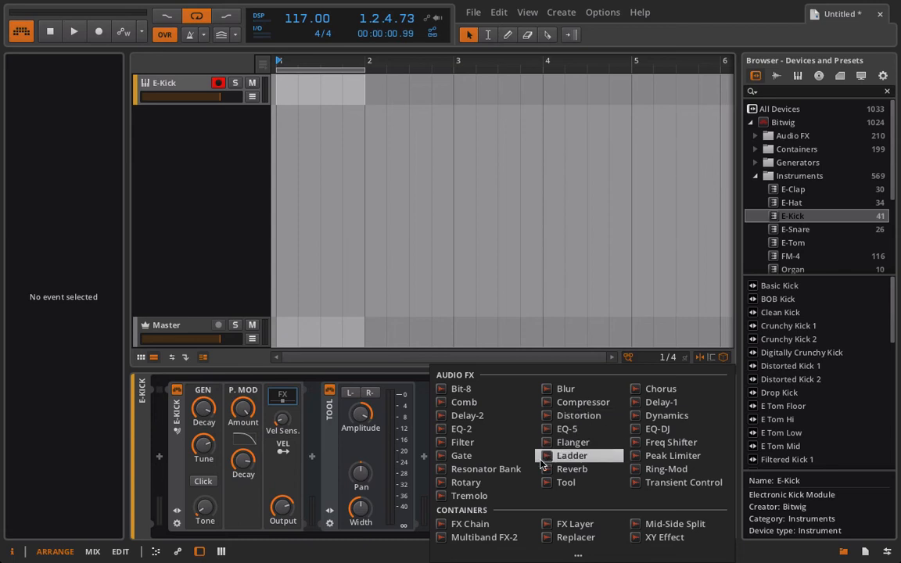
{"action": "left_click", "coordinate": [633, 482]}
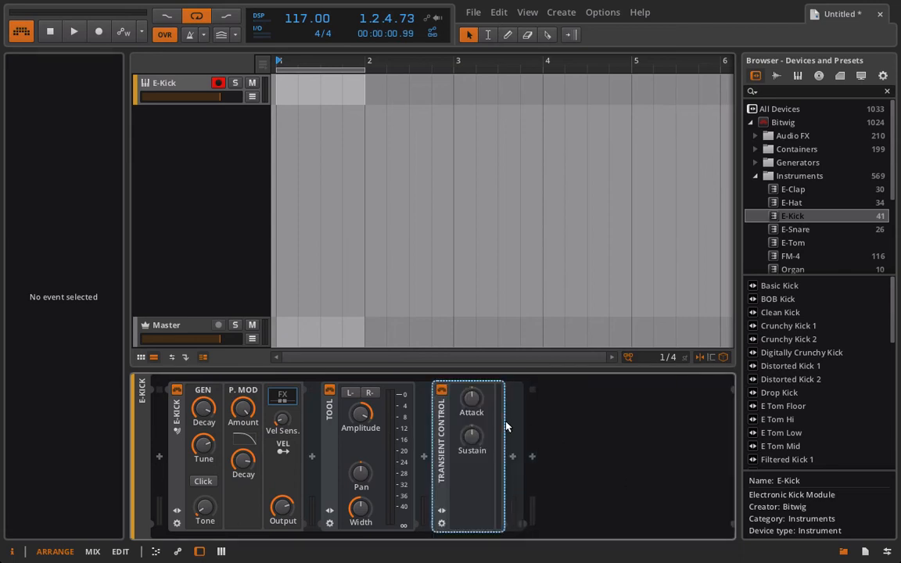
{"action": "left_click_drag", "start_coordinate": [471, 398], "coordinate": [471, 429]}
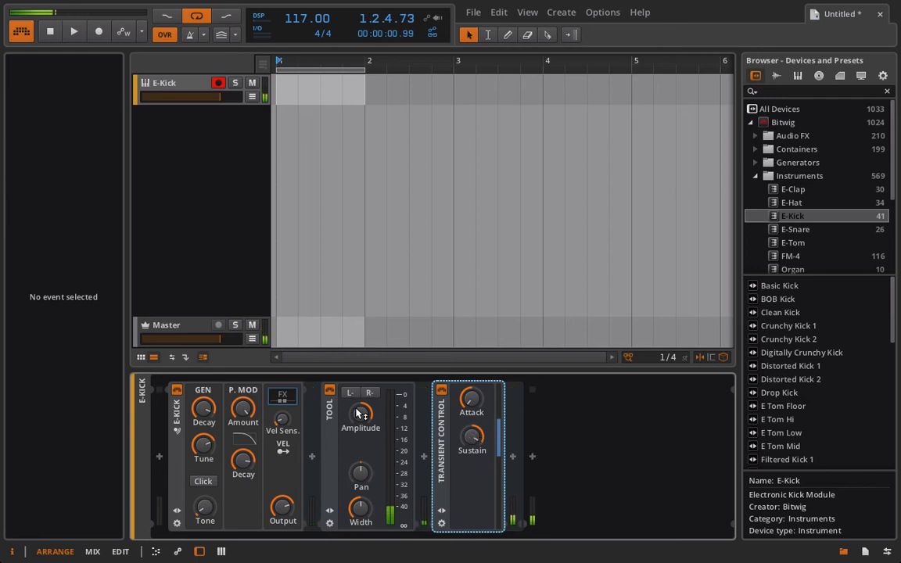
Add a Multiband FX-2 after the Transient Control and insert a Reverb in its High band.
{"action": "left_click", "coordinate": [512, 457]}
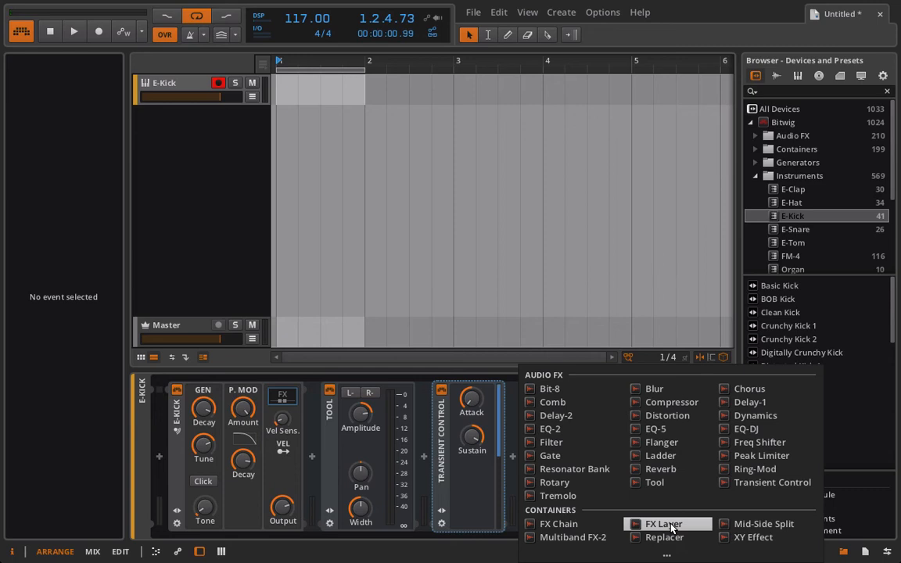
{"action": "left_click", "coordinate": [607, 538]}
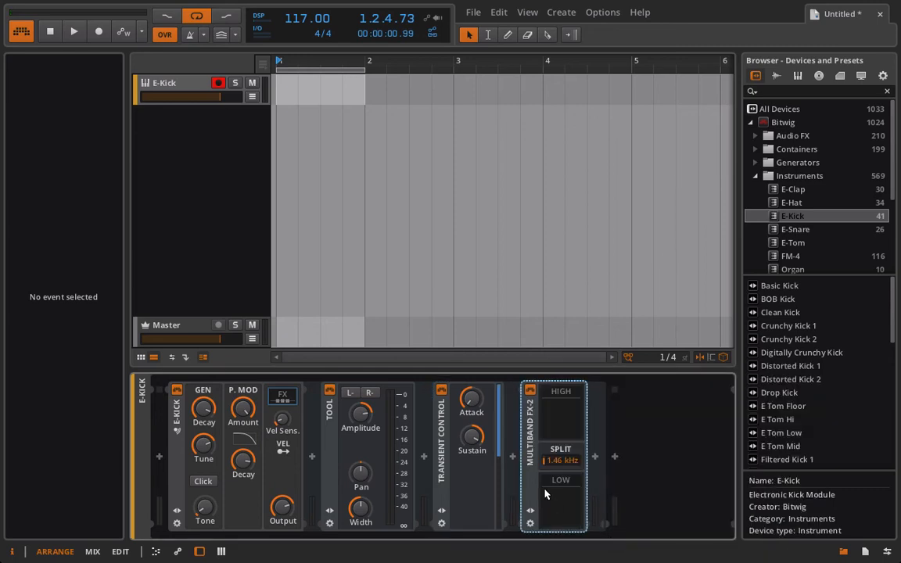
{"action": "left_click", "coordinate": [558, 394]}
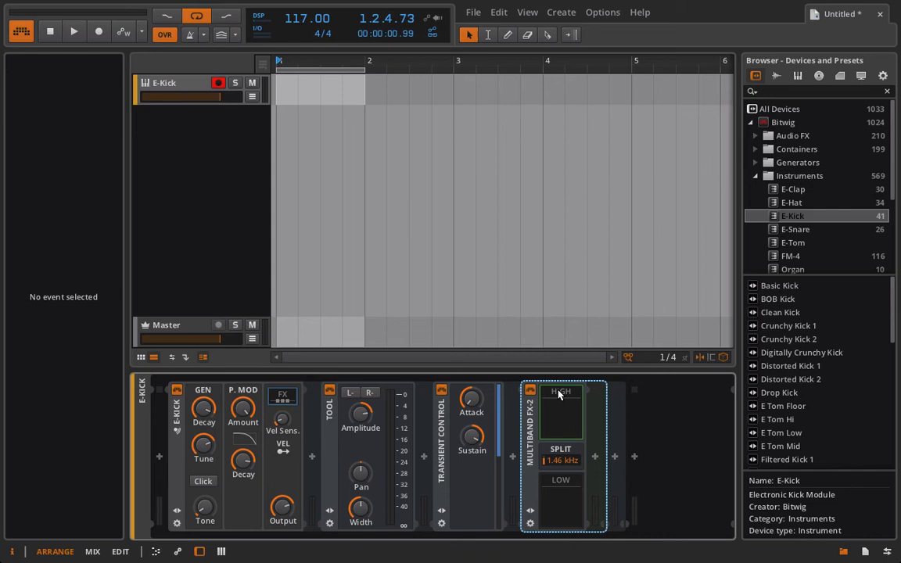
{"action": "left_click", "coordinate": [593, 460]}
{"action": "left_click", "coordinate": [443, 468]}
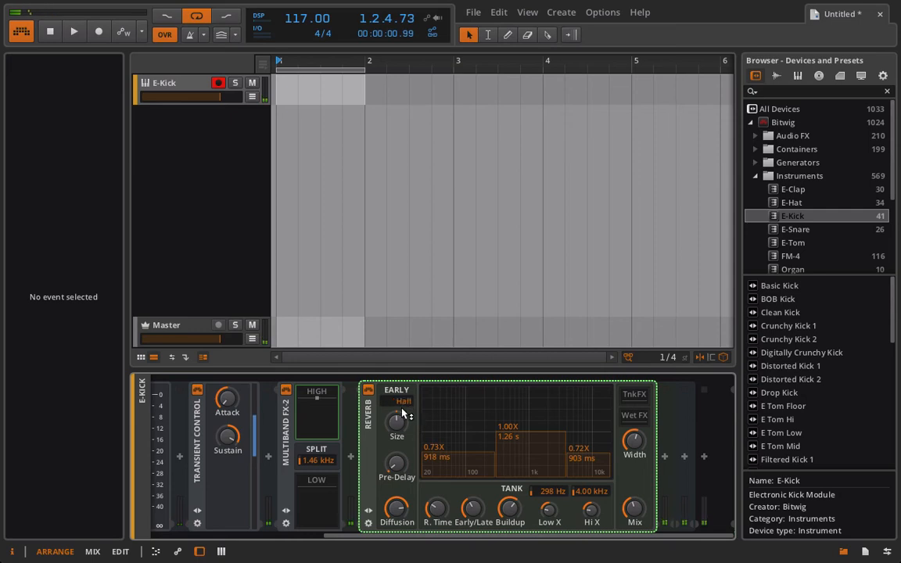
Raise the Reverb's Size, Diffusion and reverb time to 7.08 s, set its crossovers to 797 Hz and 2.44 kHz and its high-band multiplier to 1.20X.
{"action": "left_click_drag", "start_coordinate": [401, 406], "coordinate": [402, 375]}
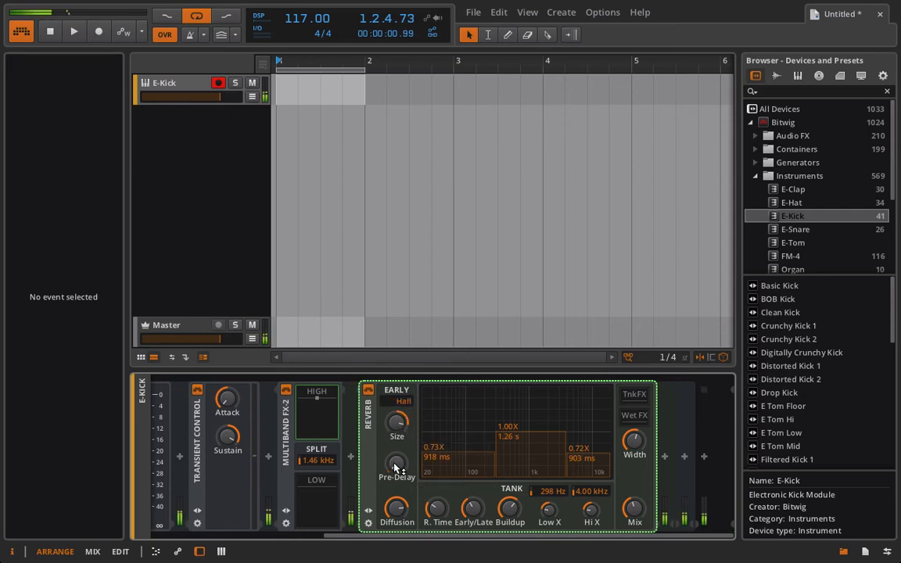
{"action": "left_click_drag", "start_coordinate": [397, 508], "coordinate": [437, 493]}
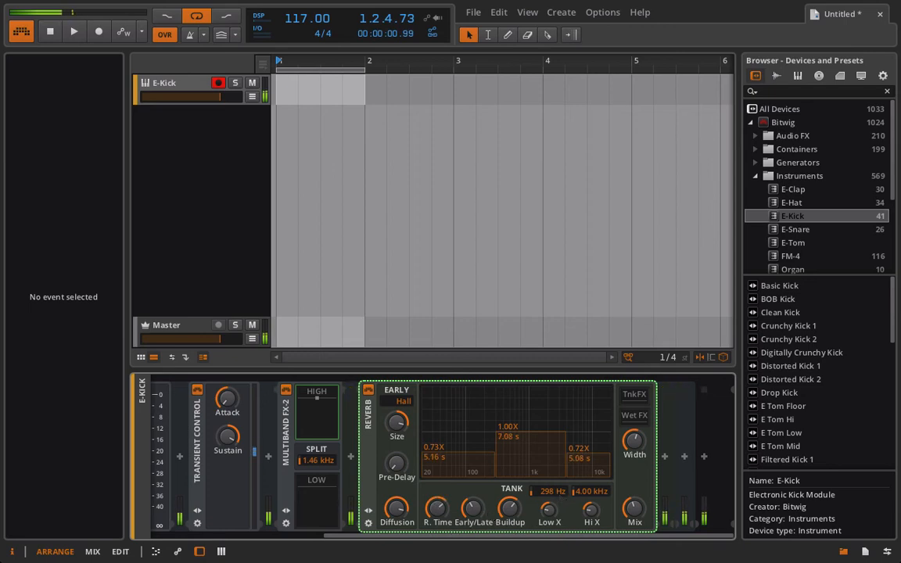
{"action": "left_click_drag", "start_coordinate": [550, 492], "coordinate": [589, 504]}
{"action": "left_click_drag", "start_coordinate": [577, 453], "coordinate": [577, 379]}
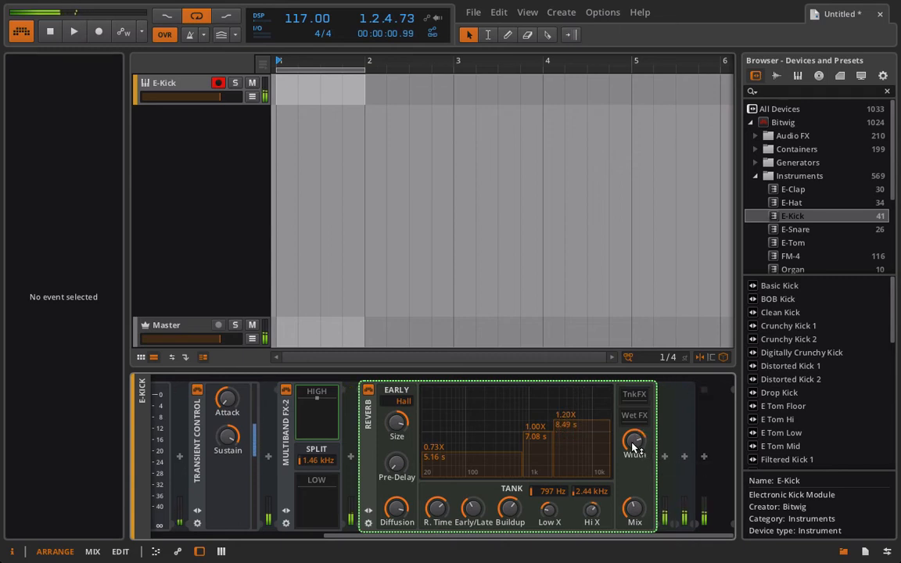
Adjust the Reverb's Mix and set its Width to 118 %.
{"action": "scroll", "coordinate": [378, 443], "scroll_direction": "up", "scroll_amount": 3}
{"action": "scroll", "coordinate": [421, 497], "scroll_direction": "up", "scroll_amount": 2}
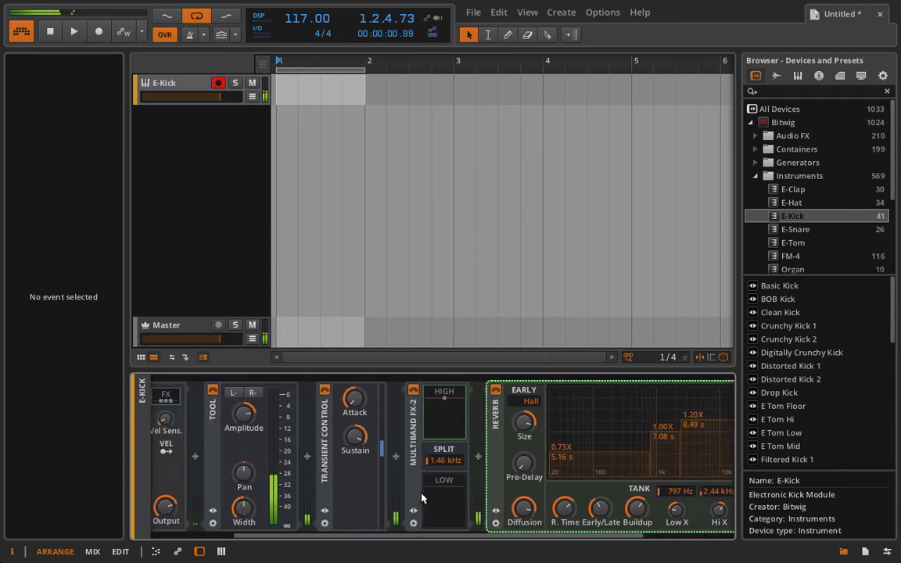
{"action": "scroll", "coordinate": [421, 497], "scroll_direction": "up", "scroll_amount": 1}
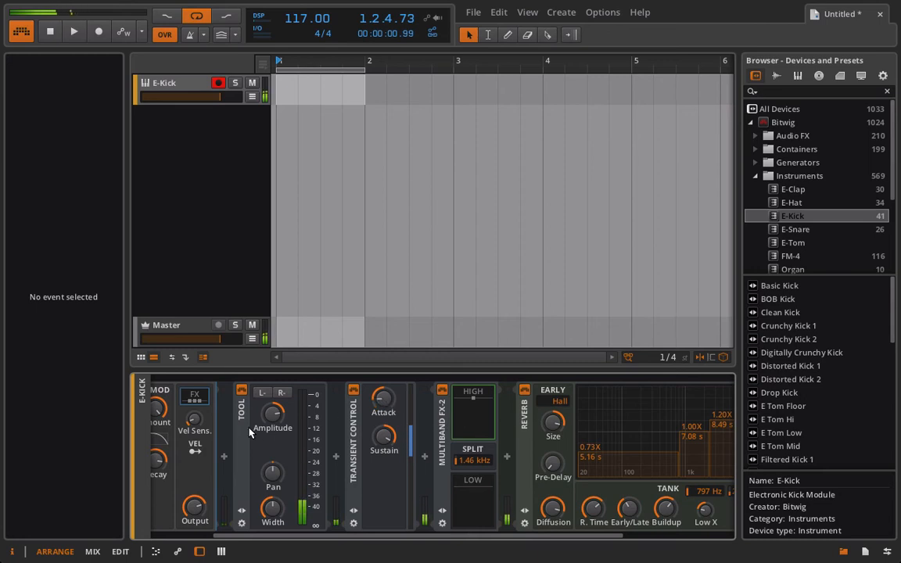
{"action": "scroll", "coordinate": [334, 450], "scroll_direction": "up", "scroll_amount": 3}
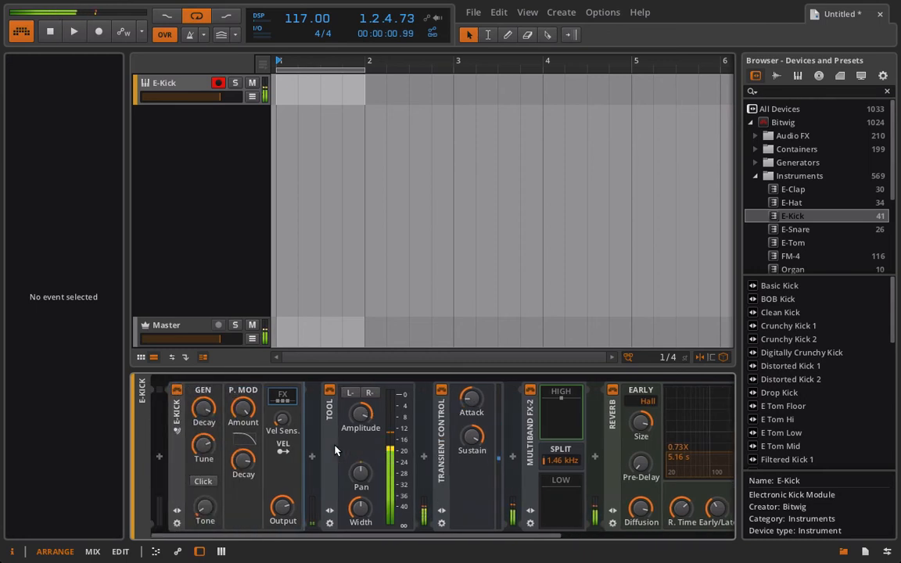
{"action": "scroll", "coordinate": [335, 451], "scroll_direction": "down", "scroll_amount": 8}
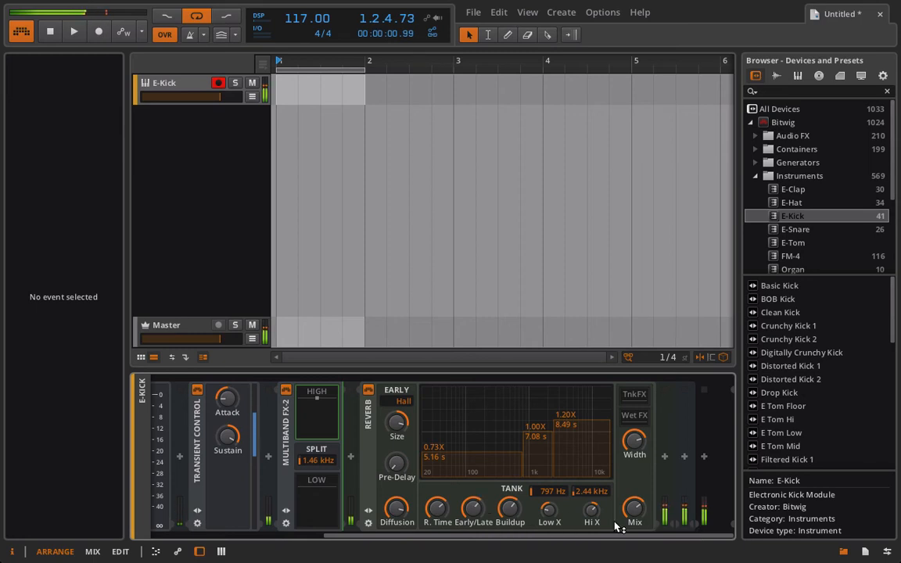
{"action": "left_click_drag", "start_coordinate": [635, 511], "coordinate": [635, 535]}
{"action": "left_click_drag", "start_coordinate": [637, 445], "coordinate": [638, 446]}
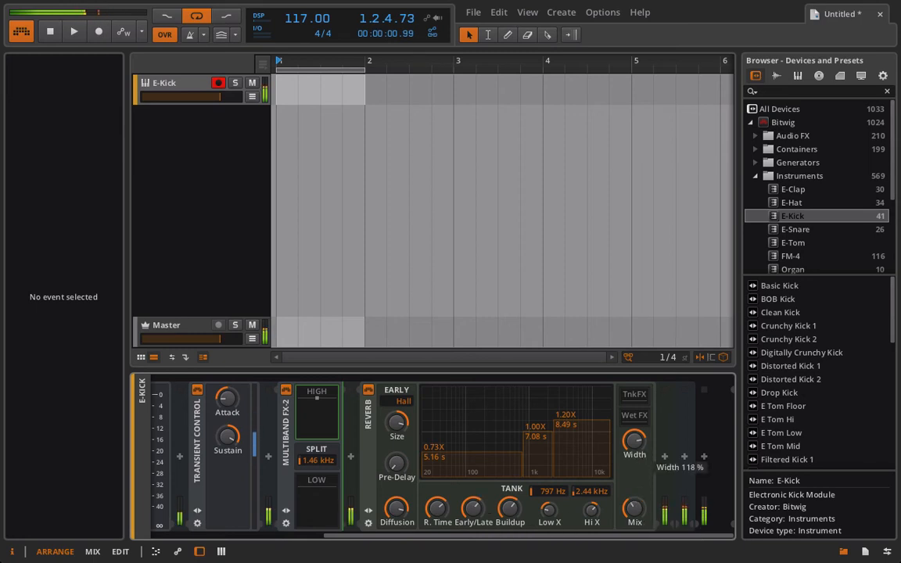
Lower the Transient Control's Sustain.
{"action": "scroll", "coordinate": [489, 450], "scroll_direction": "up", "scroll_amount": 2}
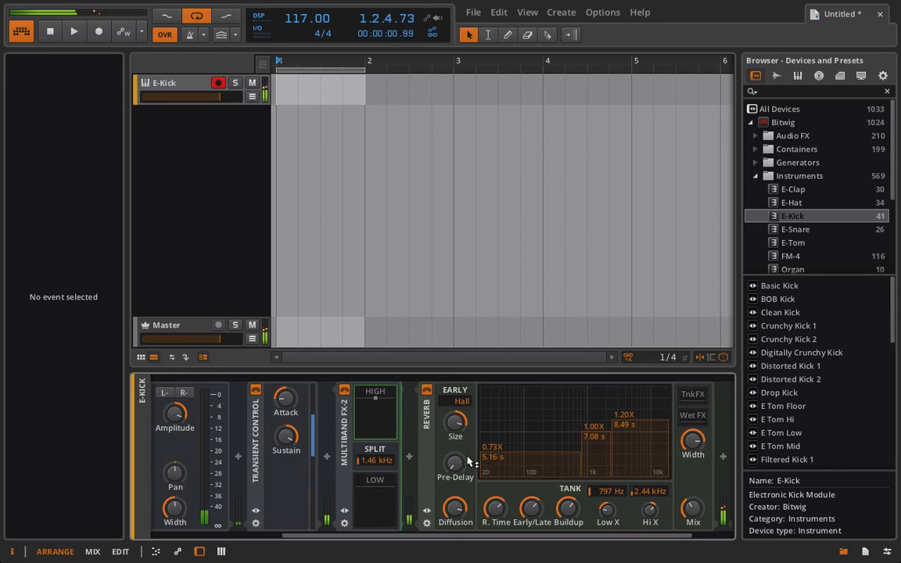
{"action": "scroll", "coordinate": [469, 462], "scroll_direction": "up", "scroll_amount": 2}
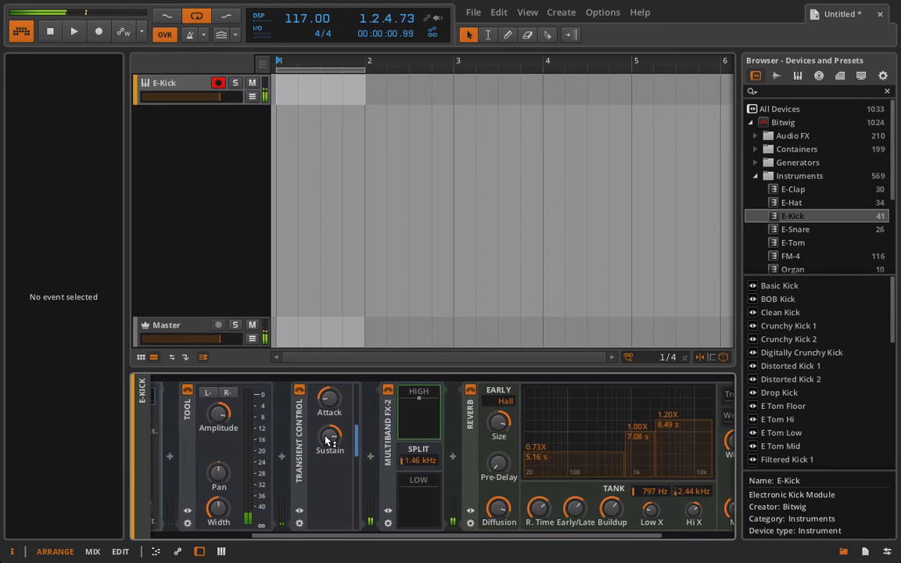
{"action": "scroll", "coordinate": [329, 443], "scroll_direction": "down", "scroll_amount": 1}
{"action": "scroll", "coordinate": [327, 440], "scroll_direction": "down", "scroll_amount": 3}
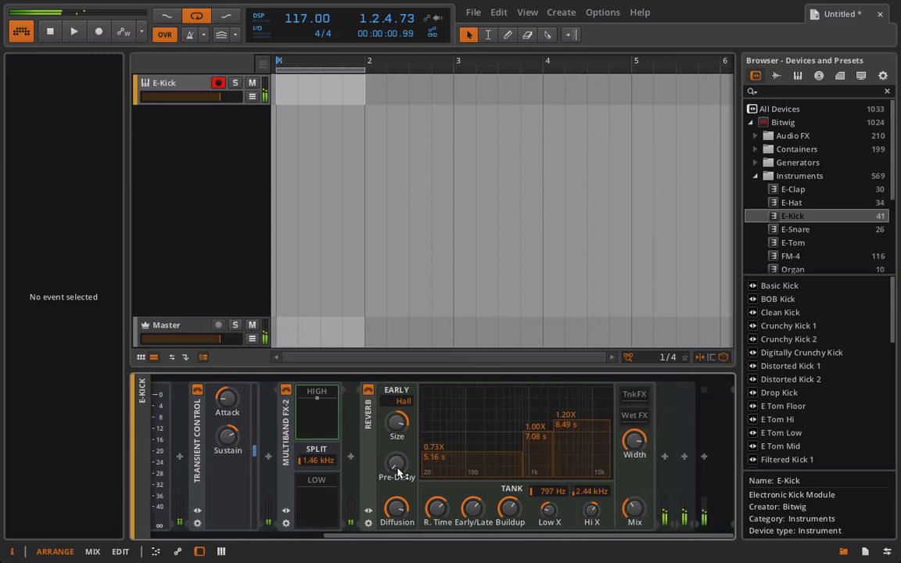
Expand the Reverb's Wet FX chain, insert a Chorus in it and set the Chorus Mix to about 71.5 %.
{"action": "left_click", "coordinate": [635, 417]}
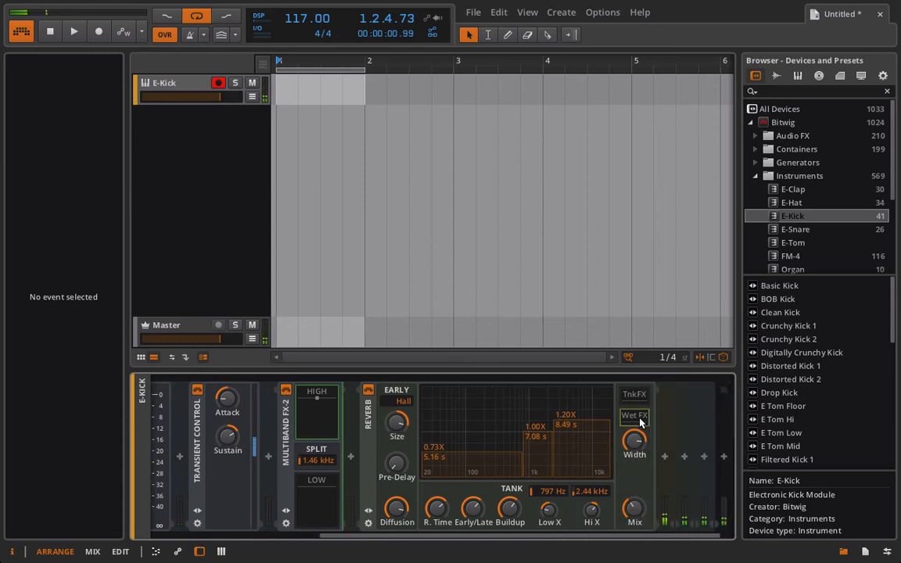
{"action": "left_click", "coordinate": [662, 458]}
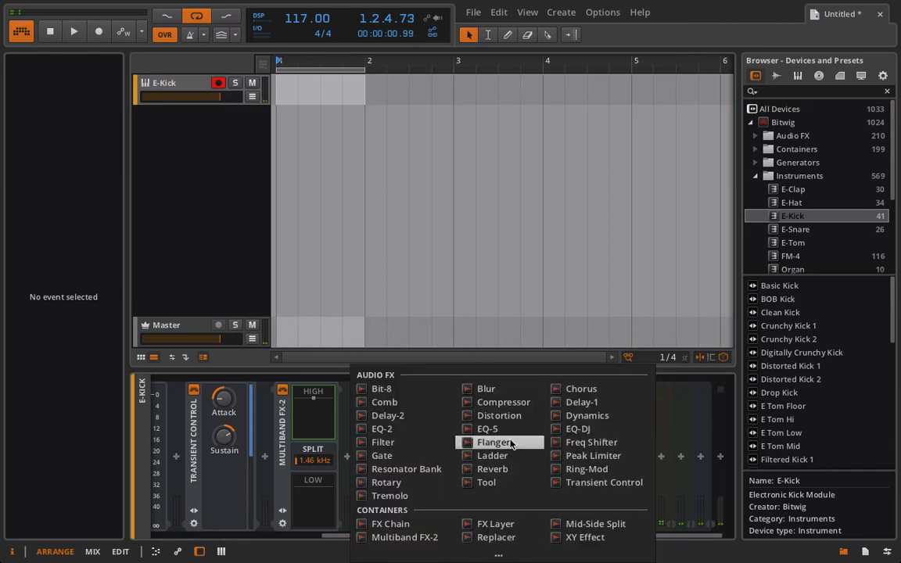
{"action": "left_click", "coordinate": [585, 393]}
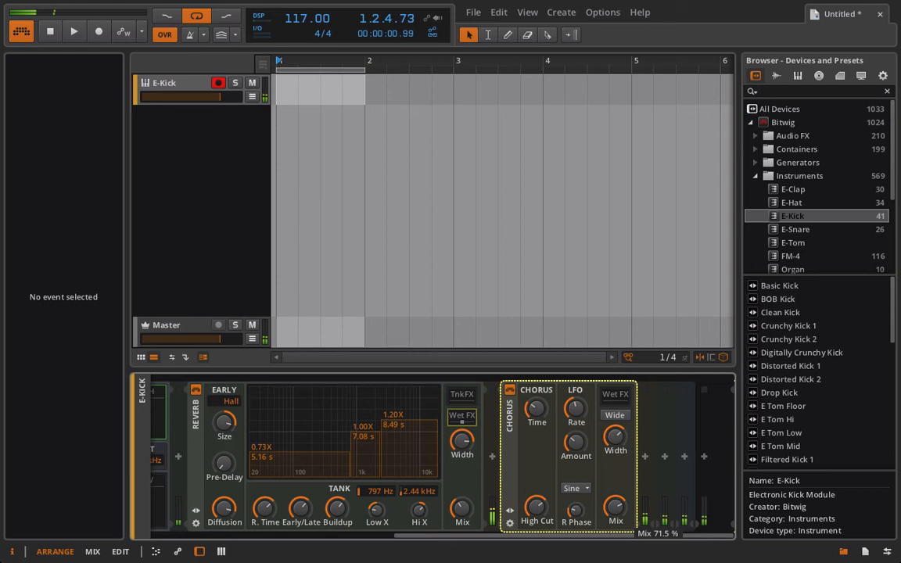
Switch on the Chorus's Wide option and raise its LFO Rate, LFO Amount, Time, High Cut and Width.
{"action": "left_click", "coordinate": [614, 414]}
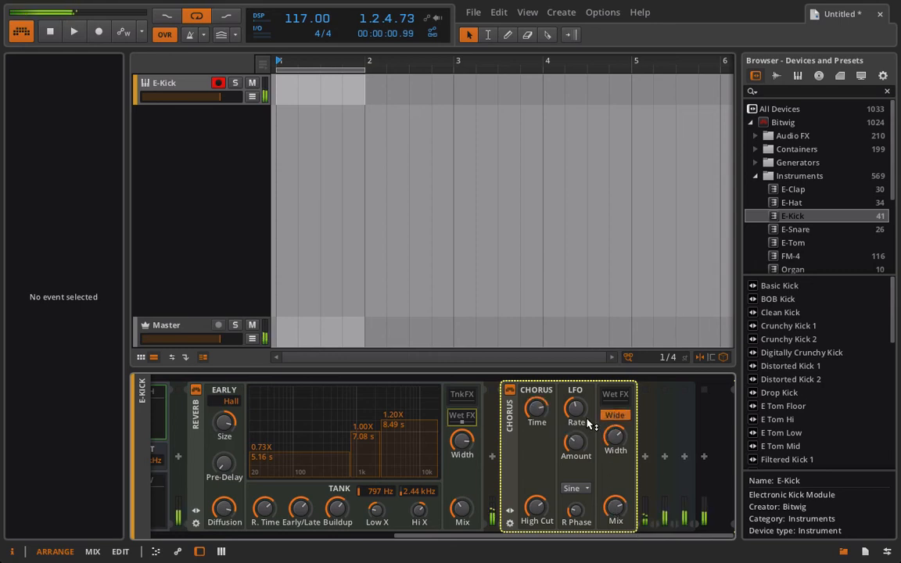
{"action": "left_click_drag", "start_coordinate": [585, 419], "coordinate": [585, 376]}
{"action": "mouse_move", "coordinate": [586, 439]}
{"action": "left_mouse_down"}
{"action": "mouse_move", "coordinate": [585, 424]}
{"action": "mouse_move", "coordinate": [583, 446]}
{"action": "left_mouse_up"}
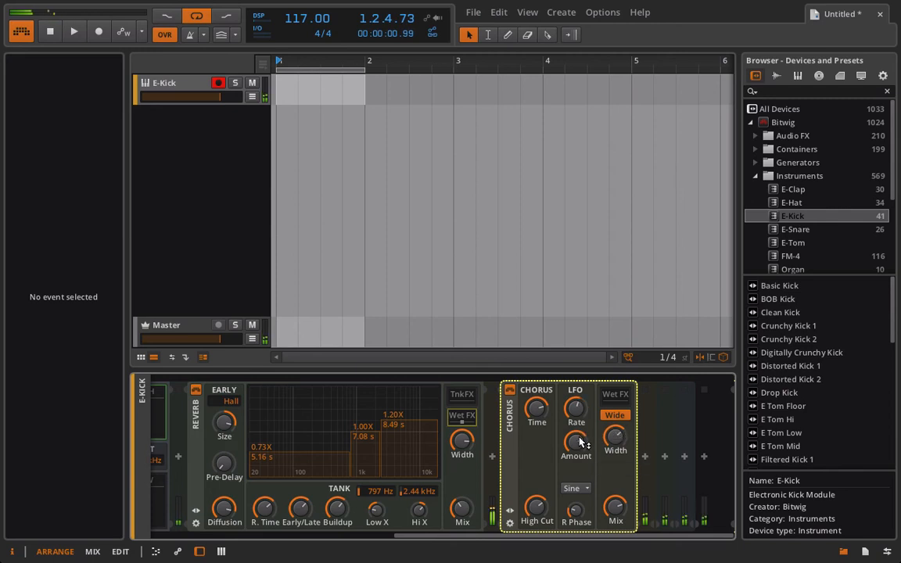
{"action": "left_click_drag", "start_coordinate": [540, 410], "coordinate": [540, 410]}
{"action": "left_click_drag", "start_coordinate": [536, 509], "coordinate": [536, 469]}
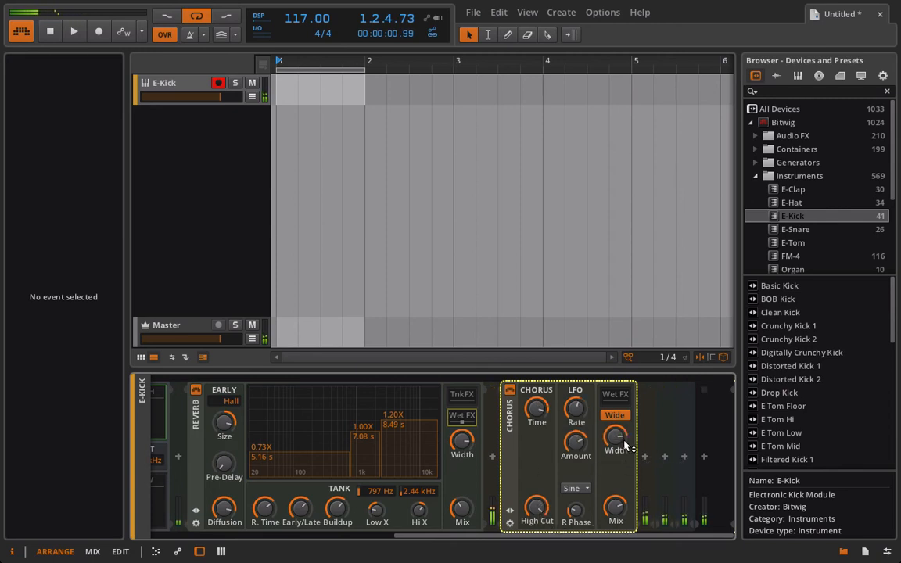
Insert a Delay-2 before the Chorus in the Reverb's Wet FX chain.
{"action": "left_click", "coordinate": [491, 458]}
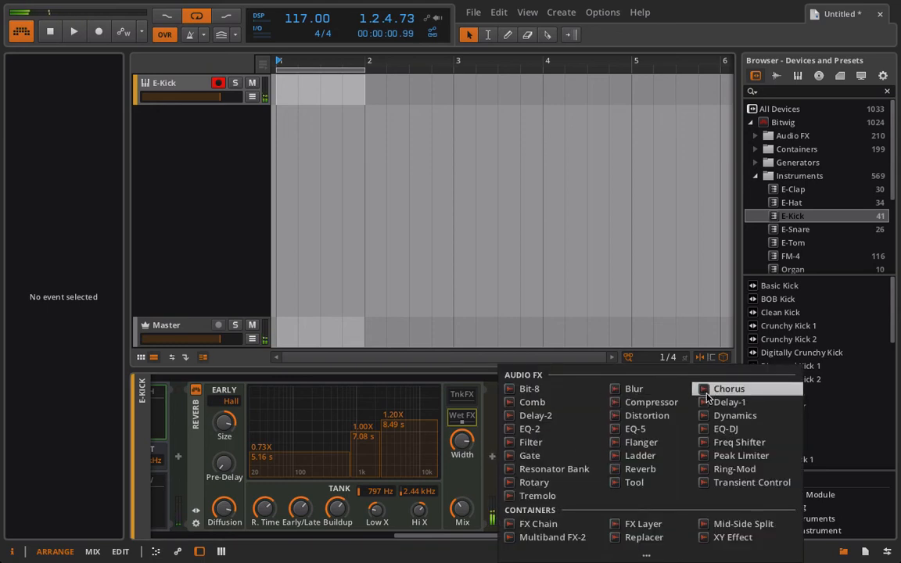
{"action": "left_click", "coordinate": [536, 415]}
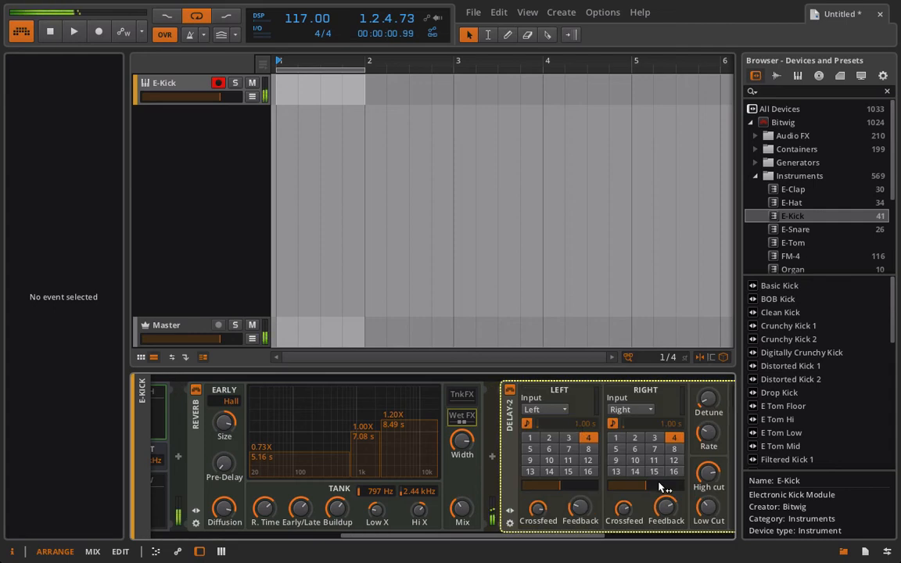
{"action": "left_click_drag", "start_coordinate": [629, 513], "coordinate": [629, 512]}
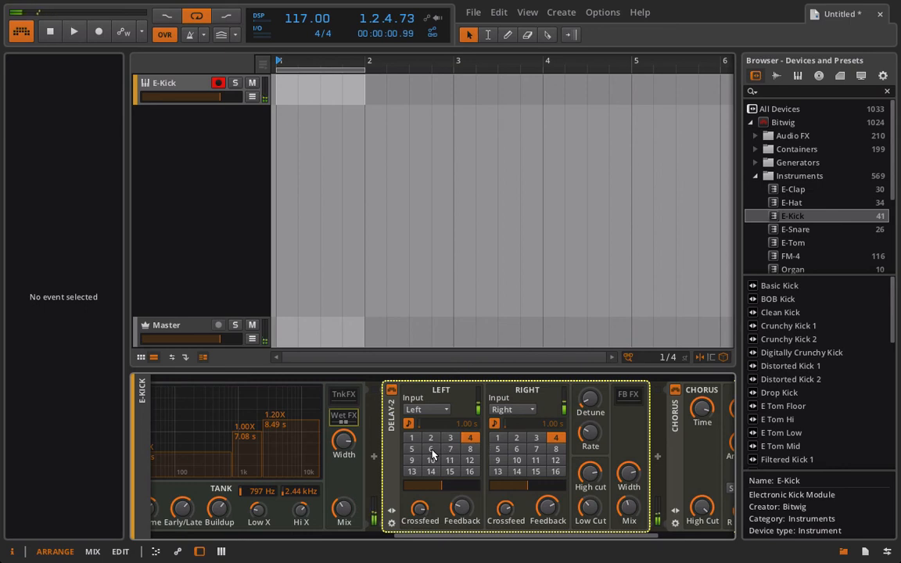
Offset the Delay-2's left time earlier and right time later, raise the left Feedback, Detune and Rate, and set Width to about 115 %.
{"action": "left_click_drag", "start_coordinate": [442, 486], "coordinate": [433, 486]}
{"action": "left_click_drag", "start_coordinate": [528, 484], "coordinate": [538, 498]}
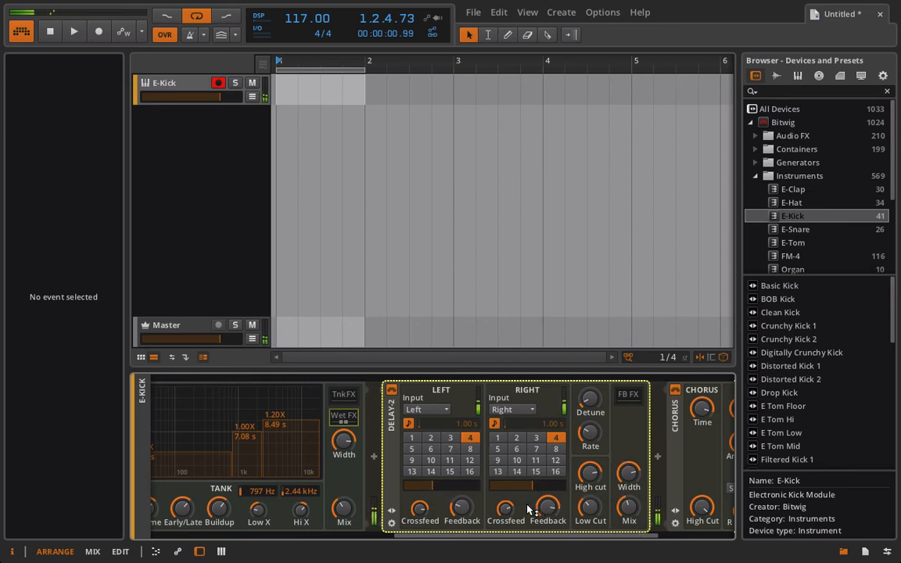
{"action": "left_click_drag", "start_coordinate": [461, 503], "coordinate": [461, 507]}
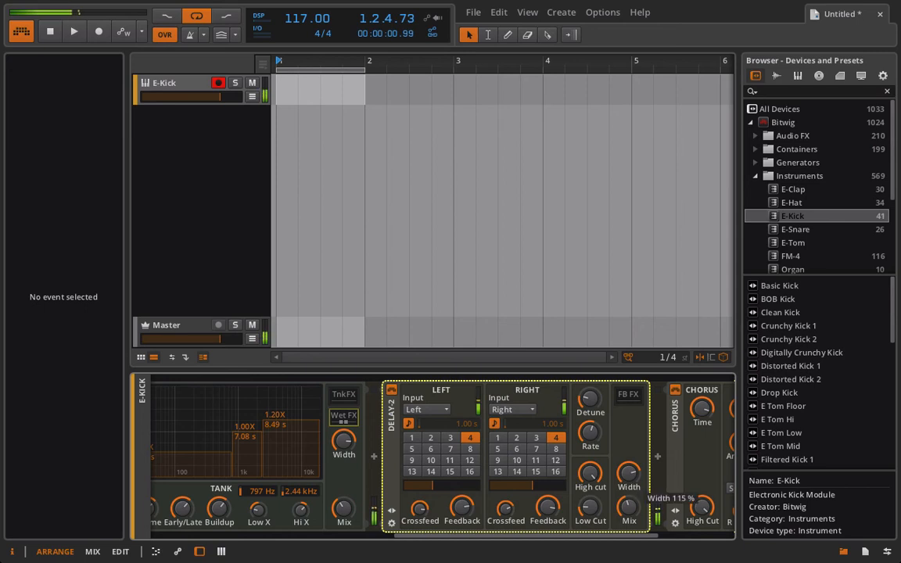
Close the Reverb's Wet FX chain.
{"action": "scroll", "coordinate": [551, 489], "scroll_direction": "left", "scroll_amount": 10}
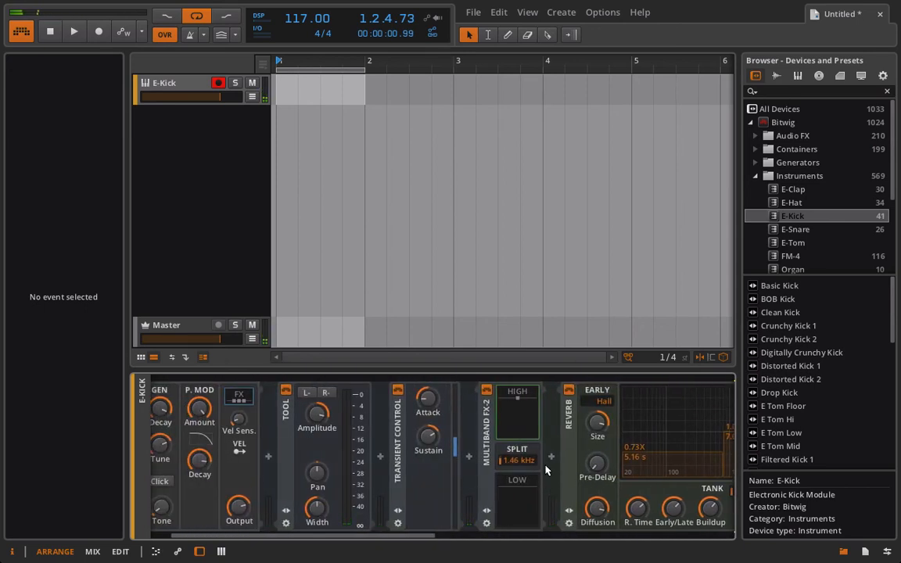
{"action": "scroll", "coordinate": [545, 470], "scroll_direction": "right", "scroll_amount": 5}
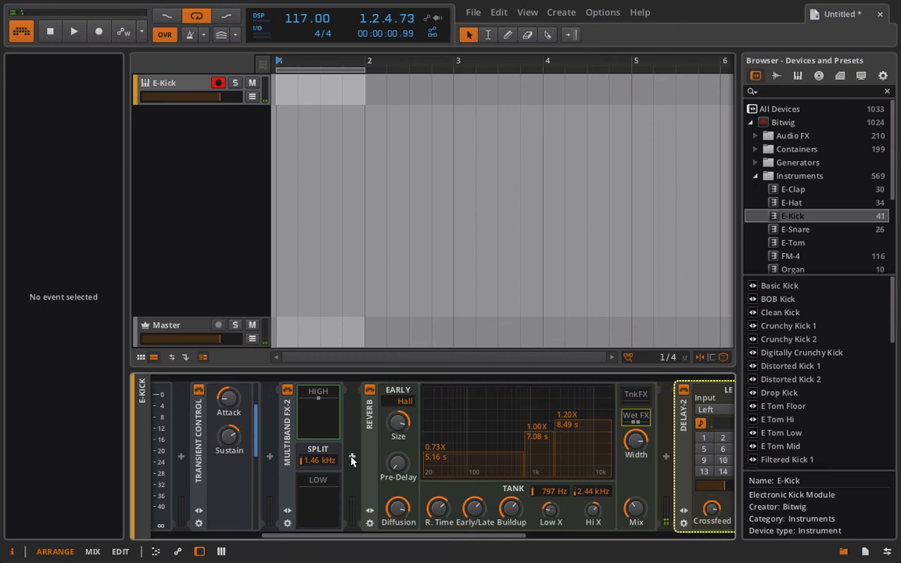
{"action": "scroll", "coordinate": [351, 461], "scroll_direction": "right", "scroll_amount": 5}
{"action": "key", "text": "Delete"}
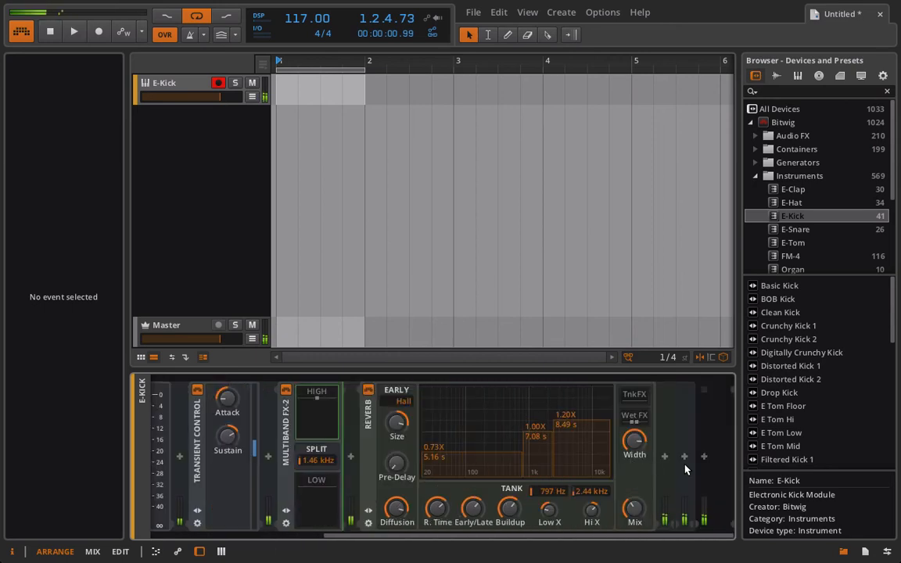
Add a Delay-1 to the High band, set its time to 3 with a shorter offset, lower its Mix and place it before the Reverb.
{"action": "left_click", "coordinate": [665, 457]}
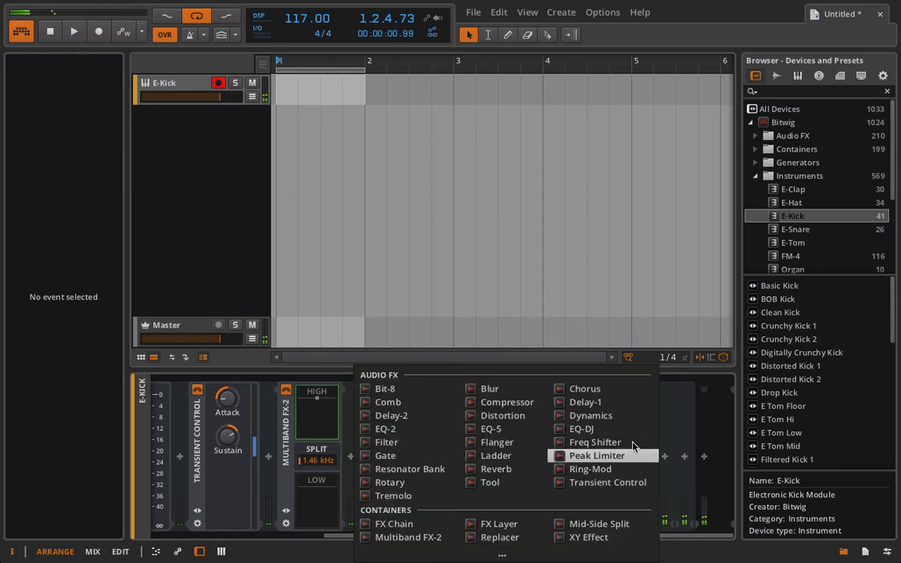
{"action": "left_click", "coordinate": [605, 402]}
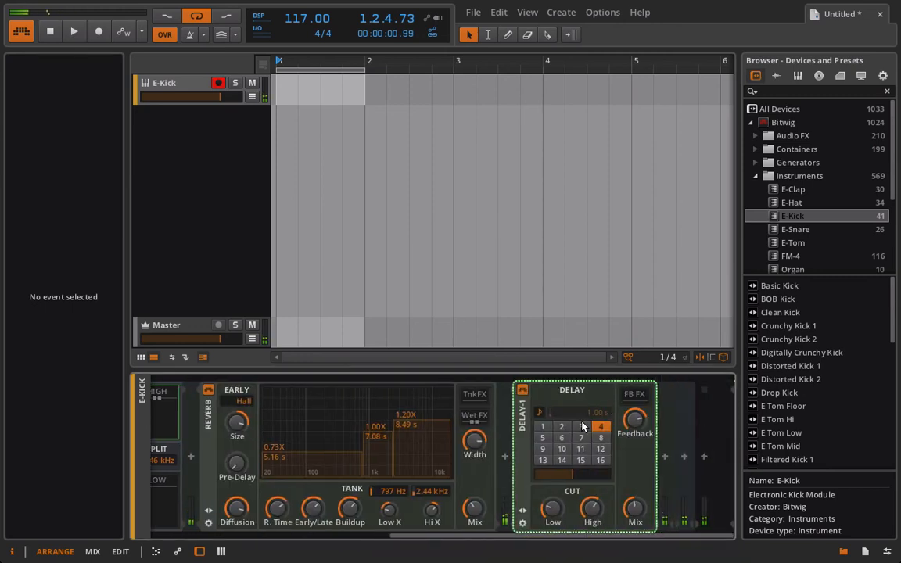
{"action": "left_click_drag", "start_coordinate": [637, 510], "coordinate": [637, 508]}
{"action": "left_click_drag", "start_coordinate": [522, 418], "coordinate": [369, 479]}
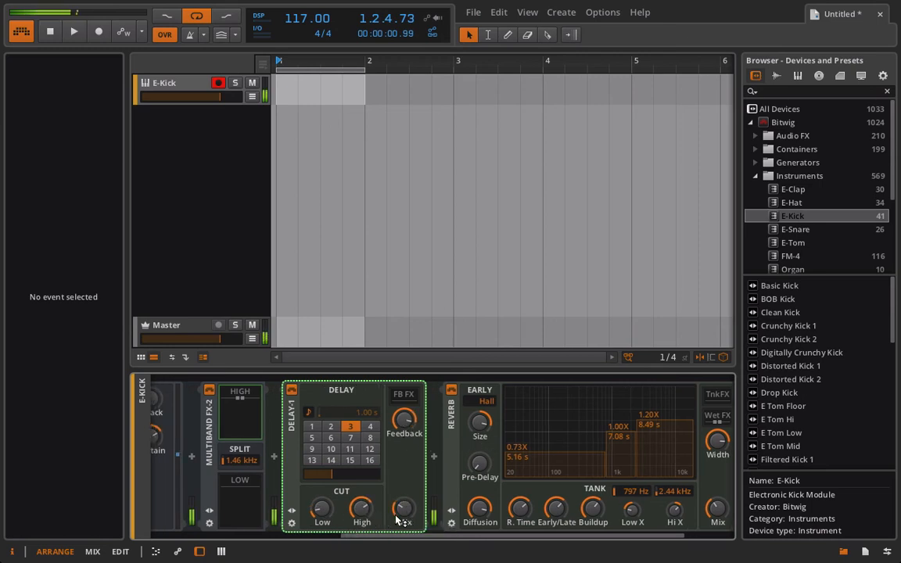
Show the Multiband FX-2's Low band, lower the E-Kick's pitch modulation Amount and raise its Decay.
{"action": "scroll", "coordinate": [314, 435], "scroll_direction": "left", "scroll_amount": 6}
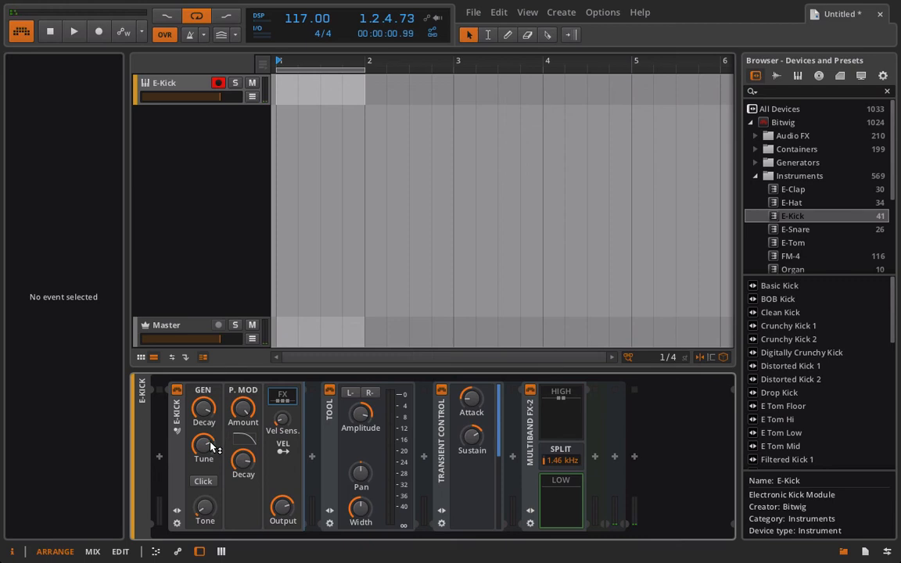
{"action": "left_click_drag", "start_coordinate": [237, 416], "coordinate": [237, 424]}
{"action": "left_click_drag", "start_coordinate": [243, 461], "coordinate": [244, 438]}
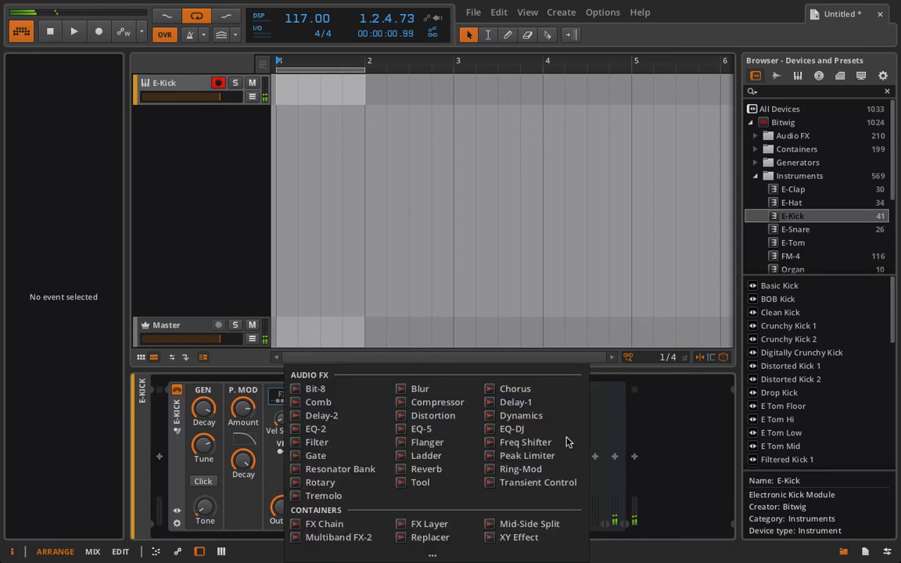
Insert an EQ-5 in the Low band and boost its band 1 by 7.50 dB at 99.6 Hz.
{"action": "left_click", "coordinate": [426, 428]}
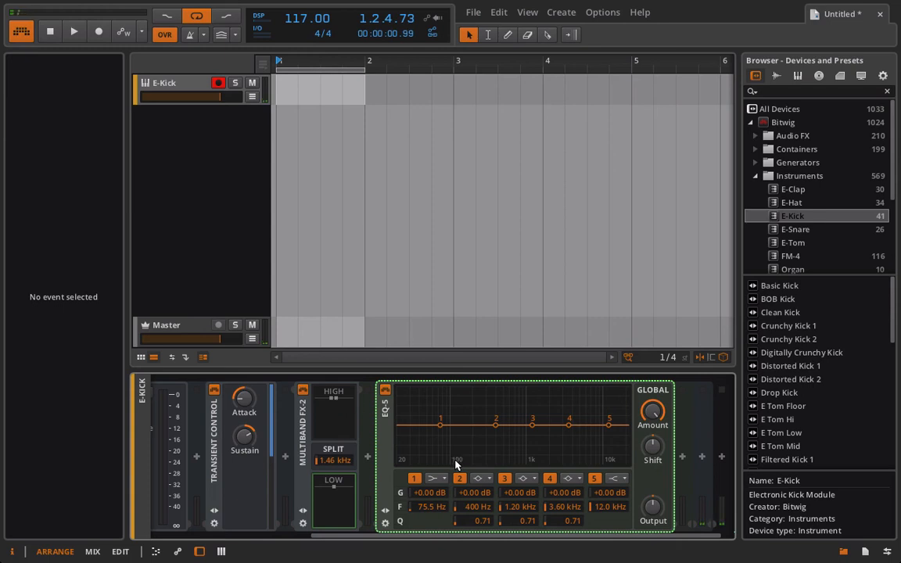
{"action": "left_click_drag", "start_coordinate": [440, 415], "coordinate": [449, 412]}
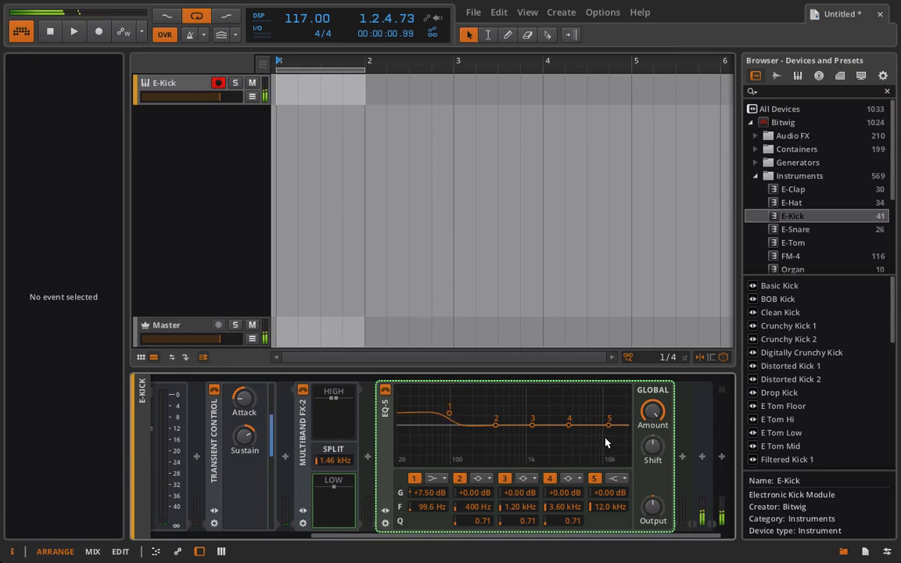
Raise the E-Kick's pitch modulation Amount again and reshape its modulation curve.
{"action": "scroll", "coordinate": [474, 486], "scroll_direction": "left", "scroll_amount": 1}
{"action": "scroll", "coordinate": [474, 491], "scroll_direction": "left", "scroll_amount": 15}
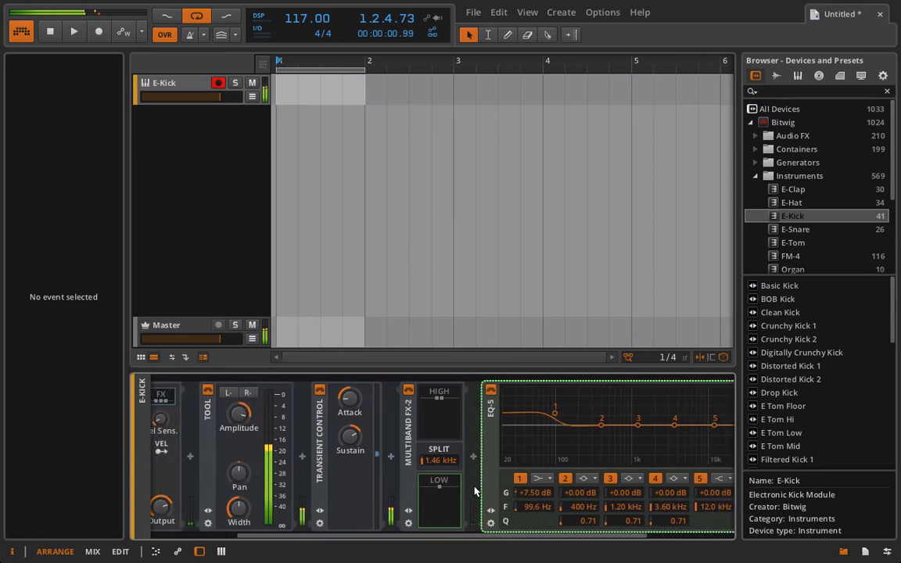
{"action": "left_click", "coordinate": [306, 529]}
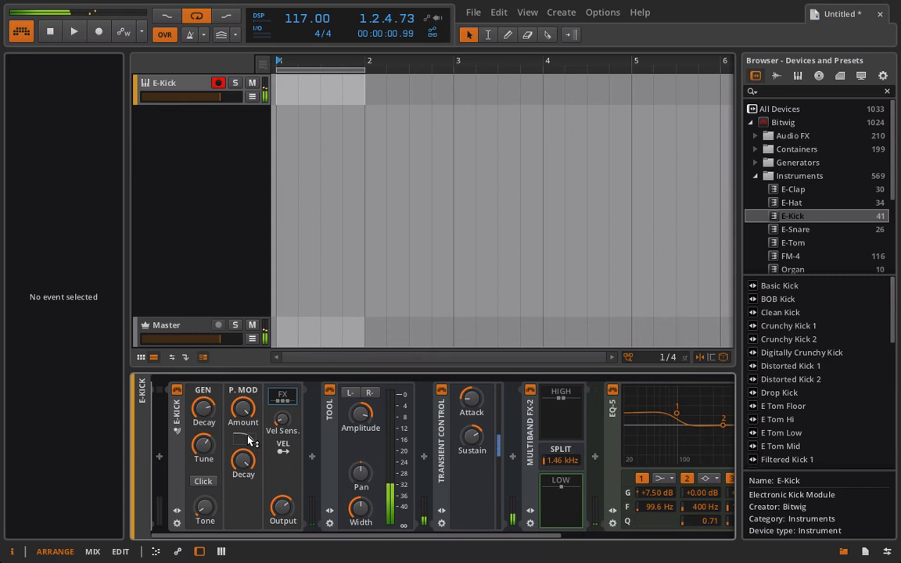
{"action": "scroll", "coordinate": [469, 453], "scroll_direction": "down", "scroll_amount": 4}
{"action": "scroll", "coordinate": [691, 474], "scroll_direction": "down", "scroll_amount": 2}
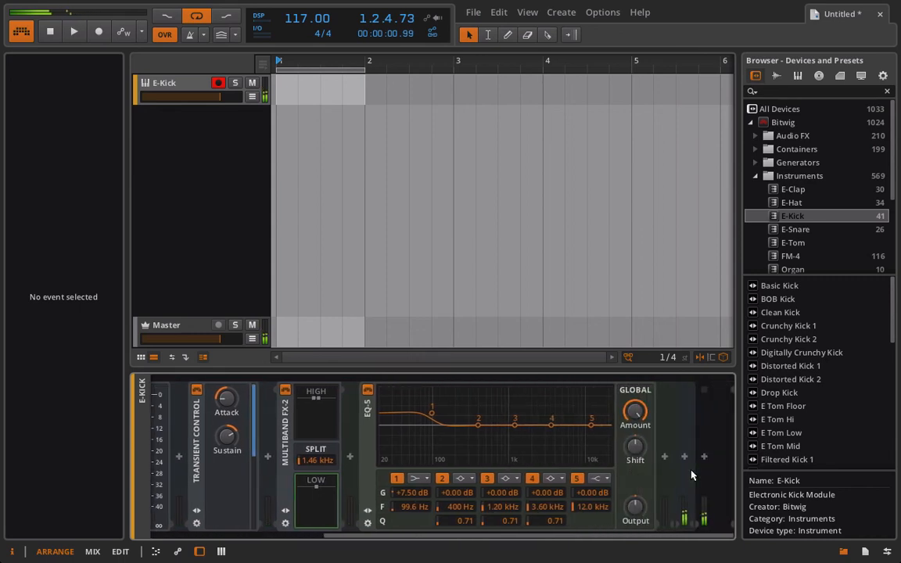
Raise the Multiband FX-2's split frequency to 4.75 kHz and boost the EQ-5's band 3 by 6.20 dB at 456 Hz.
{"action": "mouse_move", "coordinate": [316, 460]}
{"action": "left_mouse_down"}
{"action": "mouse_move", "coordinate": [316, 434]}
{"action": "mouse_move", "coordinate": [315, 461]}
{"action": "left_mouse_up"}
{"action": "left_click_drag", "start_coordinate": [513, 425], "coordinate": [482, 408]}
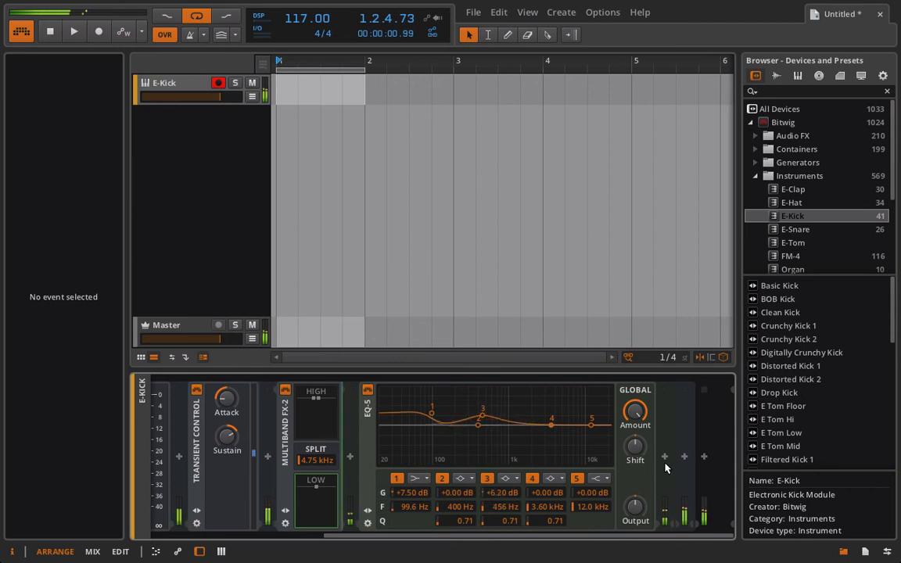
Insert a Bit-8 after the EQ-5 in the Low band, raise its clock Freq and Jitter, and lower its Mix.
{"action": "left_click", "coordinate": [664, 456]}
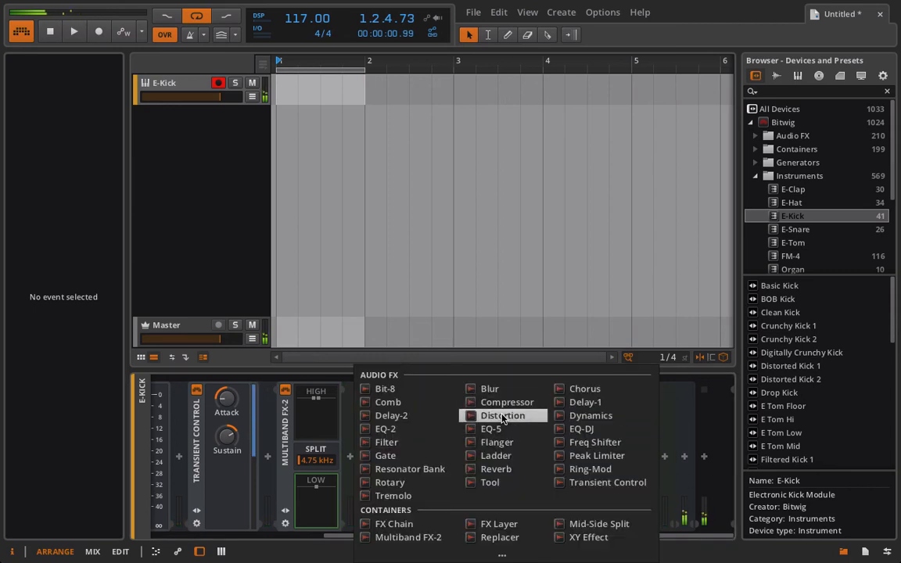
{"action": "left_click", "coordinate": [385, 389]}
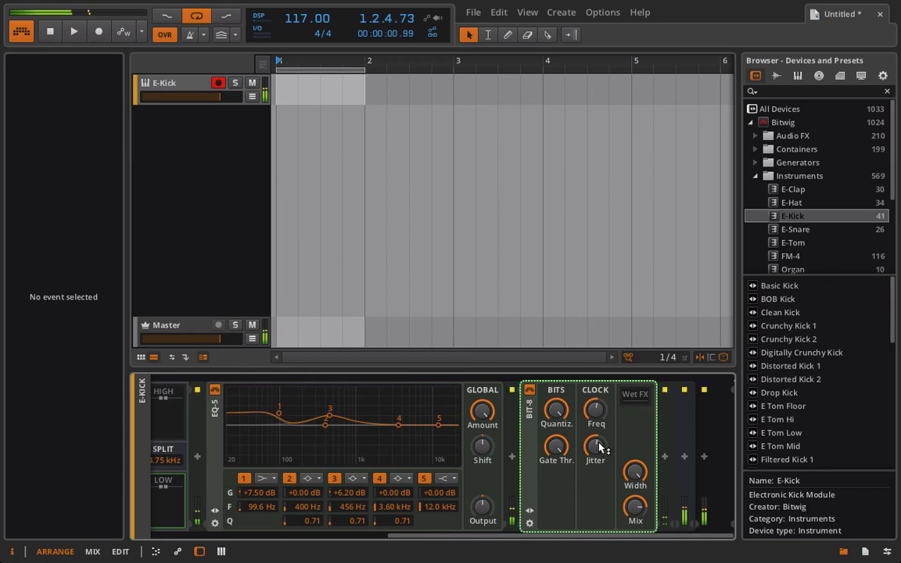
{"action": "left_click_drag", "start_coordinate": [599, 443], "coordinate": [599, 389]}
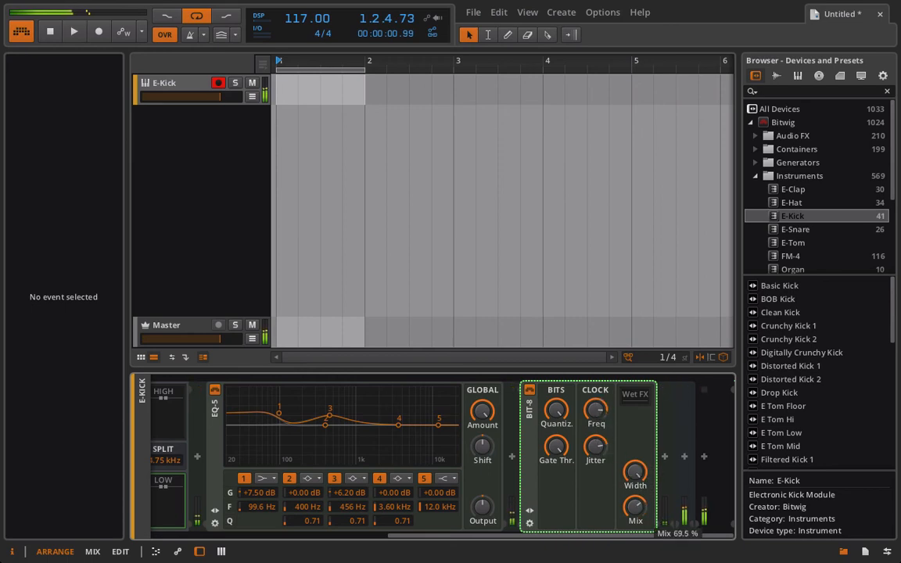
{"action": "left_click_drag", "start_coordinate": [638, 506], "coordinate": [638, 530]}
{"action": "scroll", "coordinate": [638, 506], "scroll_direction": "left", "scroll_amount": 2}
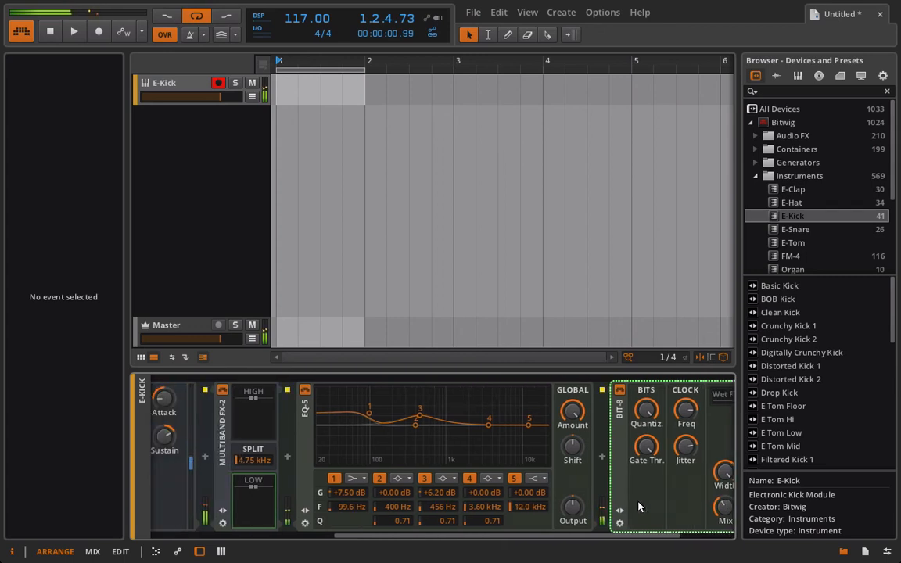
{"action": "scroll", "coordinate": [645, 493], "scroll_direction": "right", "scroll_amount": 3}
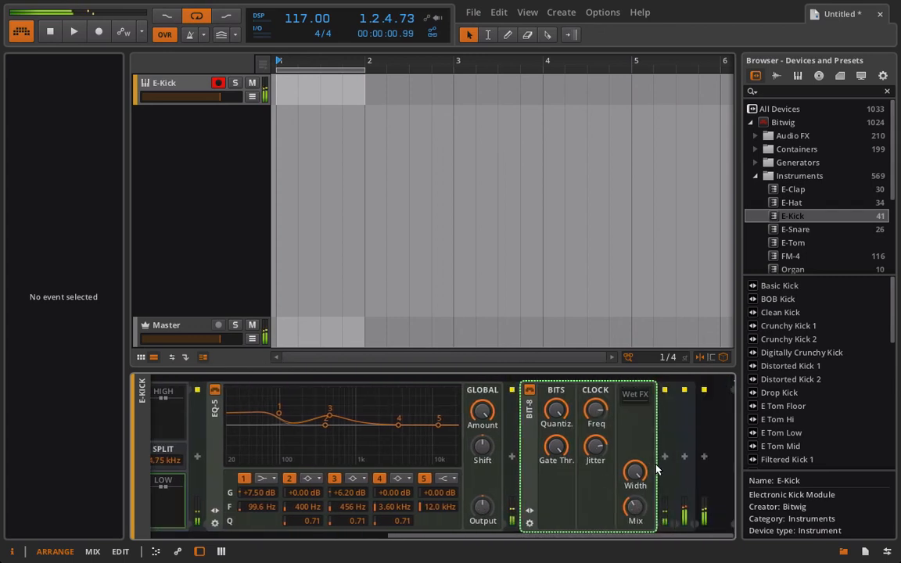
Insert a Distortion in the Bit-8's Wet FX slot and raise its Drive.
{"action": "left_click", "coordinate": [664, 457]}
{"action": "left_click", "coordinate": [663, 456]}
{"action": "left_click", "coordinate": [631, 395]}
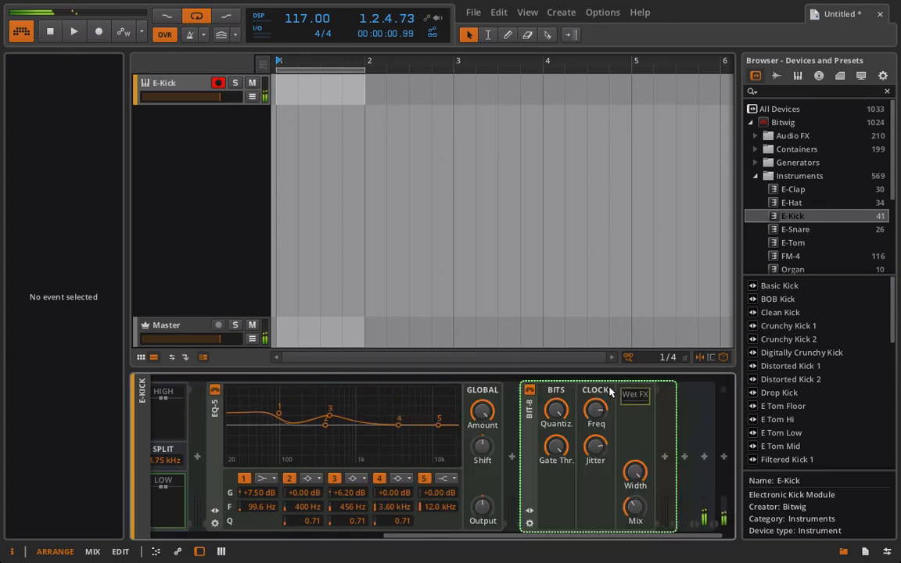
{"action": "left_click", "coordinate": [662, 456]}
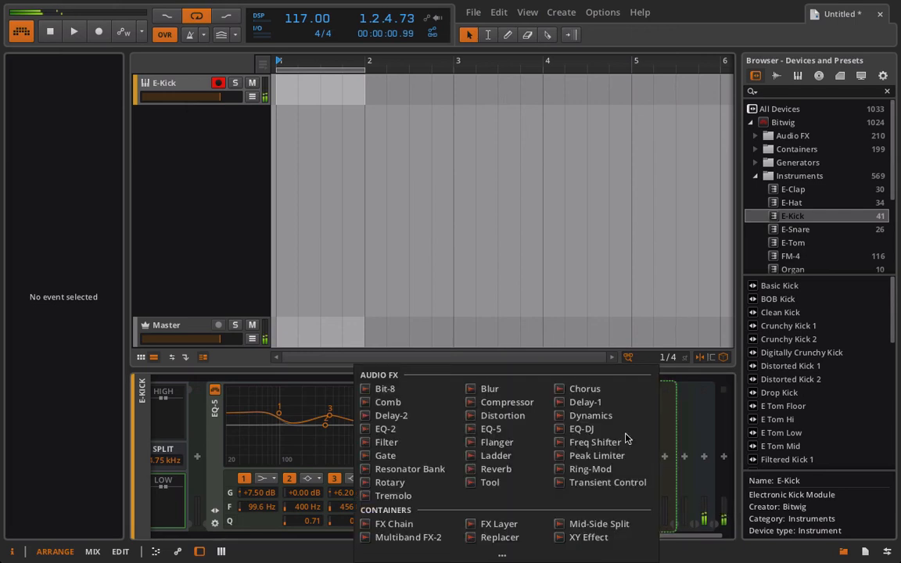
{"action": "left_click", "coordinate": [491, 416]}
{"action": "scroll", "coordinate": [645, 468], "scroll_direction": "right", "scroll_amount": 5}
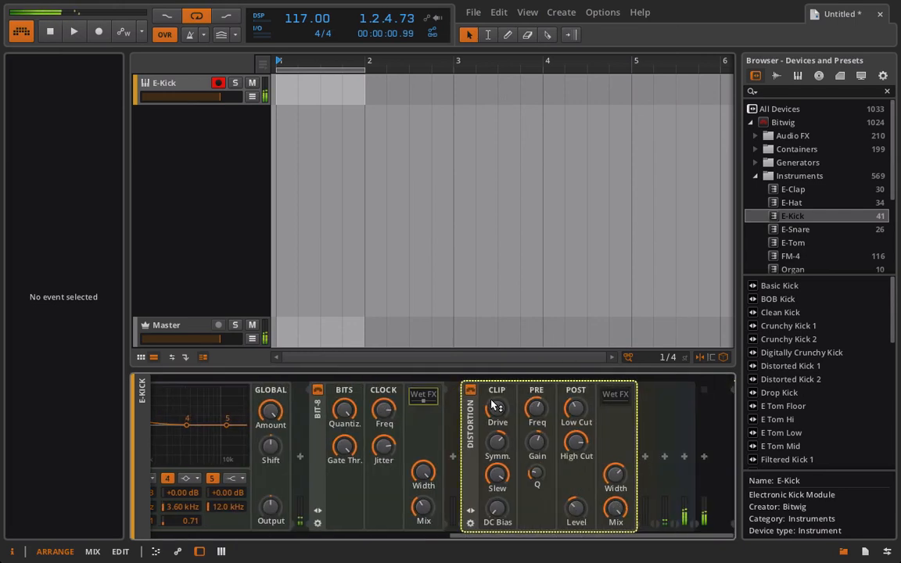
{"action": "left_click_drag", "start_coordinate": [494, 403], "coordinate": [493, 363]}
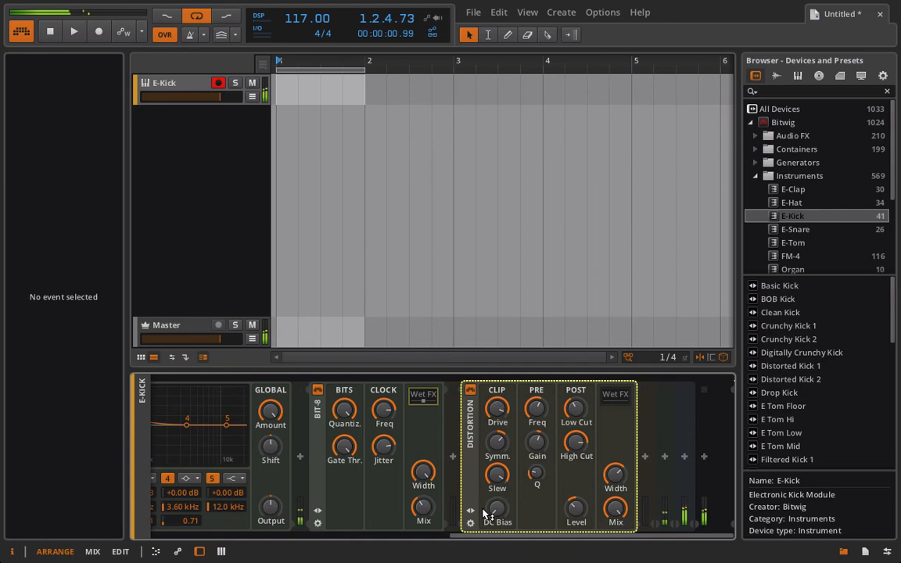
Show the Multiband FX-2's High band and review the device chain from its Delay-1 and Reverb back to the E-Kick.
{"action": "scroll", "coordinate": [484, 514], "scroll_direction": "left", "scroll_amount": 5}
{"action": "scroll", "coordinate": [483, 513], "scroll_direction": "left", "scroll_amount": 2}
{"action": "left_click", "coordinate": [429, 396]}
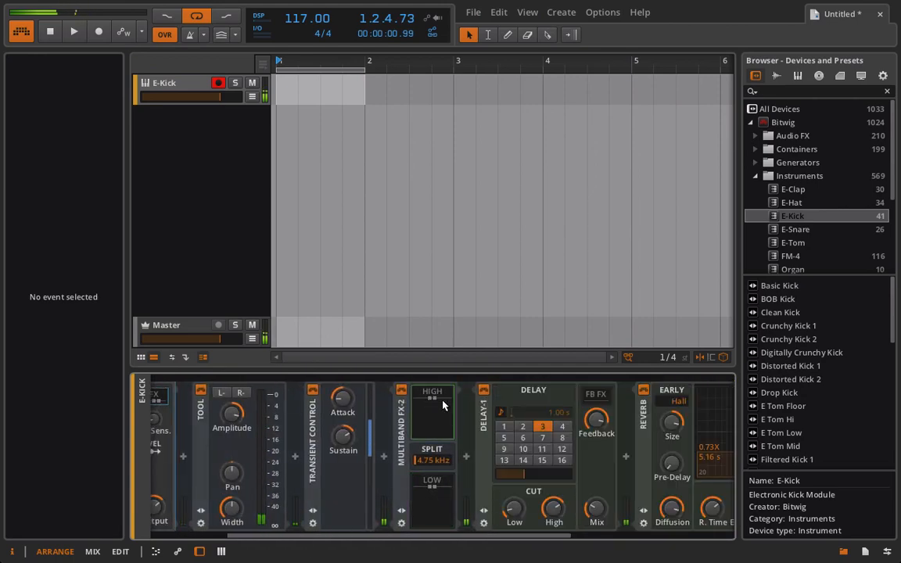
{"action": "scroll", "coordinate": [527, 429], "scroll_direction": "right", "scroll_amount": 5}
{"action": "scroll", "coordinate": [527, 429], "scroll_direction": "left", "scroll_amount": 5}
{"action": "scroll", "coordinate": [402, 426], "scroll_direction": "right", "scroll_amount": 5}
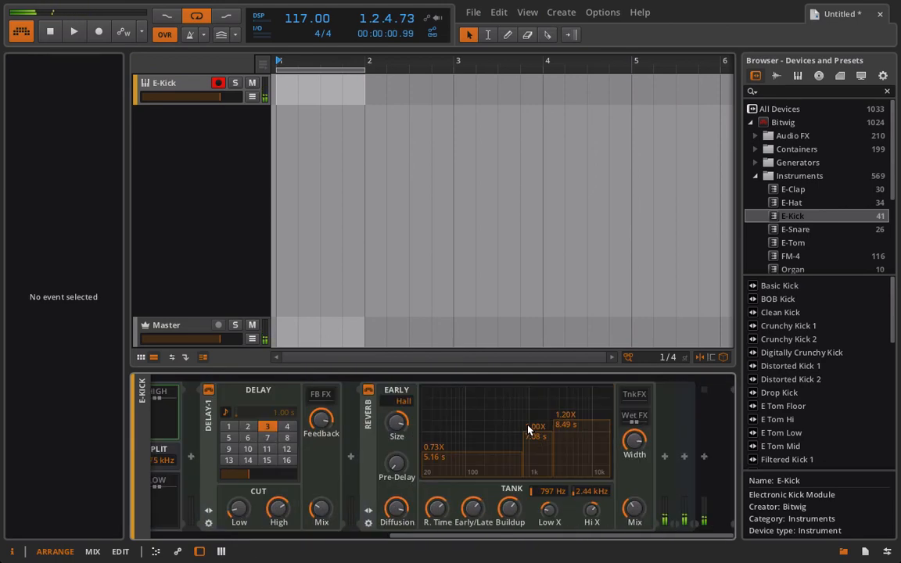
{"action": "scroll", "coordinate": [403, 426], "scroll_direction": "left", "scroll_amount": 1}
{"action": "scroll", "coordinate": [401, 426], "scroll_direction": "left", "scroll_amount": 3}
{"action": "scroll", "coordinate": [401, 426], "scroll_direction": "left", "scroll_amount": 2}
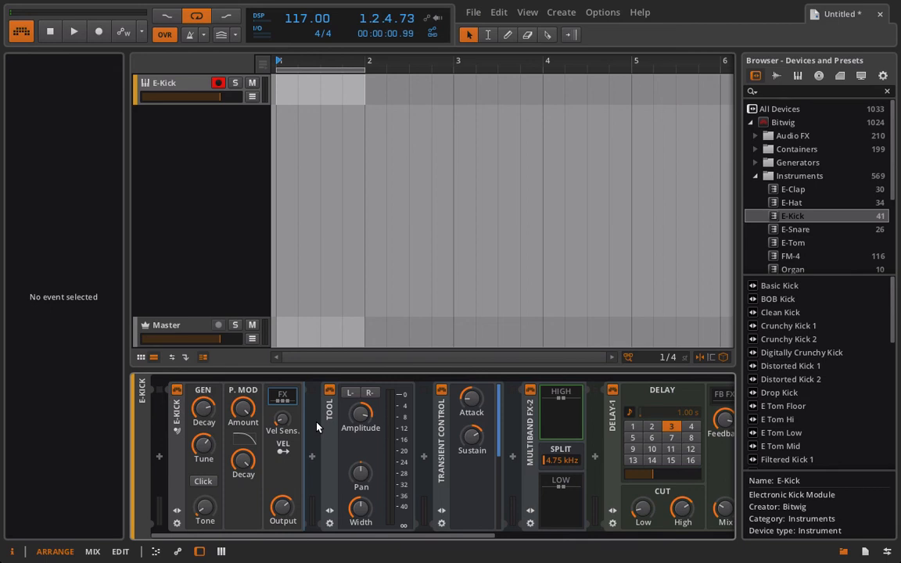
Create an audio track, set its input to E-Kick (Pre-Fader) and arm it for recording.
{"action": "right_click", "coordinate": [196, 138]}
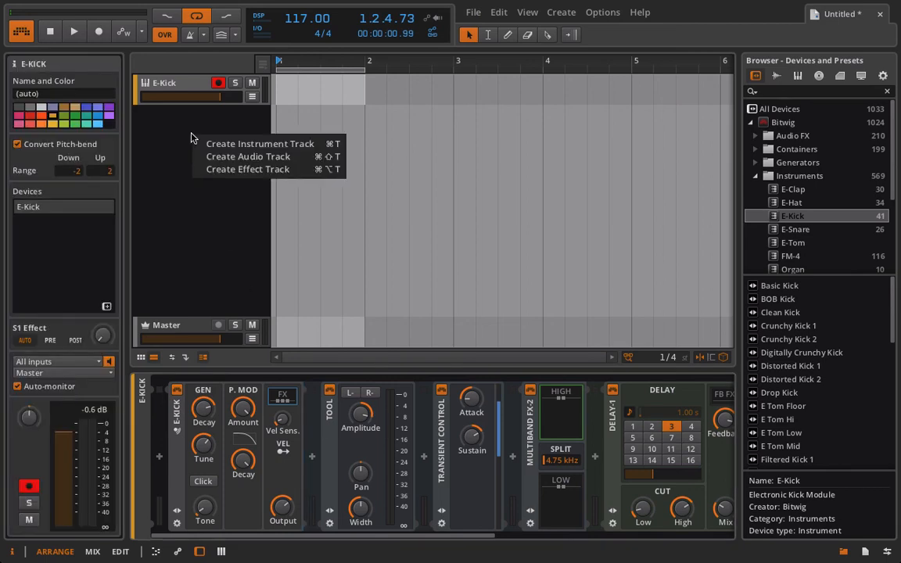
{"action": "left_click", "coordinate": [209, 154]}
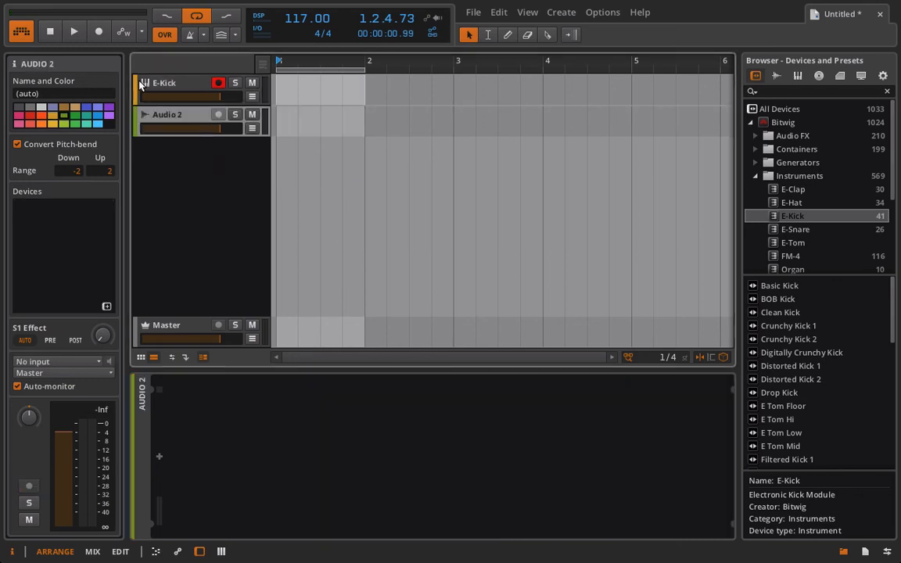
{"action": "left_click", "coordinate": [57, 378]}
{"action": "left_click", "coordinate": [115, 379]}
{"action": "left_click", "coordinate": [81, 362]}
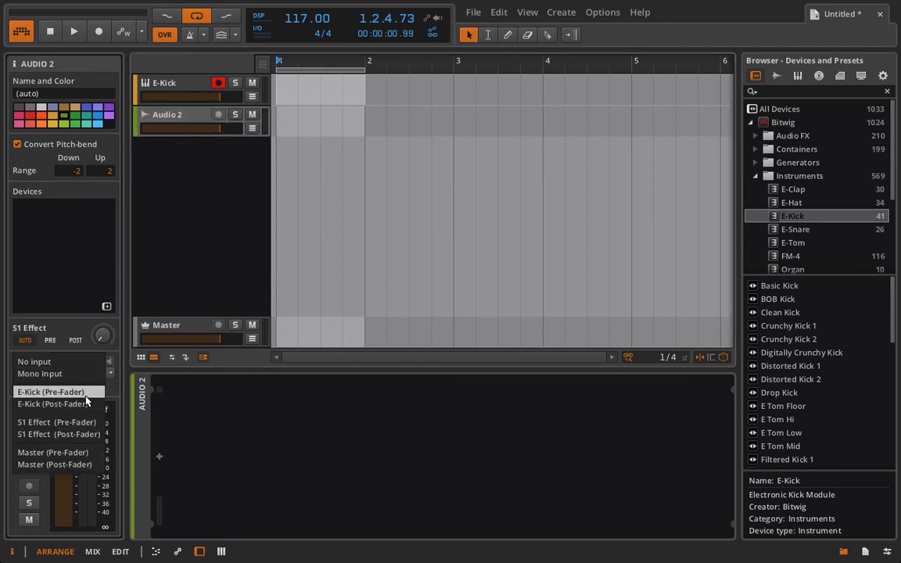
{"action": "left_click", "coordinate": [79, 393]}
{"action": "left_click", "coordinate": [218, 115]}
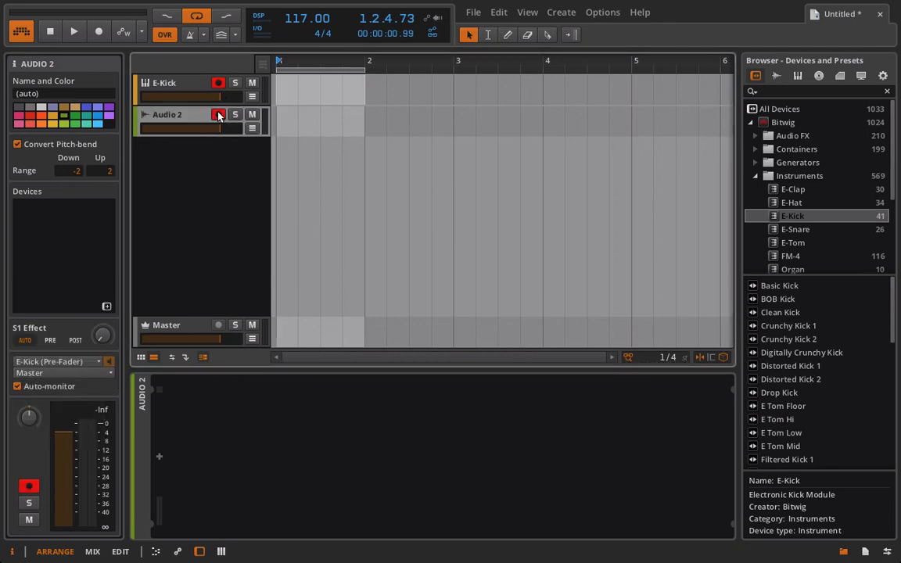
Record the E-Kick's output into the arrangement with looping turned off, and stop playback after about two and a half bars.
{"action": "left_click", "coordinate": [97, 32]}
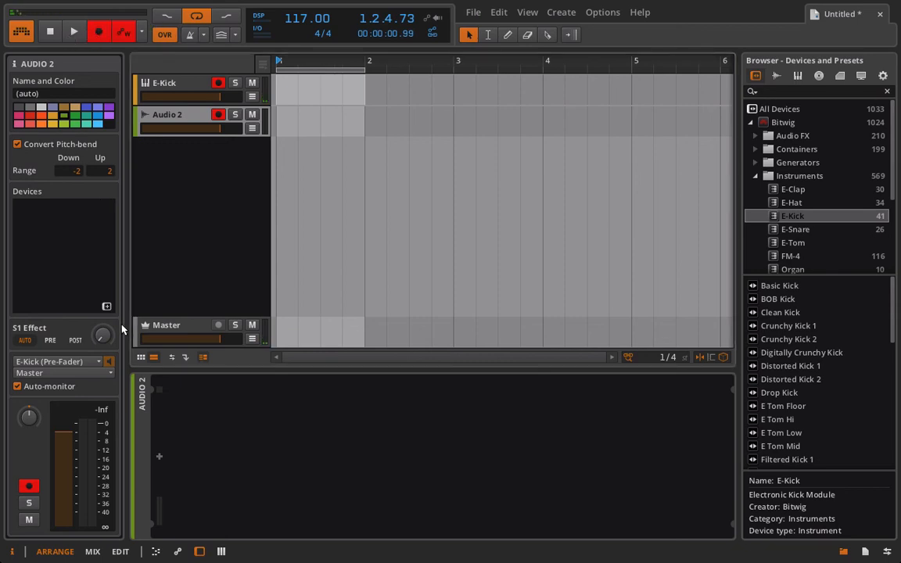
{"action": "left_click", "coordinate": [72, 35]}
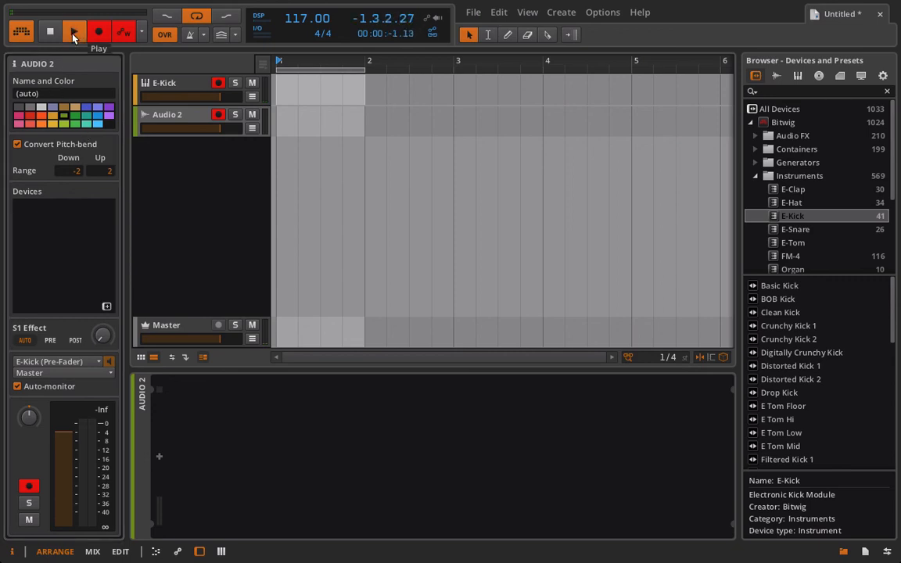
{"action": "left_click", "coordinate": [198, 20]}
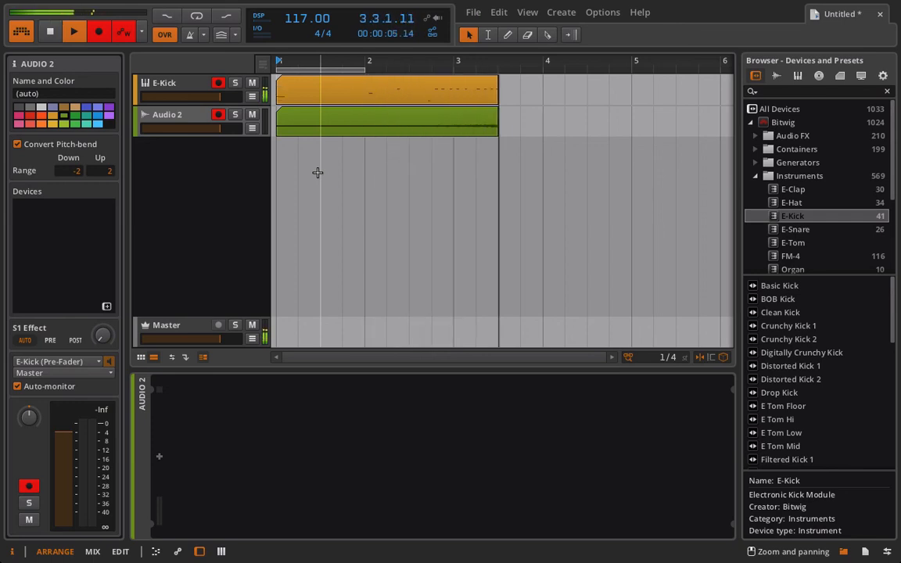
{"action": "key", "text": "space"}
Delete the E-Kick track, play back the recorded audio and raise the audio track's volume.
{"action": "left_click", "coordinate": [171, 83]}
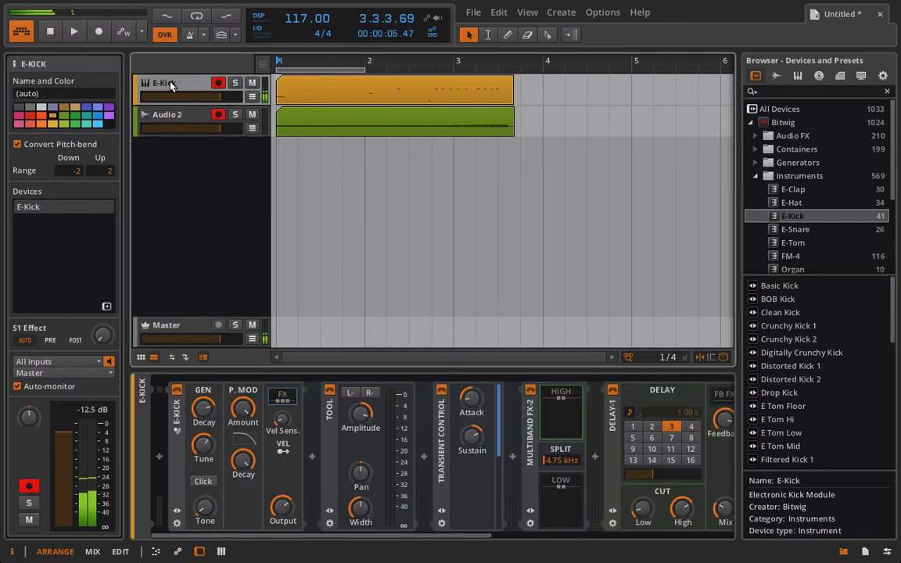
{"action": "key", "text": "Delete"}
{"action": "key", "text": "space"}
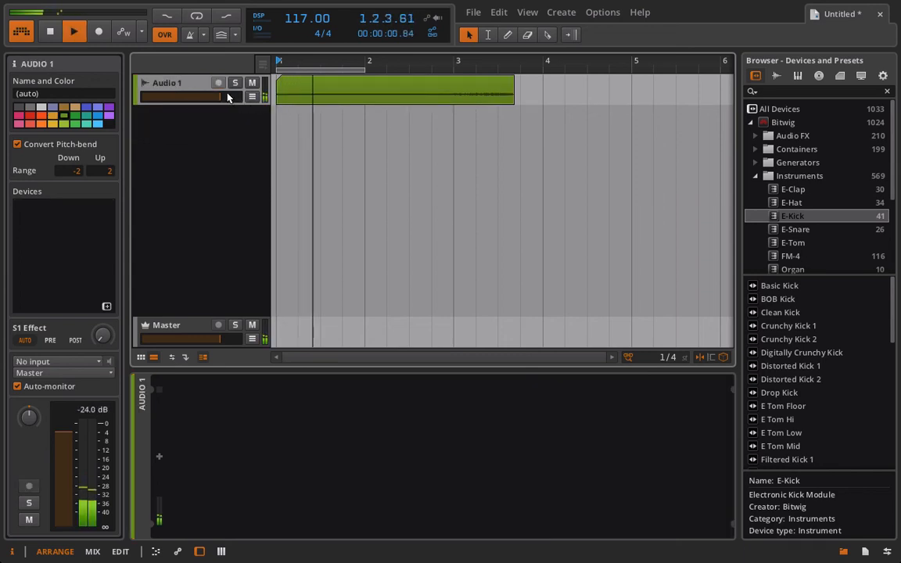
{"action": "left_click_drag", "start_coordinate": [220, 97], "coordinate": [231, 97]}
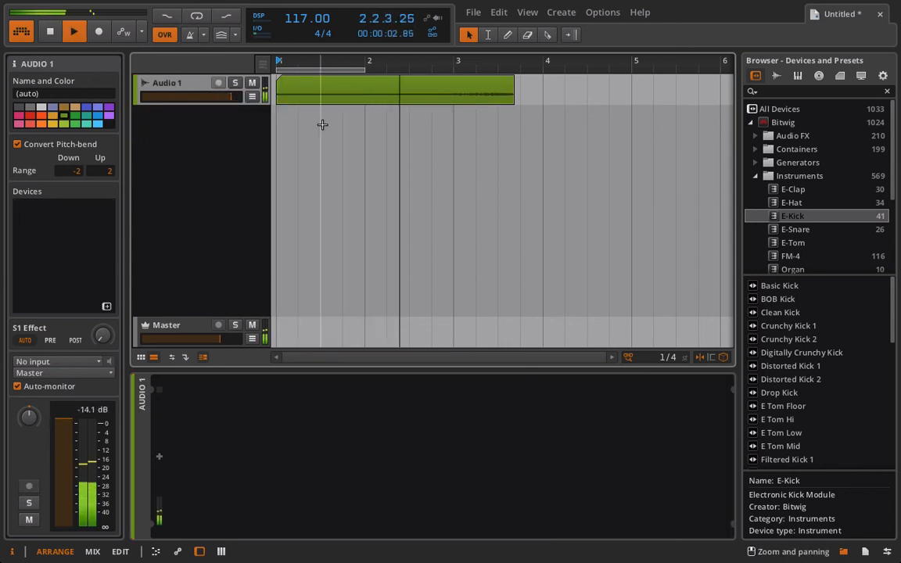
Open the recorded clip in the detail editor and show its Pitch expression.
{"action": "double_click", "coordinate": [424, 94]}
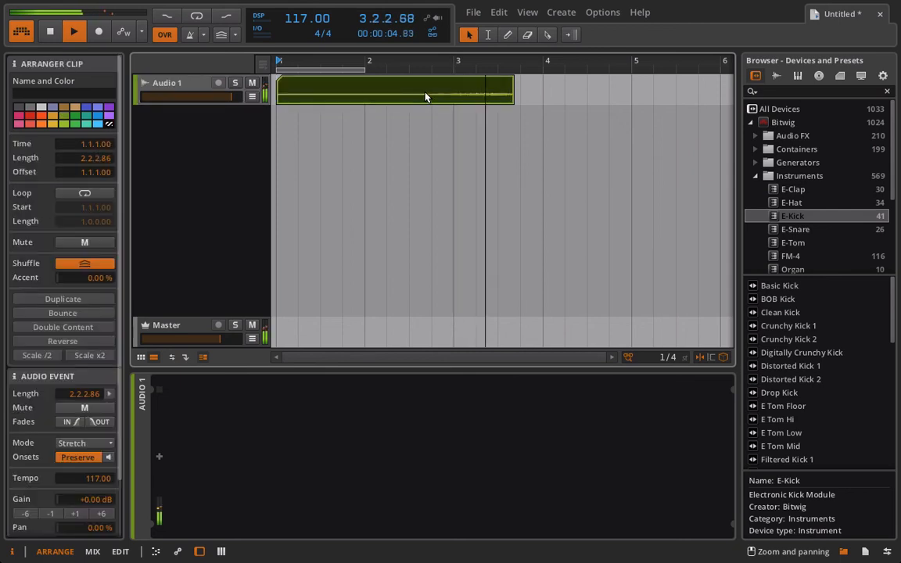
{"action": "left_click", "coordinate": [169, 494]}
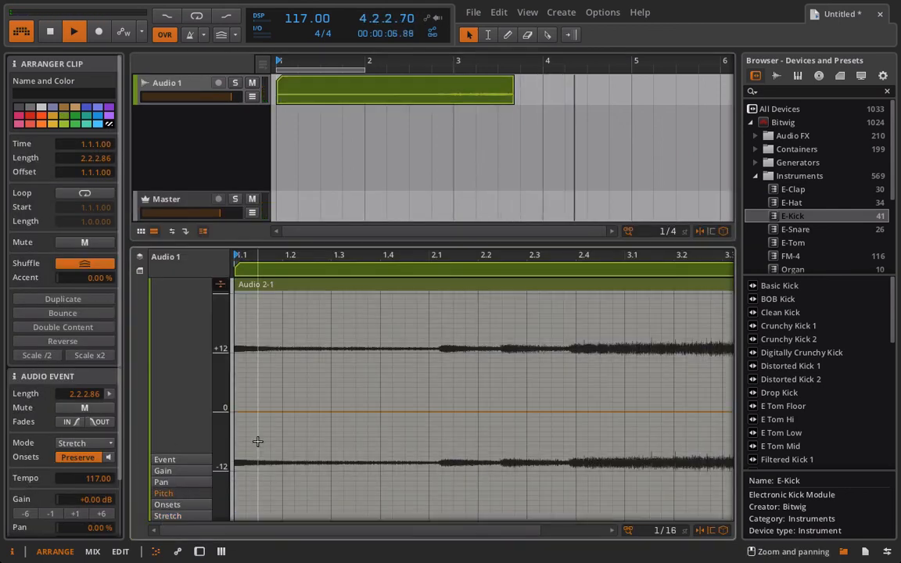
{"action": "scroll", "coordinate": [265, 416], "scroll_direction": "right", "scroll_amount": 6}
{"action": "key", "text": "space"}
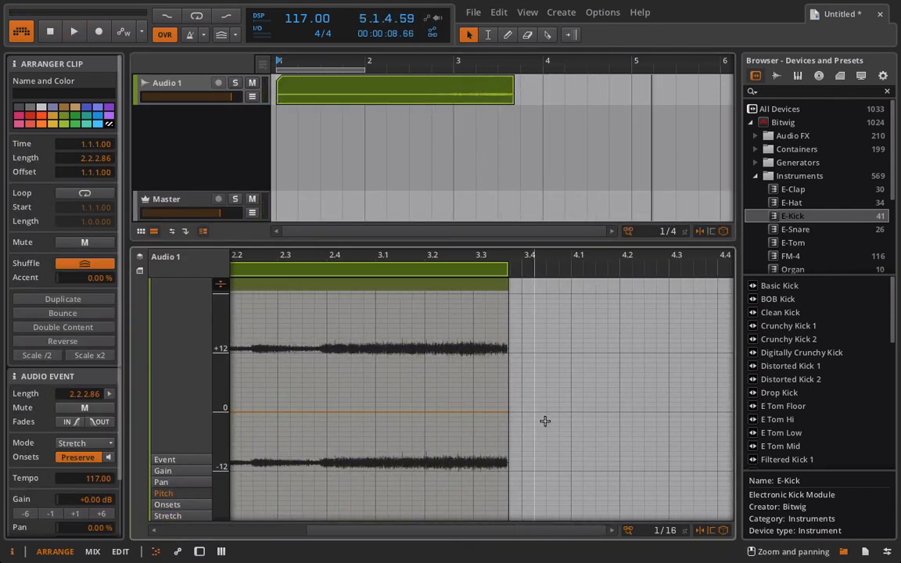
Draw a downward pitch ramp ending below -12 at the clip's end, bend it into a curve and listen to it.
{"action": "key", "text": "space"}
{"action": "left_click_drag", "start_coordinate": [500, 418], "coordinate": [509, 478]}
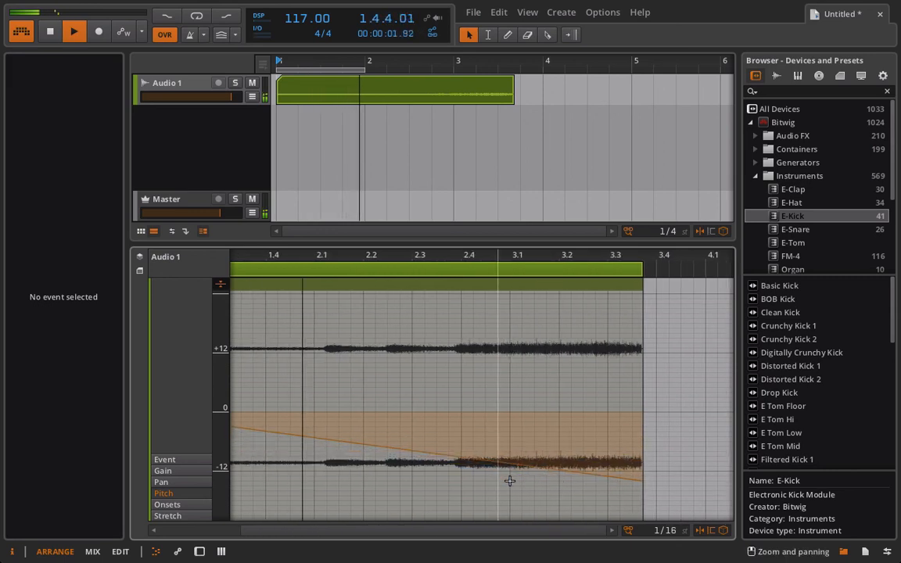
{"action": "left_click_drag", "start_coordinate": [454, 454], "coordinate": [452, 415]}
{"action": "scroll", "coordinate": [452, 415], "scroll_direction": "left", "scroll_amount": 4}
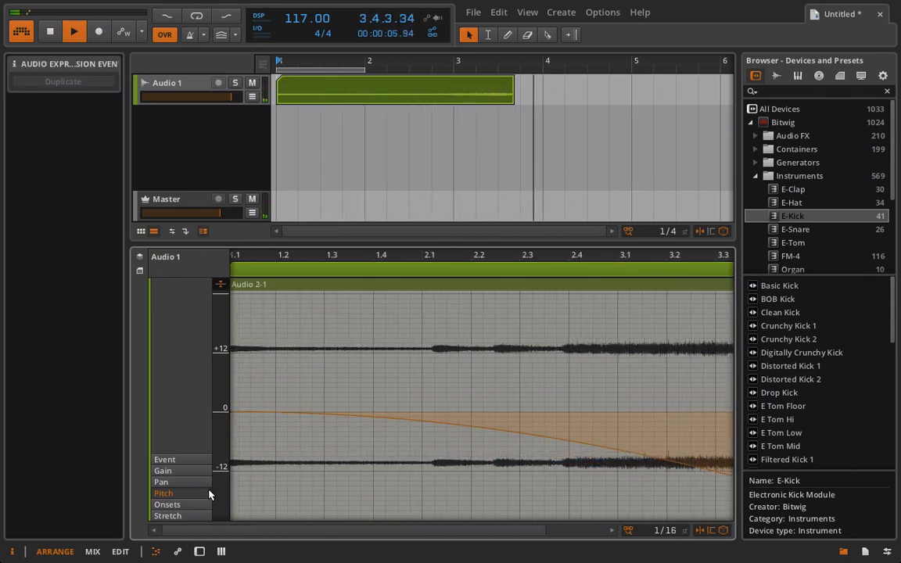
{"action": "key", "text": "space"}
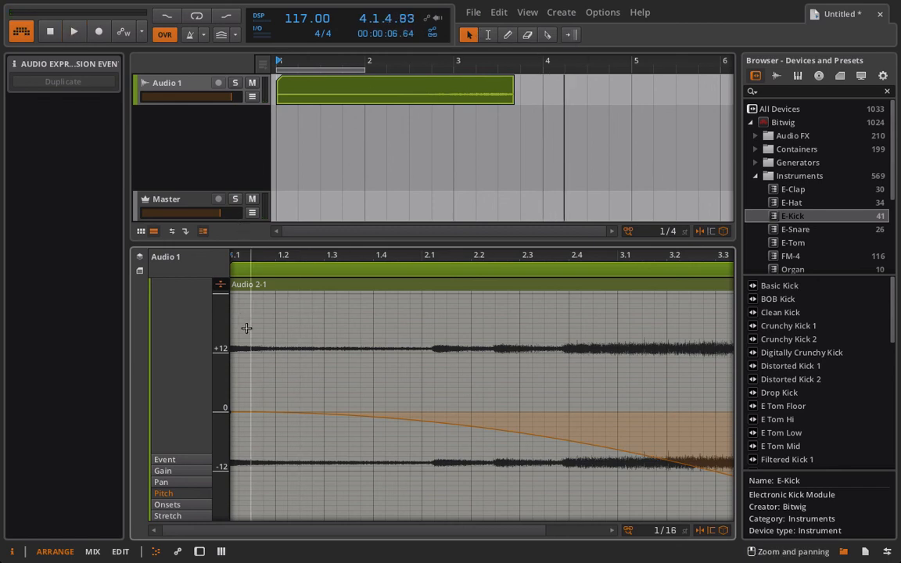
Delete the audio track, create an instrument track with a fresh E-Kick and show its device chain.
{"action": "left_click", "coordinate": [196, 83]}
{"action": "key", "text": "Delete"}
{"action": "right_click", "coordinate": [188, 84]}
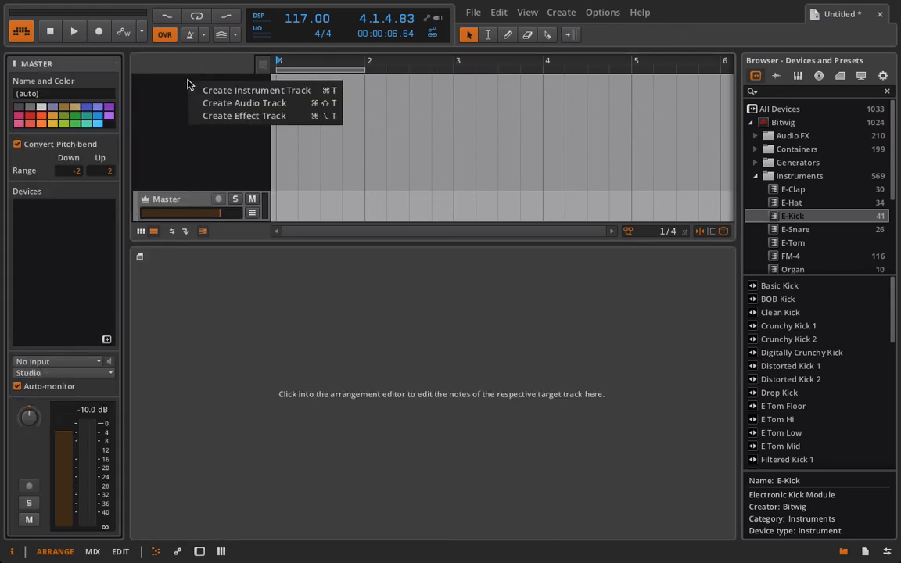
{"action": "left_click", "coordinate": [234, 91]}
{"action": "left_click_drag", "start_coordinate": [829, 215], "coordinate": [188, 89]}
{"action": "double_click", "coordinate": [235, 245]}
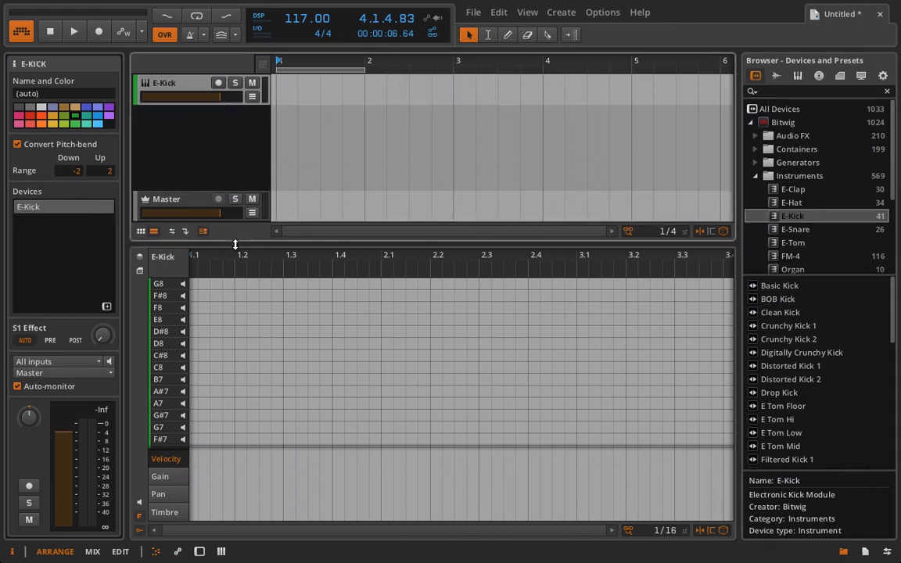
{"action": "key", "text": "d"}
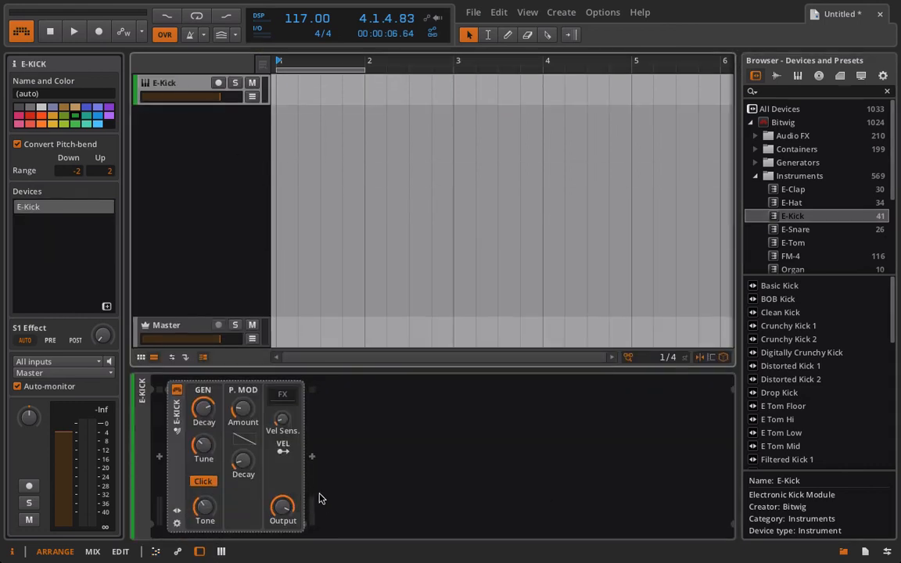
Open the new E-Kick's FX slot and insert a Ladder filter in it.
{"action": "right_click", "coordinate": [273, 401]}
{"action": "left_click", "coordinate": [302, 386]}
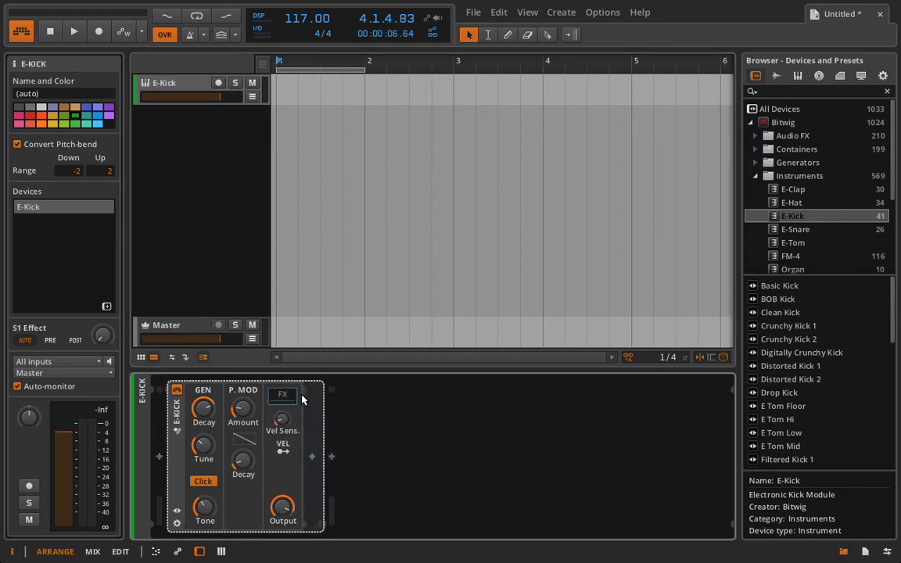
{"action": "left_click", "coordinate": [312, 459]}
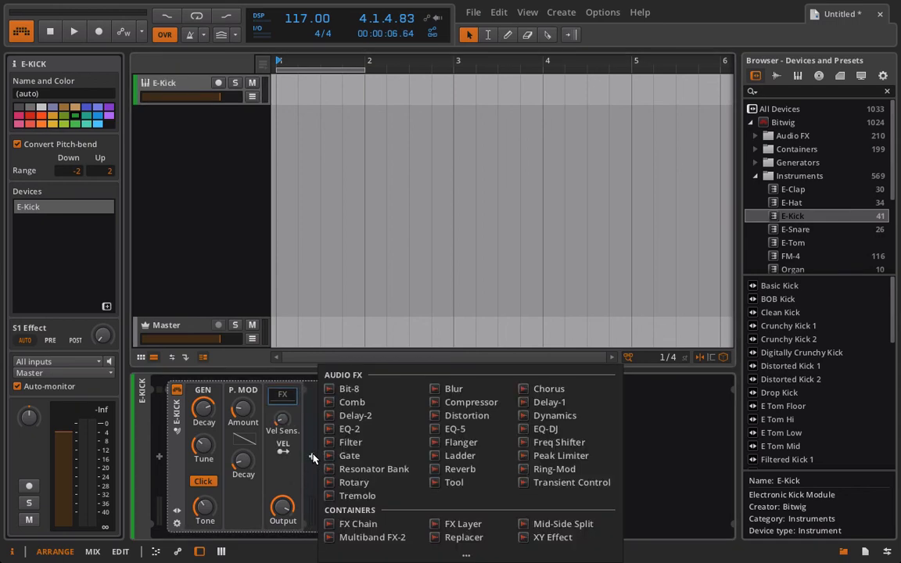
{"action": "left_click", "coordinate": [467, 455]}
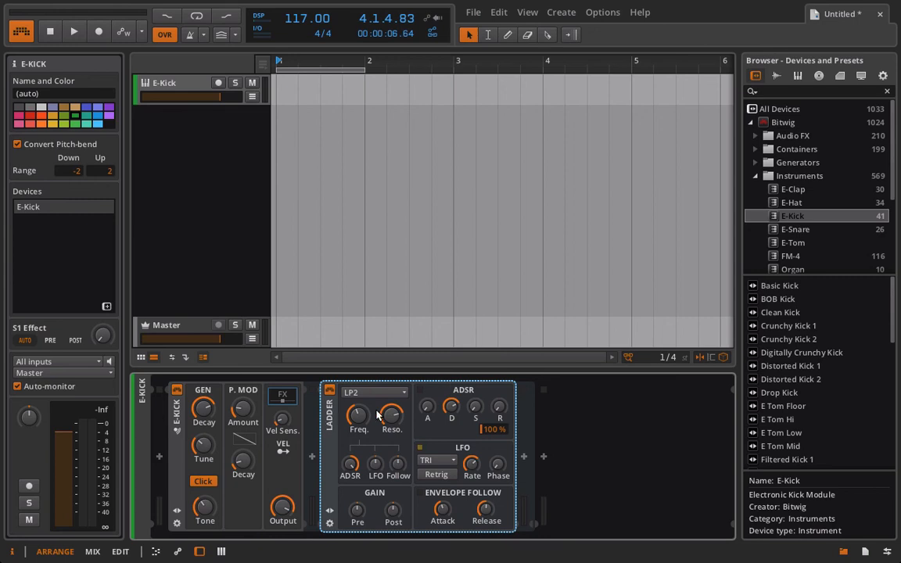
Arm the E-Kick track for live playing and lower the E-Kick's output level.
{"action": "key", "text": "space"}
{"action": "key", "text": "space"}
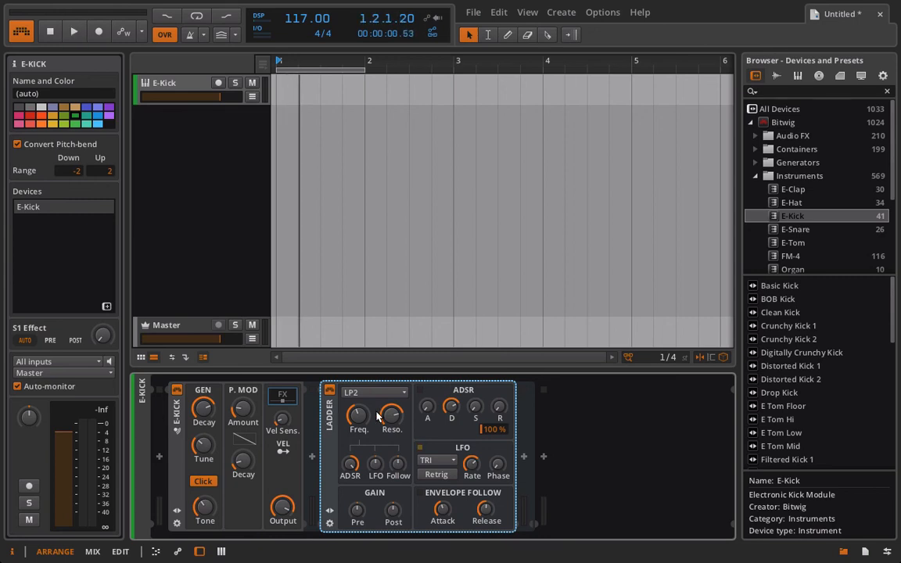
{"action": "left_click", "coordinate": [218, 82]}
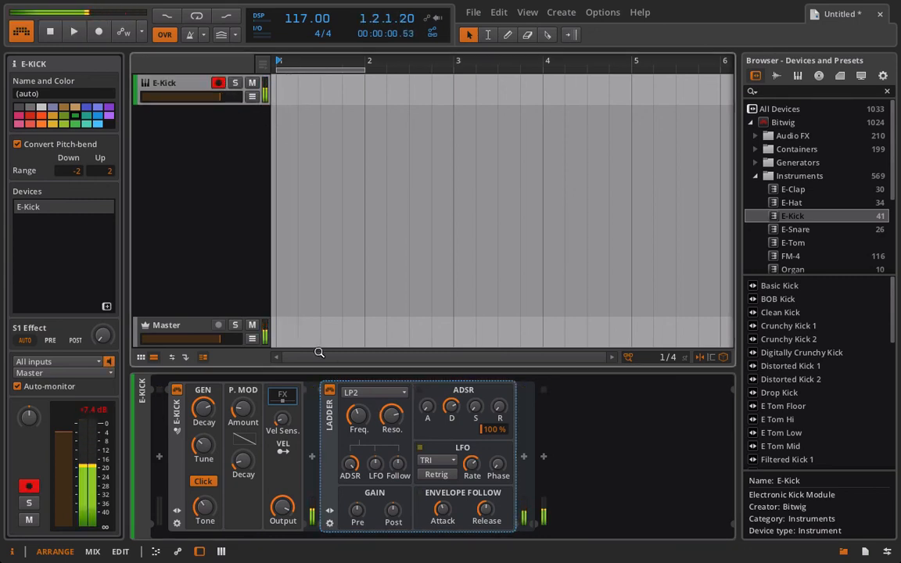
{"action": "left_click_drag", "start_coordinate": [283, 508], "coordinate": [283, 529]}
Reduce the Ladder filter's ADSR modulation amount, try different frequency and resonance settings, and switch the filter mode to BP2.
{"action": "left_click_drag", "start_coordinate": [350, 465], "coordinate": [350, 480]}
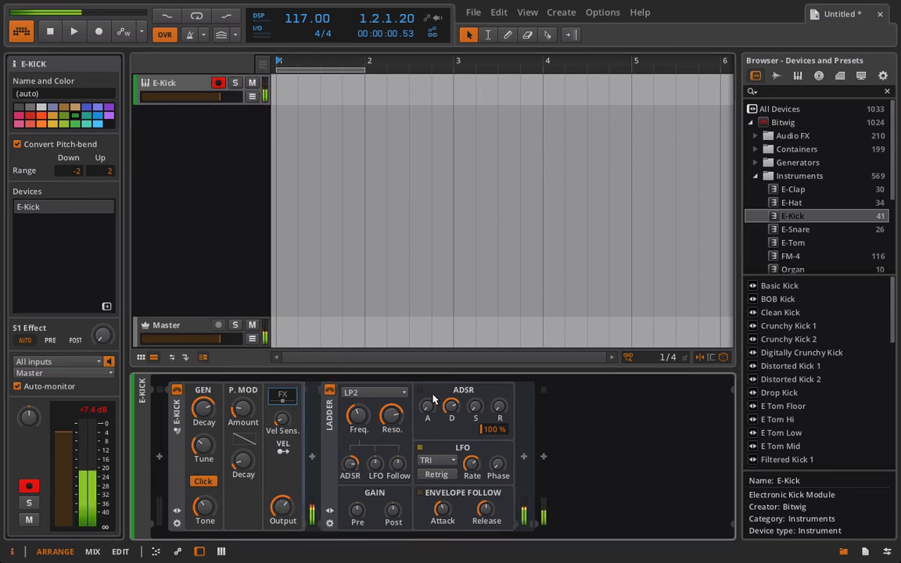
{"action": "left_click_drag", "start_coordinate": [359, 417], "coordinate": [359, 389]}
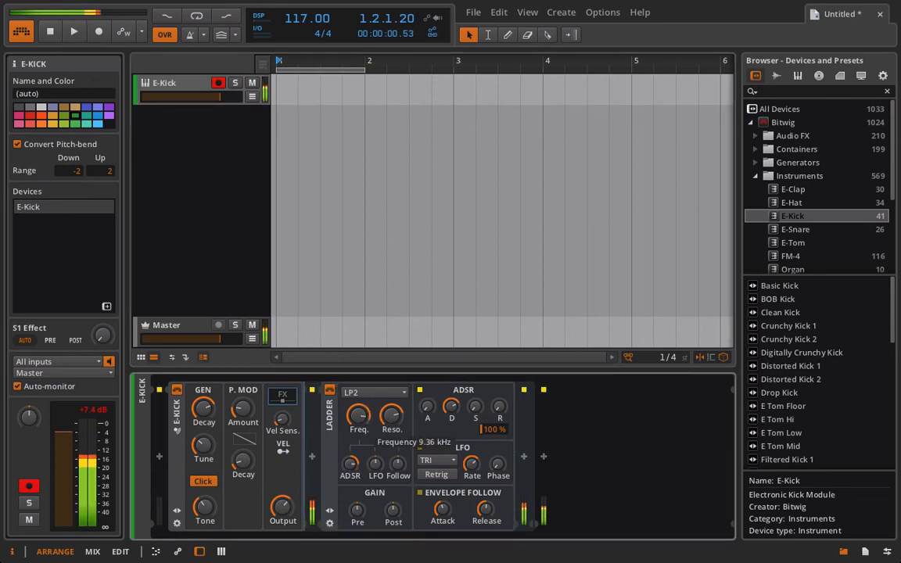
{"action": "left_click_drag", "start_coordinate": [391, 416], "coordinate": [359, 401]}
{"action": "left_click", "coordinate": [364, 394]}
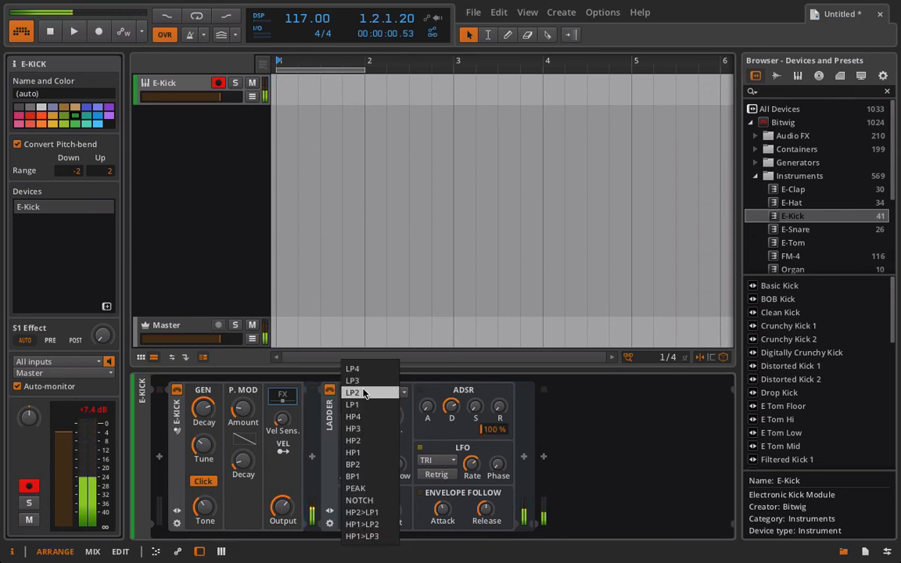
{"action": "left_click", "coordinate": [368, 467]}
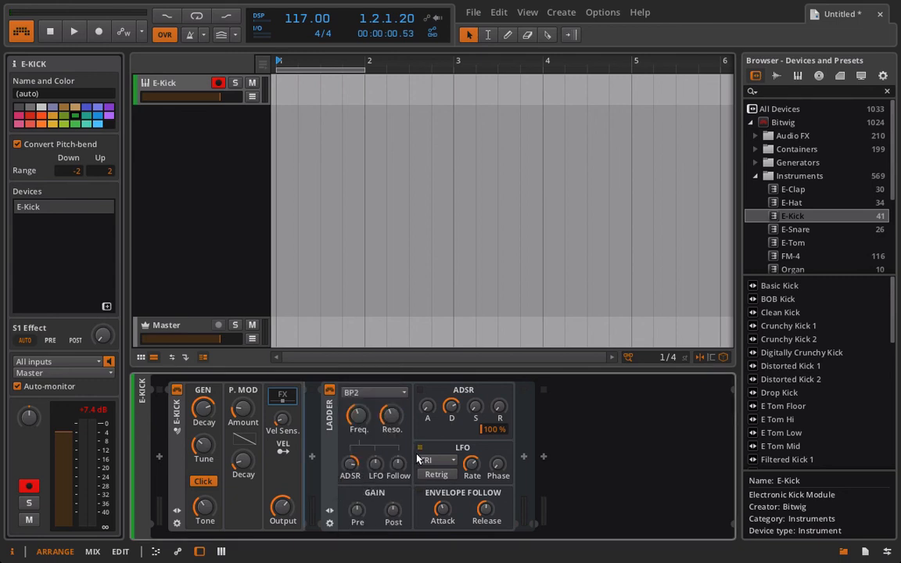
Adjust the Ladder's envelope decay and filter frequency, and raise the E-Kick's Tune.
{"action": "left_click_drag", "start_coordinate": [451, 406], "coordinate": [450, 369]}
{"action": "left_click_drag", "start_coordinate": [358, 416], "coordinate": [391, 414]}
{"action": "left_click_drag", "start_coordinate": [364, 415], "coordinate": [363, 381]}
{"action": "left_click_drag", "start_coordinate": [209, 446], "coordinate": [209, 396]}
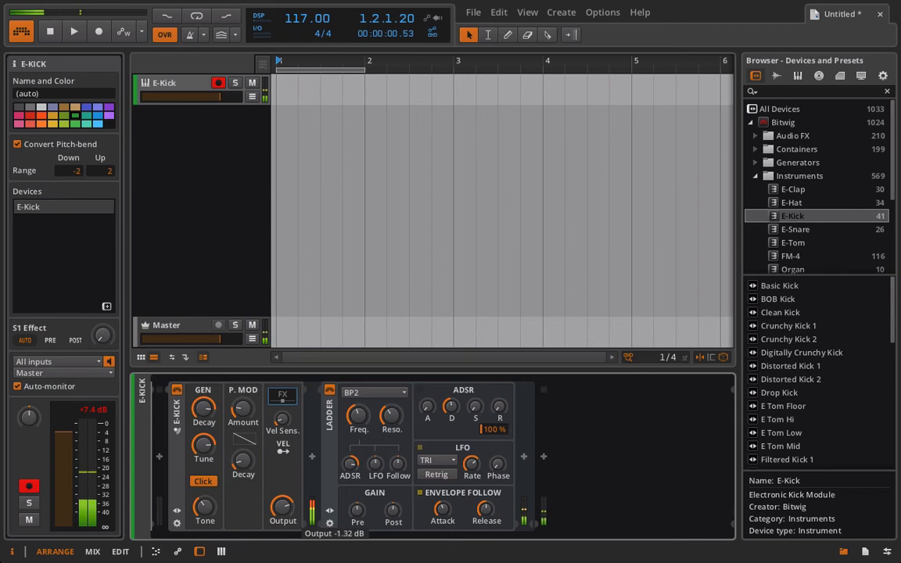
Balance the level by adjusting the Ladder's Post gain and lowering the E-Kick's output.
{"action": "left_click", "coordinate": [524, 457]}
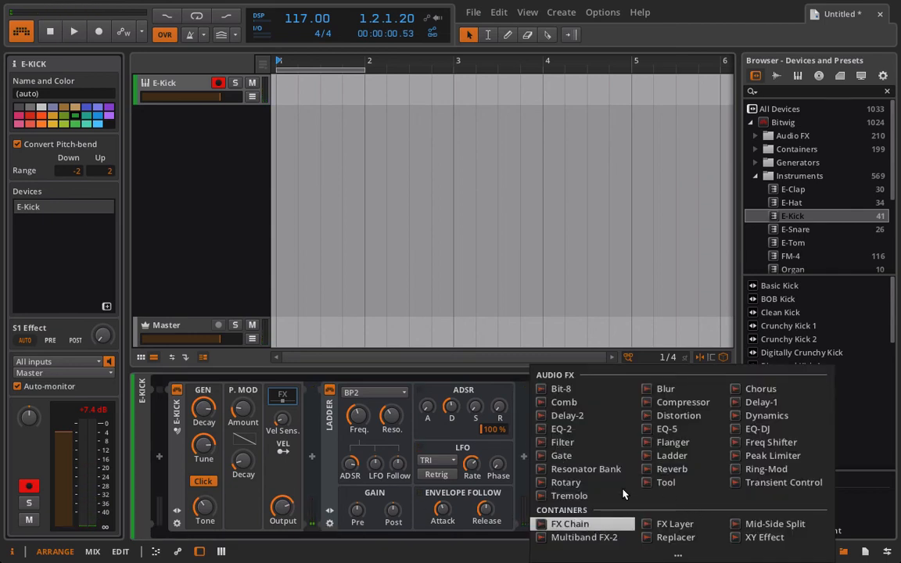
{"action": "left_click", "coordinate": [381, 517]}
{"action": "left_click_drag", "start_coordinate": [395, 513], "coordinate": [396, 474]}
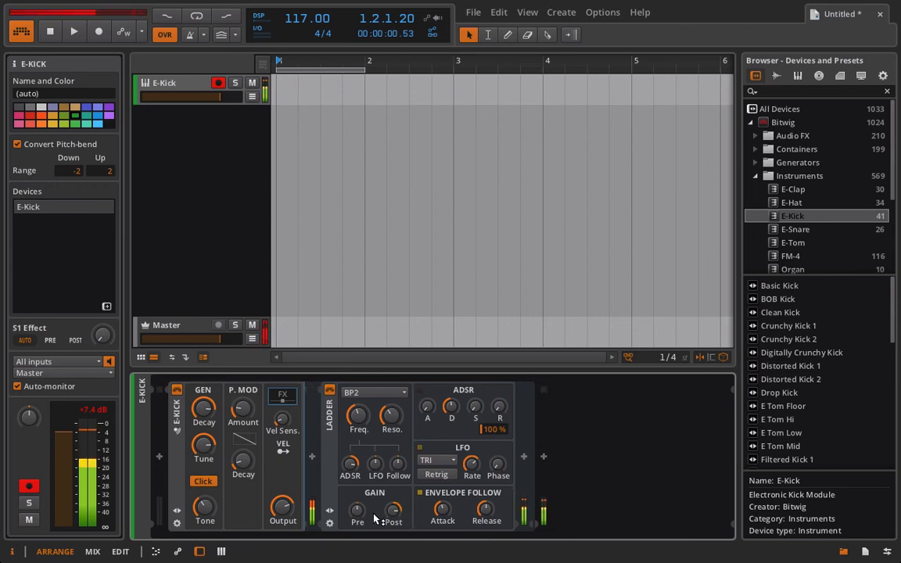
{"action": "left_click_drag", "start_coordinate": [285, 511], "coordinate": [284, 547]}
{"action": "left_click_drag", "start_coordinate": [400, 511], "coordinate": [400, 530]}
Set the Ladder's resonance to about 46 % and its envelope attack to about 41.5 %, and fine-tune the filter frequency.
{"action": "left_click_drag", "start_coordinate": [398, 419], "coordinate": [398, 408]}
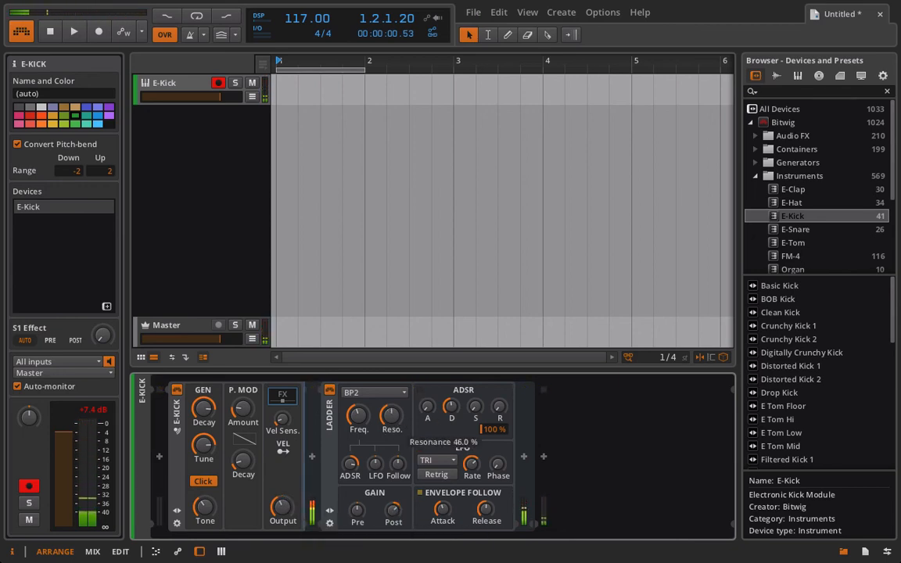
{"action": "right_click", "coordinate": [479, 409]}
{"action": "left_click", "coordinate": [482, 350]}
{"action": "left_click", "coordinate": [476, 407]}
{"action": "left_click", "coordinate": [427, 407]}
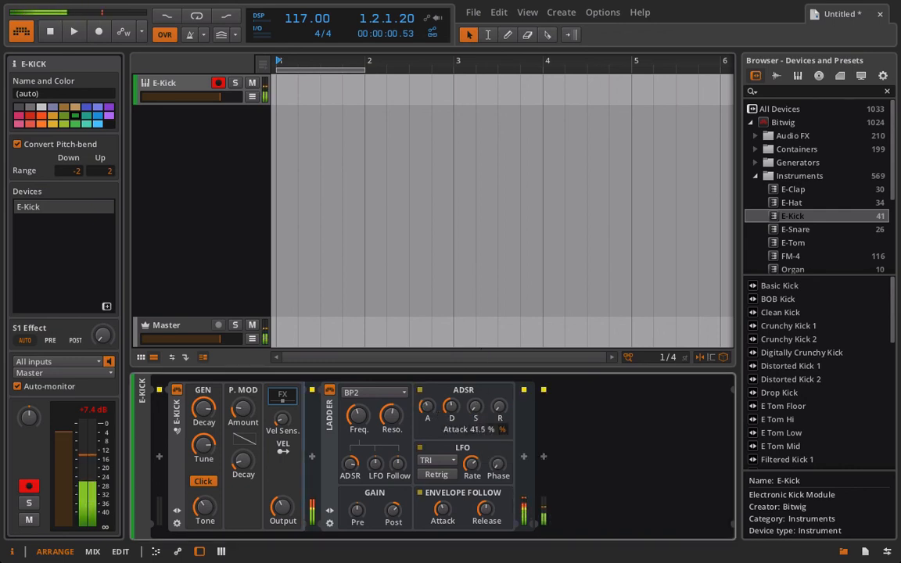
{"action": "left_click_drag", "start_coordinate": [357, 415], "coordinate": [357, 410]}
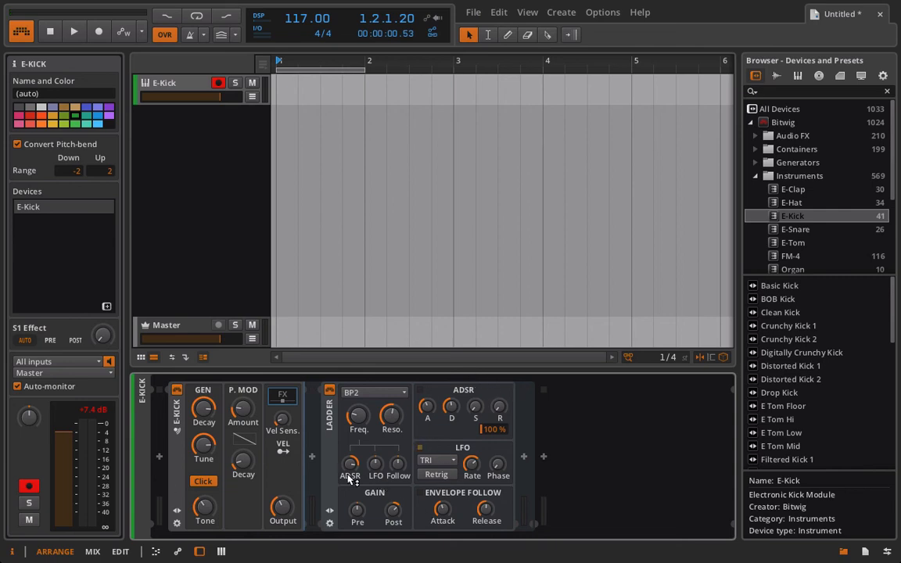
Delete the Ladder filter from the E-Kick's FX slot.
{"action": "left_click", "coordinate": [335, 426]}
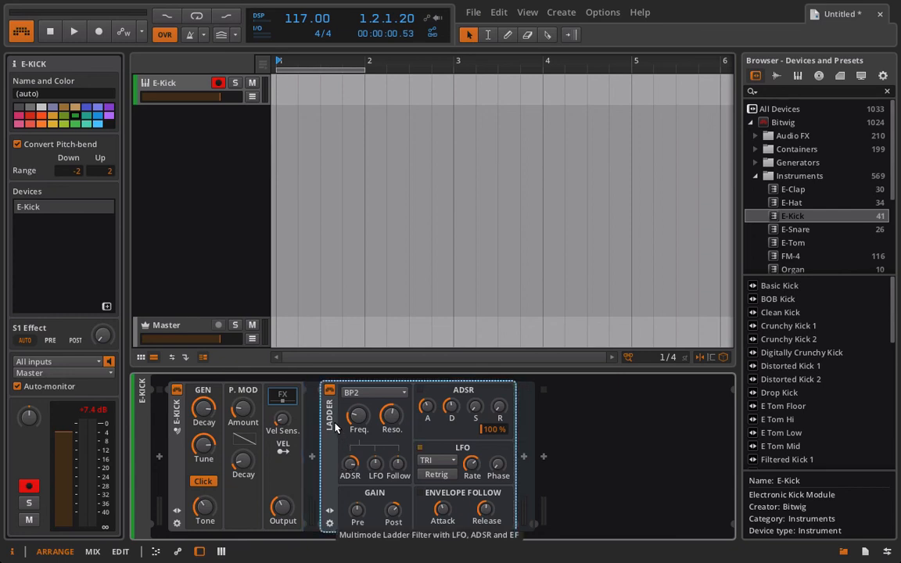
{"action": "key", "text": "Delete"}
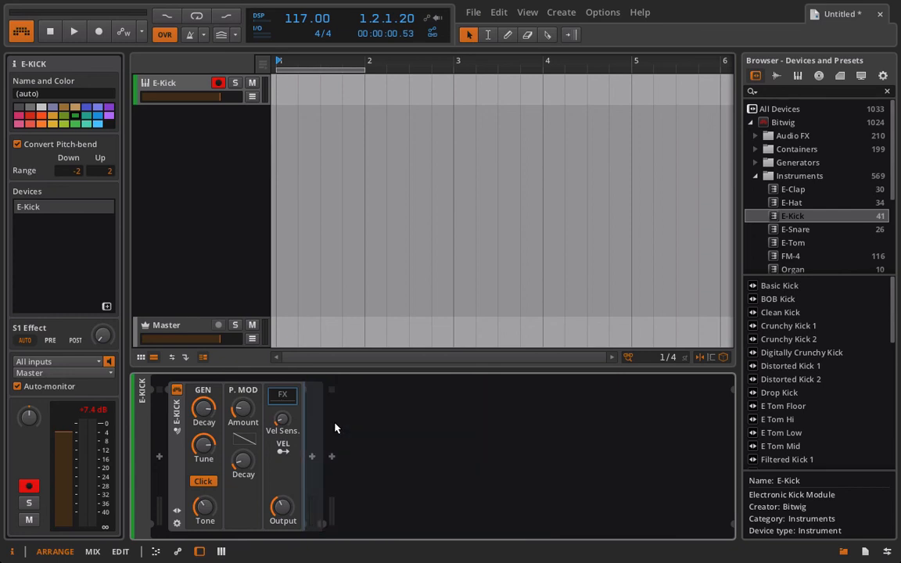